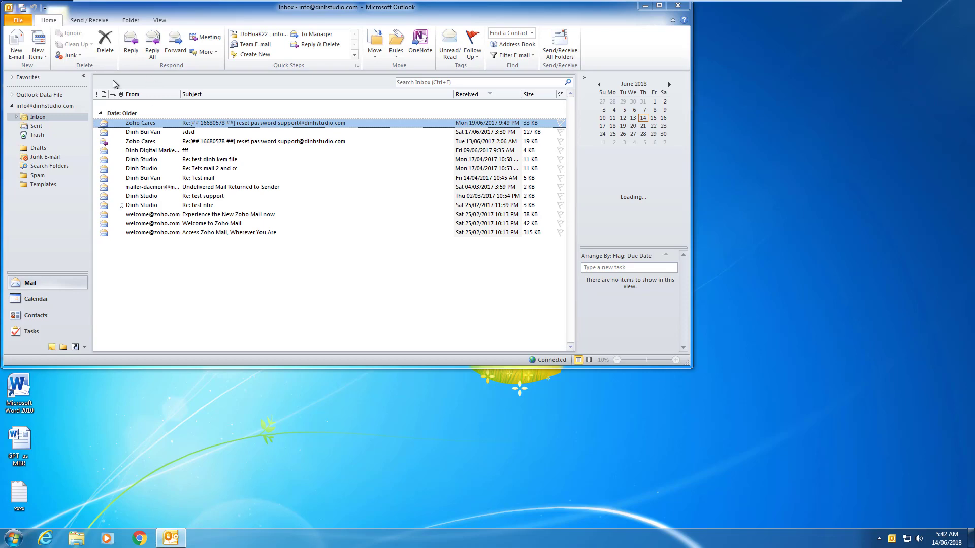
# Switch Outlook from the Inbox to the empty Contacts folder and refresh the desktop.
pyautogui.moveTo(142, 12); pyautogui.dragTo(253, 13)
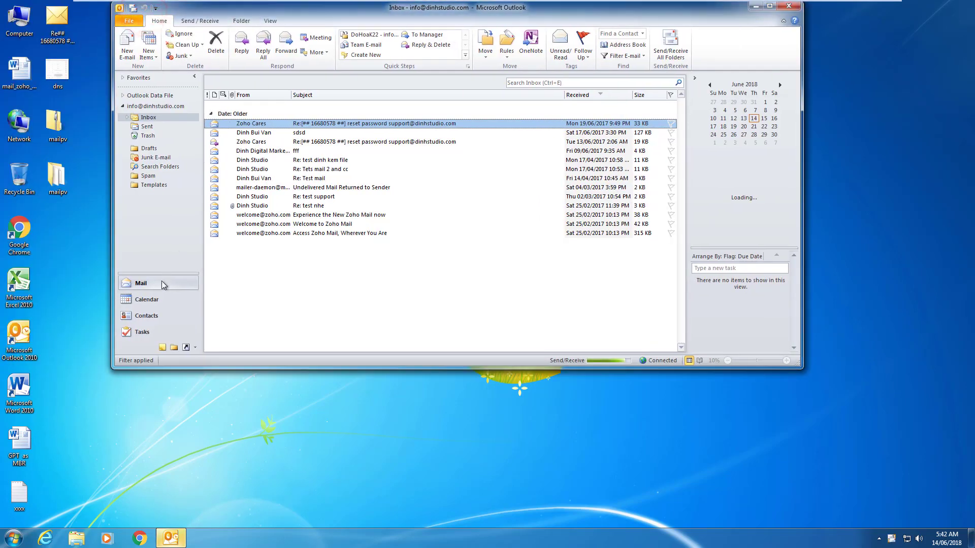
pyautogui.click(146, 316)
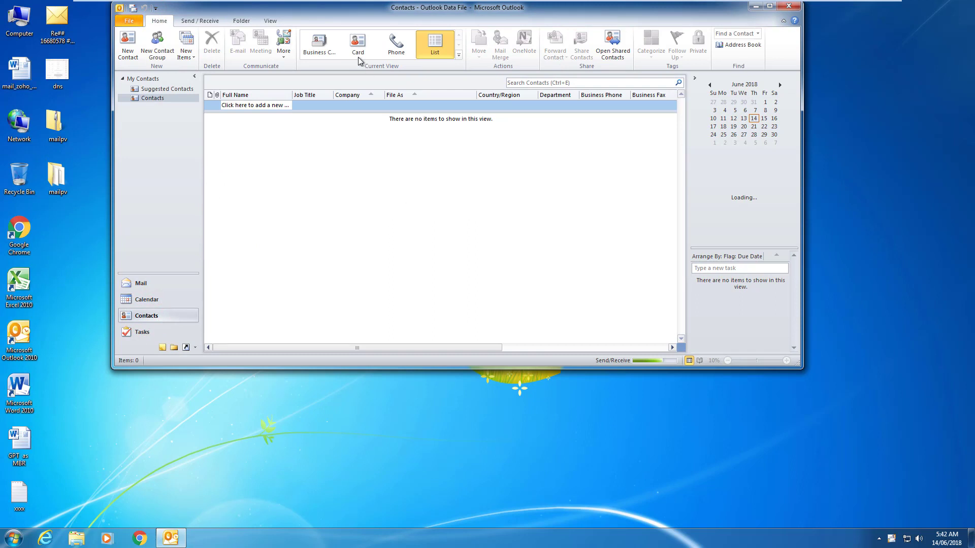
pyautogui.moveTo(318, 11); pyautogui.dragTo(383, 28)
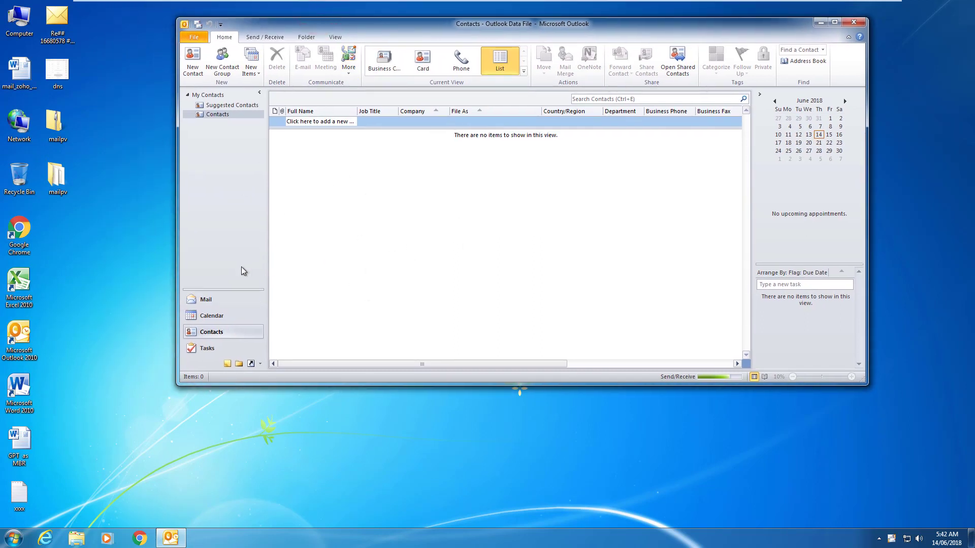
pyautogui.click(84, 300)
pyautogui.rightClick(80, 247)
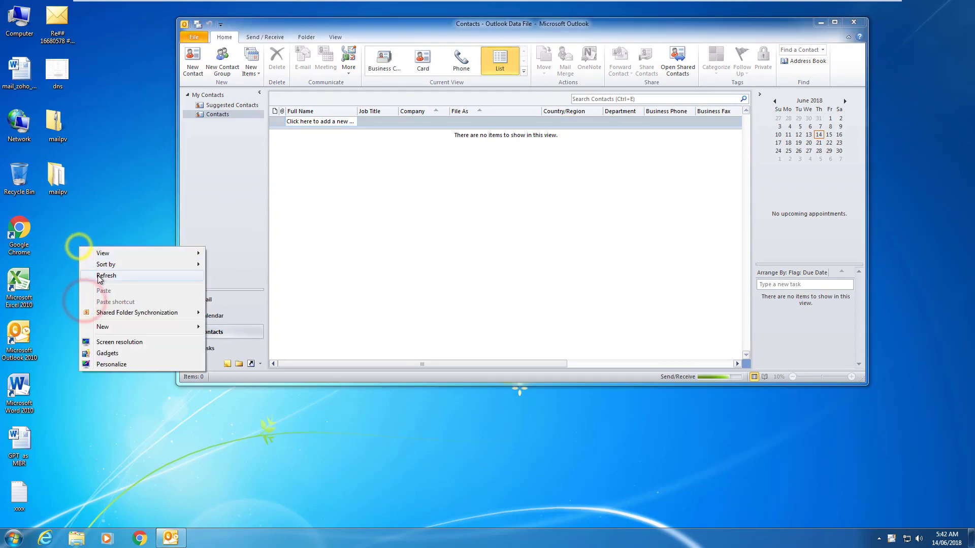
pyautogui.click(100, 278)
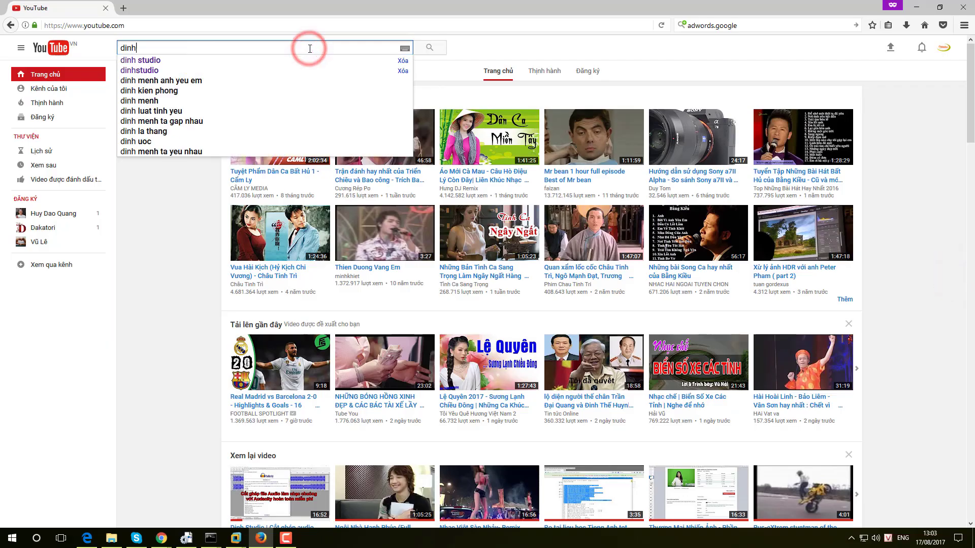
# Search for 'dinhstudio' and open the Dinh Studio channel page.
pyautogui.write('studio')
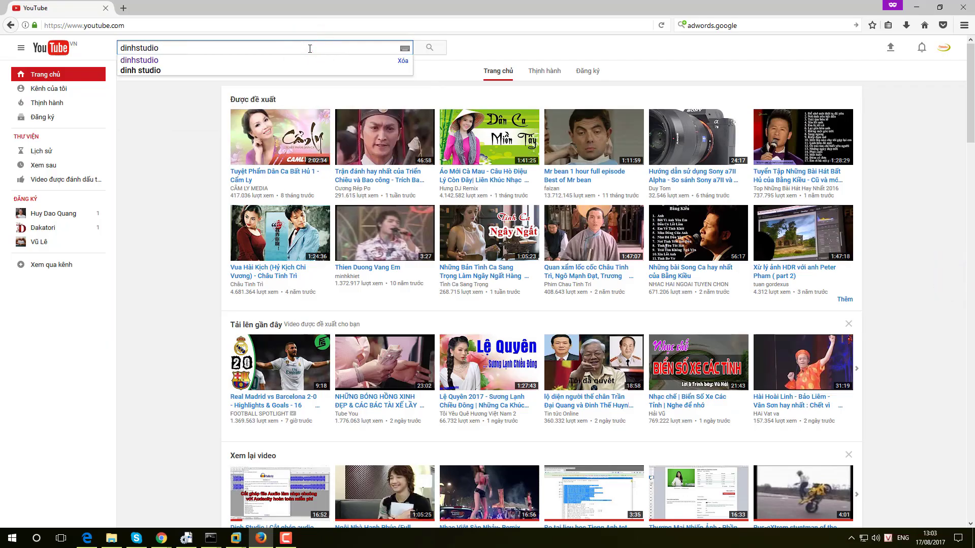
pyautogui.press('Return')
pyautogui.click(437, 114)
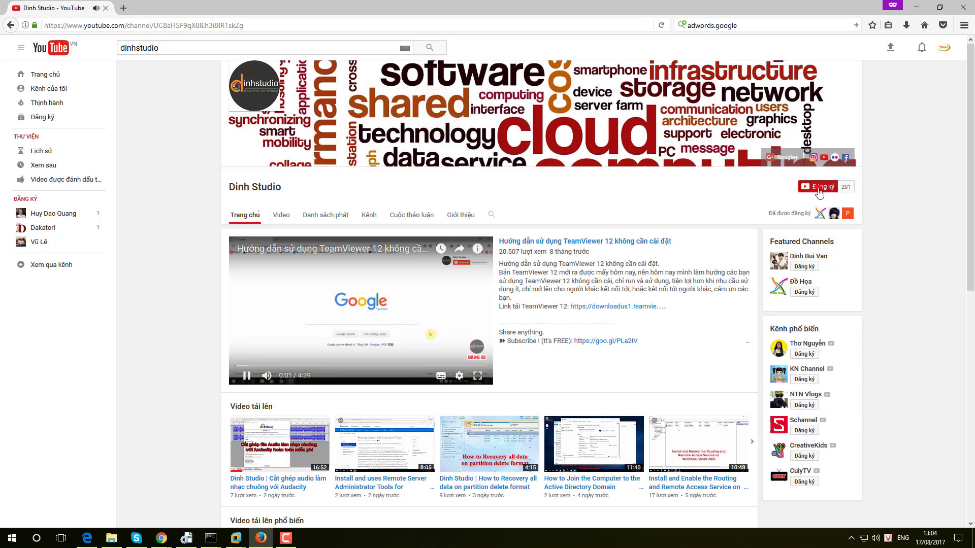
# Subscribe to Dinh Studio and save its notification settings with notifications turned on.
pyautogui.click(814, 186)
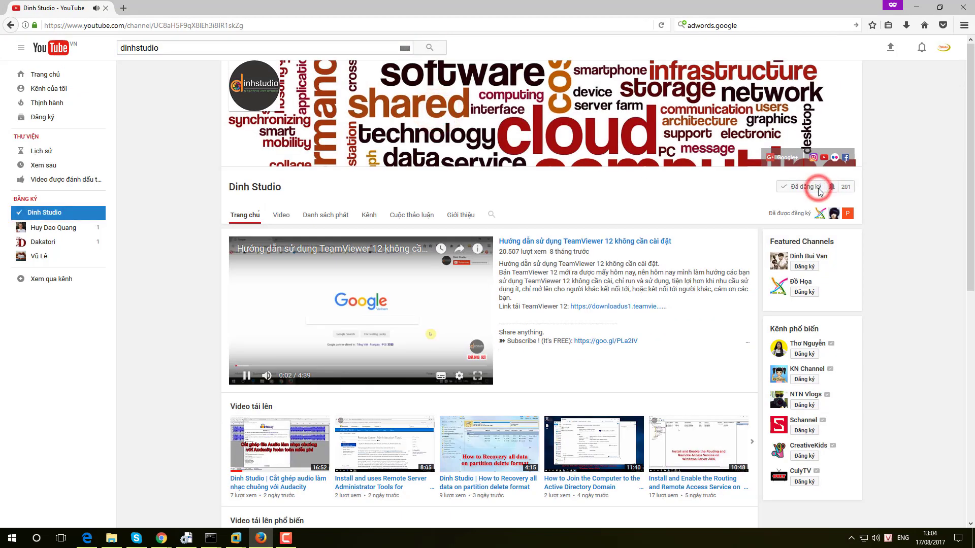
pyautogui.click(834, 187)
pyautogui.click(411, 260)
pyautogui.click(558, 323)
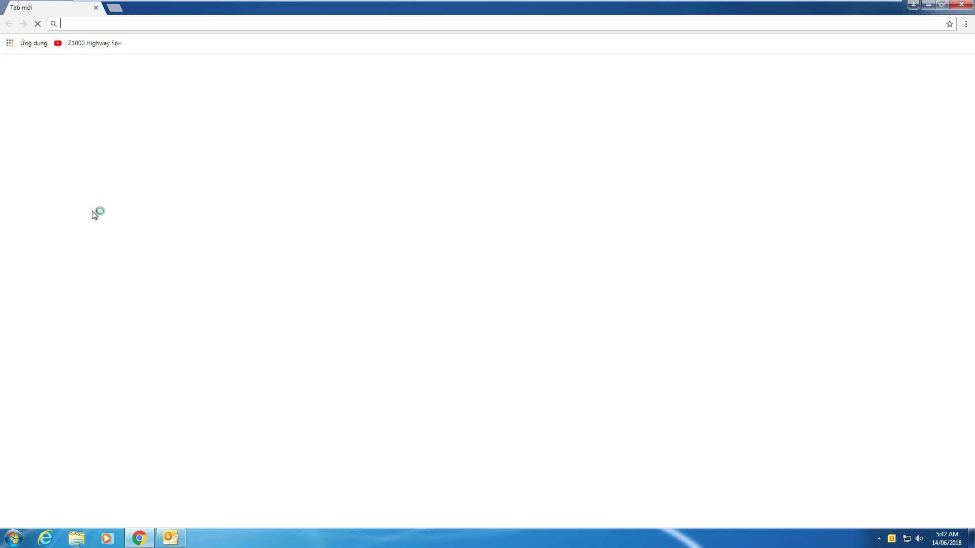
# Load Gmail from Chrome's address bar, then open Google Contacts in a new tab.
pyautogui.click(164, 27)
pyautogui.write('gmail')
pyautogui.press('Return')
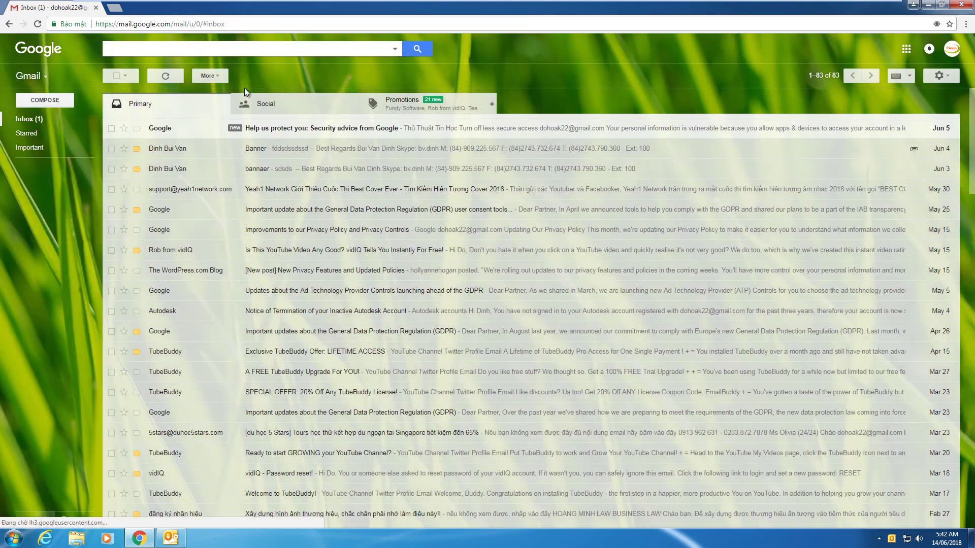
pyautogui.click(45, 77)
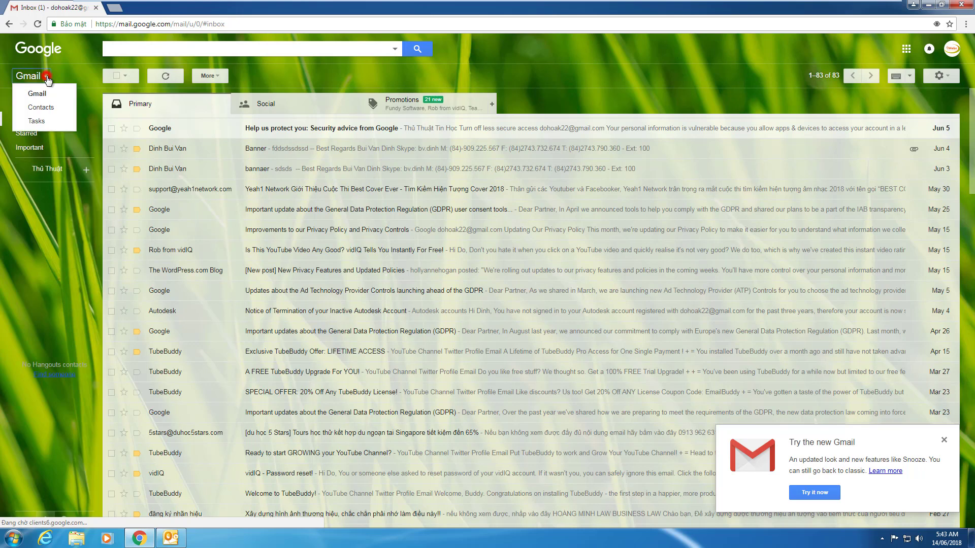
pyautogui.click(44, 109)
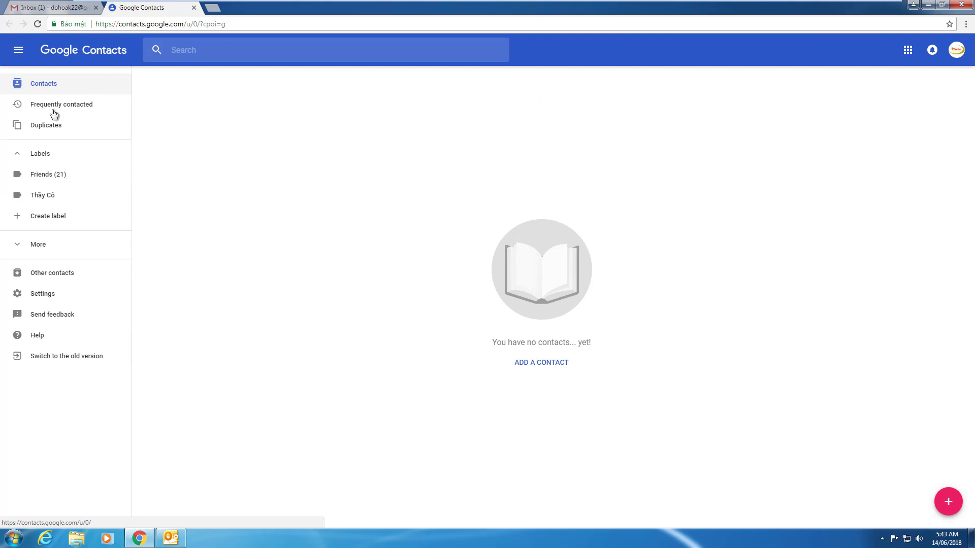
# Under More > Export, choose the Friends (21) group and the Outlook CSV format.
pyautogui.click(46, 249)
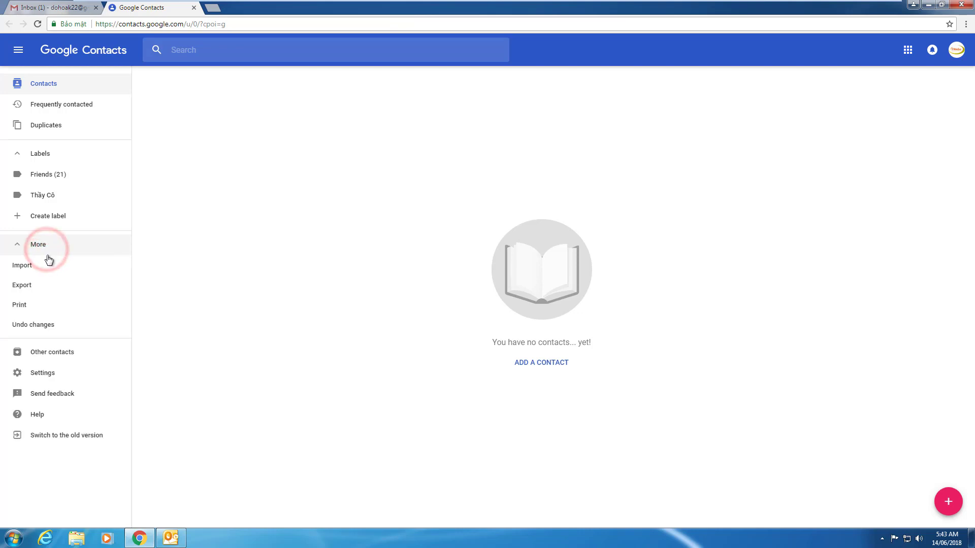
pyautogui.click(18, 287)
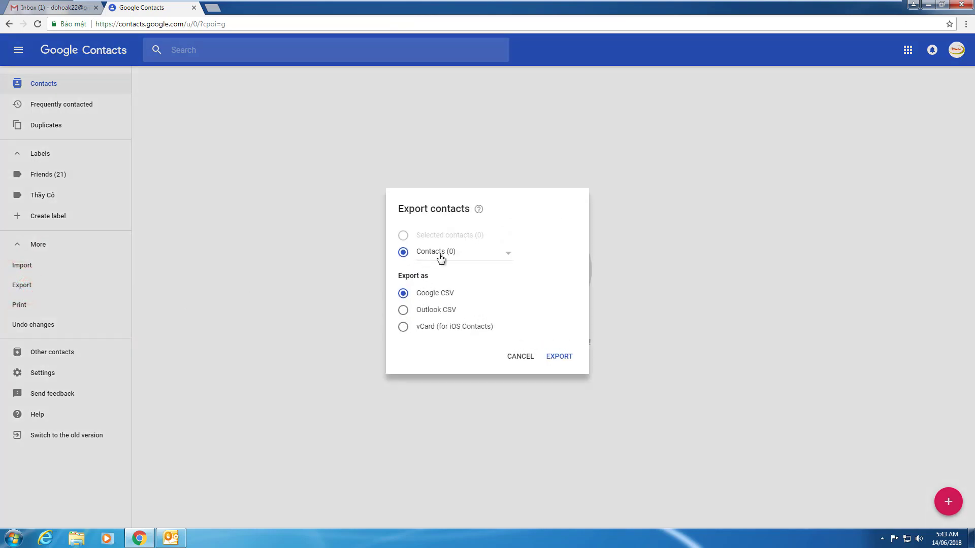
pyautogui.click(481, 254)
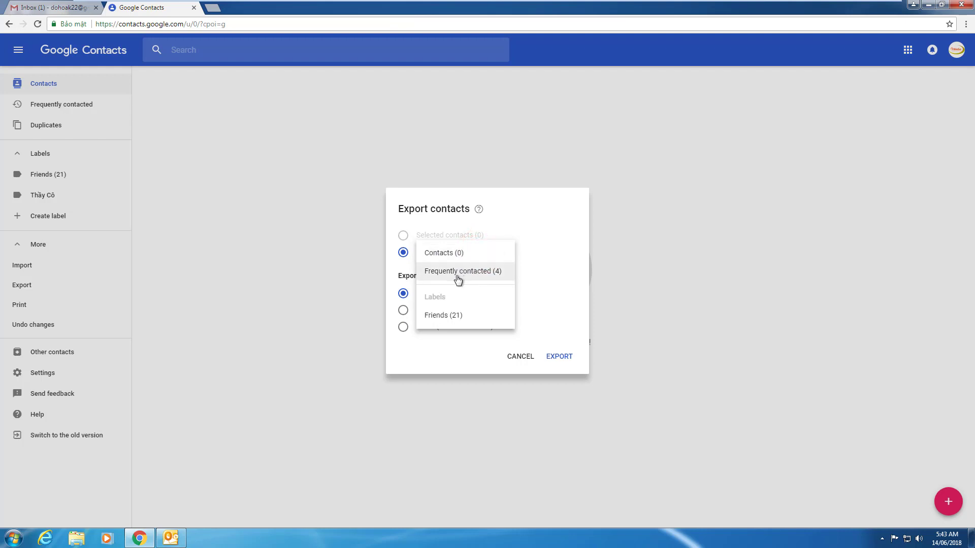
pyautogui.click(447, 315)
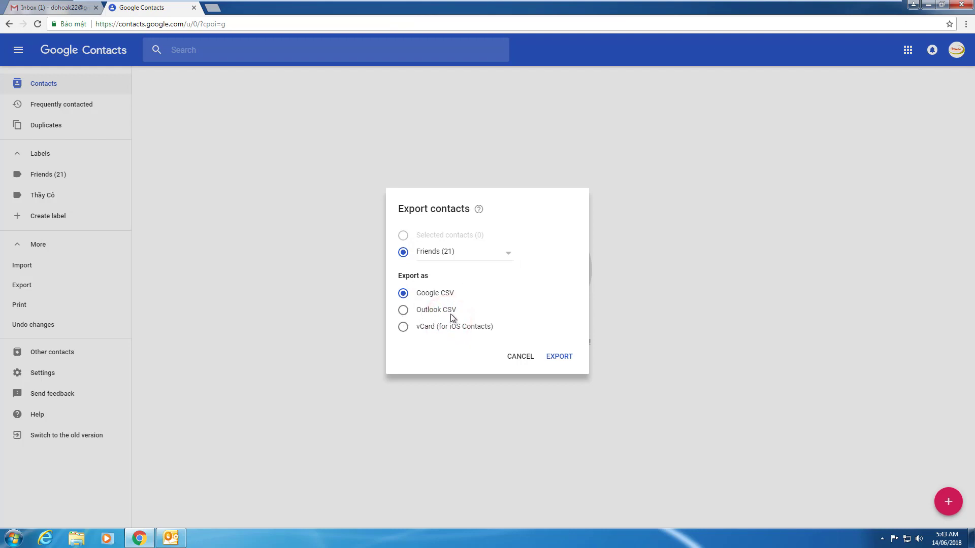
pyautogui.click(437, 317)
# Cancel that export and open the Friends label's contact list.
pyautogui.click(522, 356)
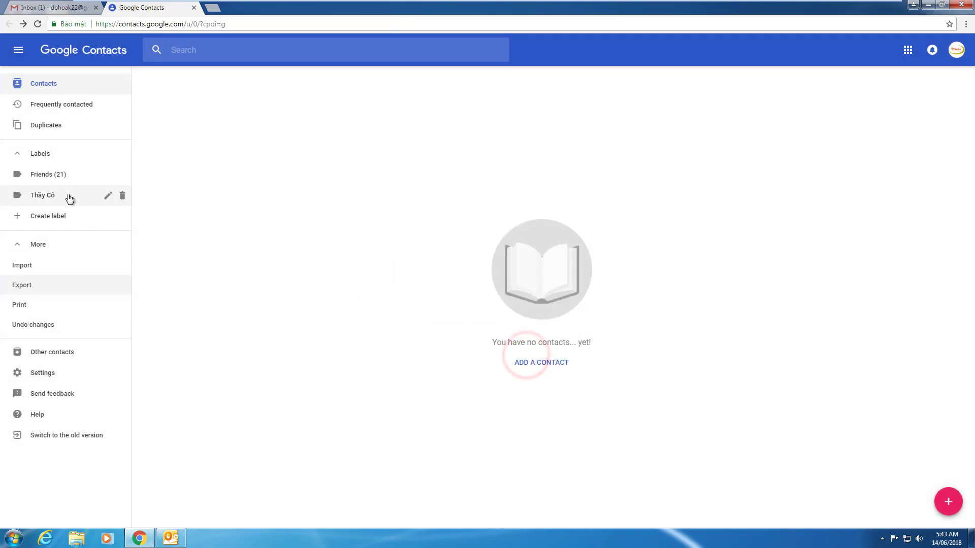
pyautogui.click(45, 176)
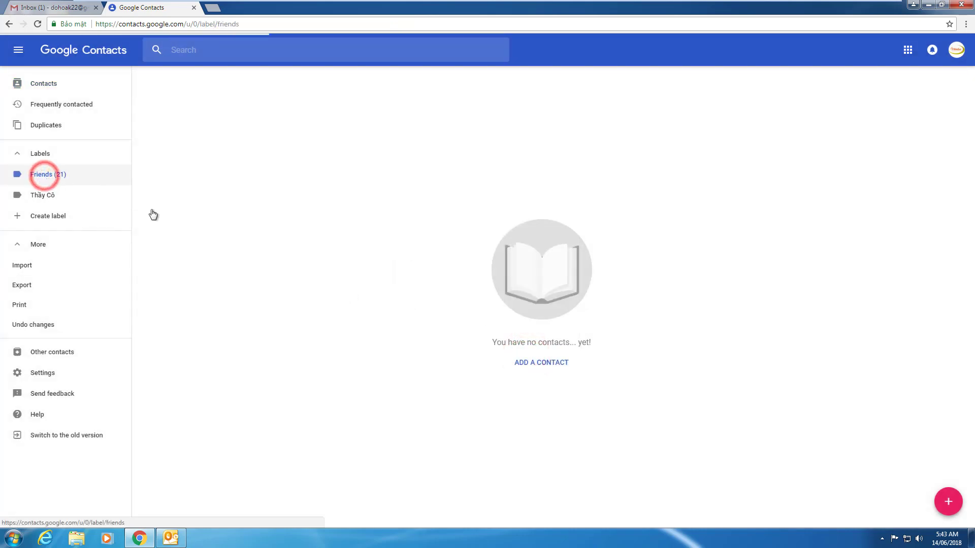
pyautogui.scroll(-3, 456, 258)
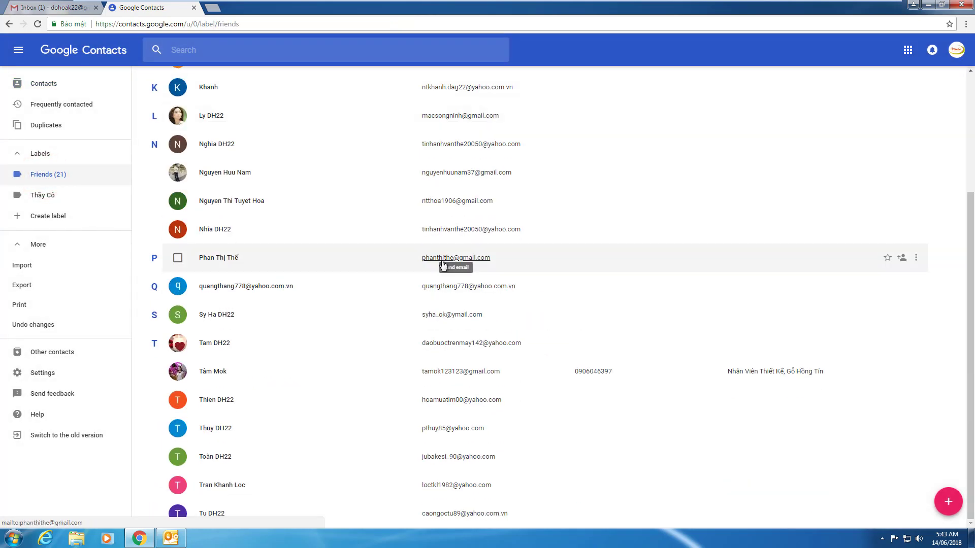
pyautogui.scroll(3, 453, 265)
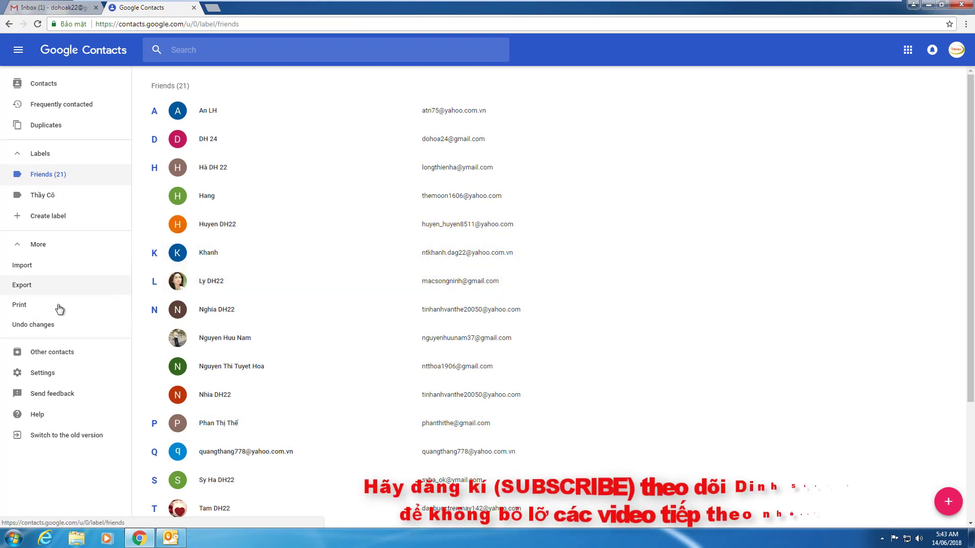
# Export the Friends contacts as Outlook CSV and show contacts.csv in its folder.
pyautogui.click(22, 285)
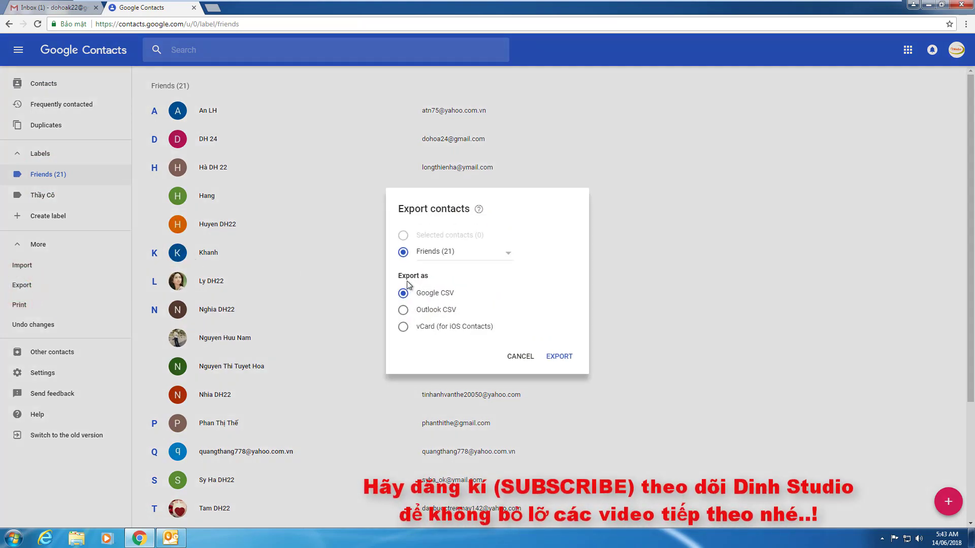
pyautogui.click(403, 311)
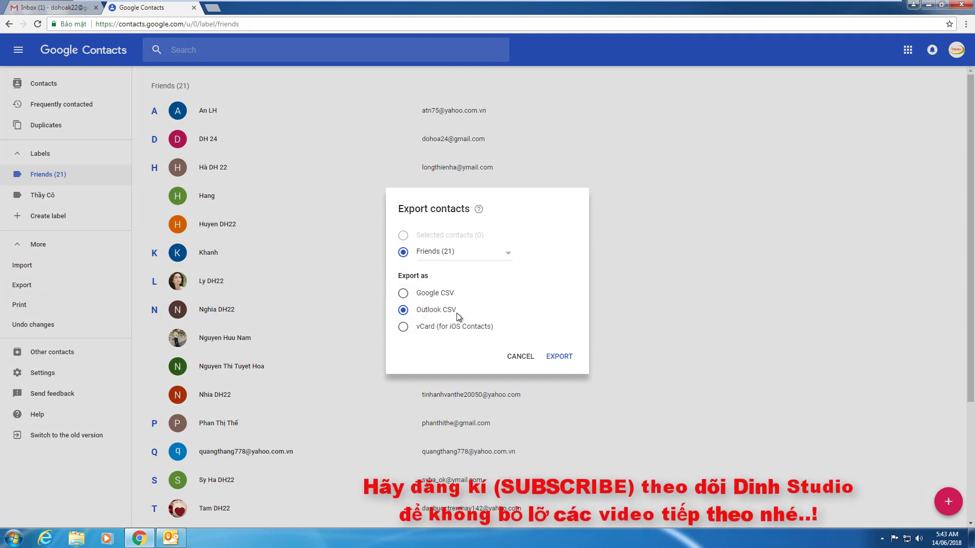
pyautogui.click(556, 358)
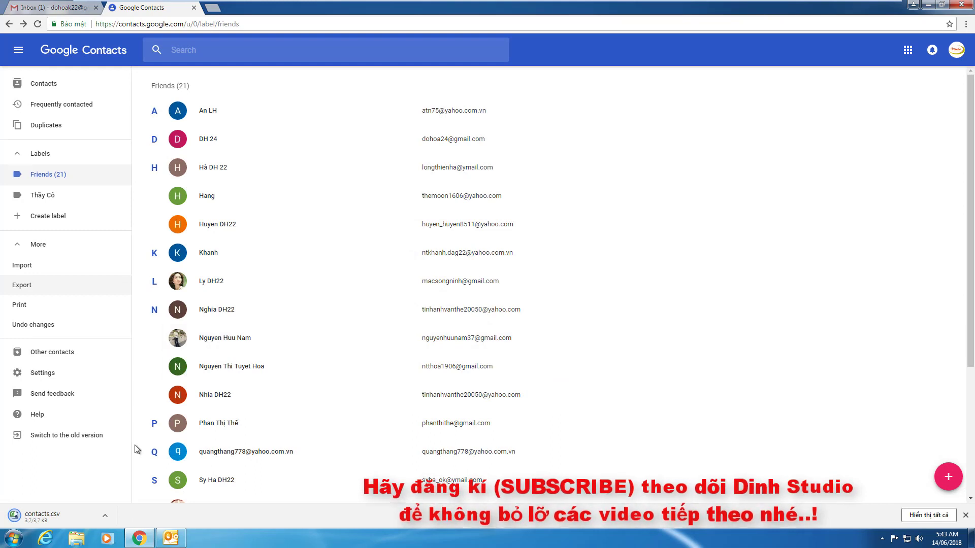
pyautogui.click(104, 516)
pyautogui.click(127, 485)
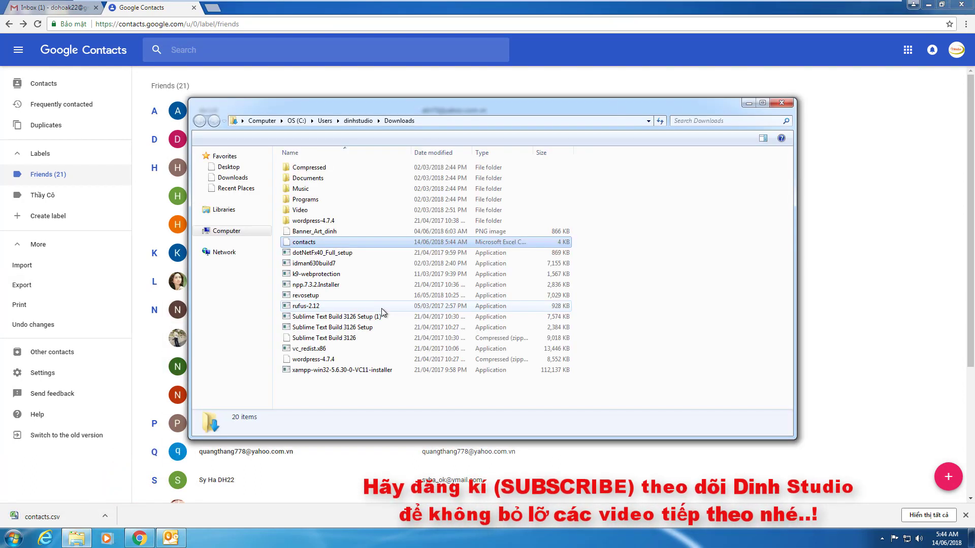
# Cut contacts.csv from Downloads and paste it onto the desktop beside Outlook.
pyautogui.doubleClick(303, 242)
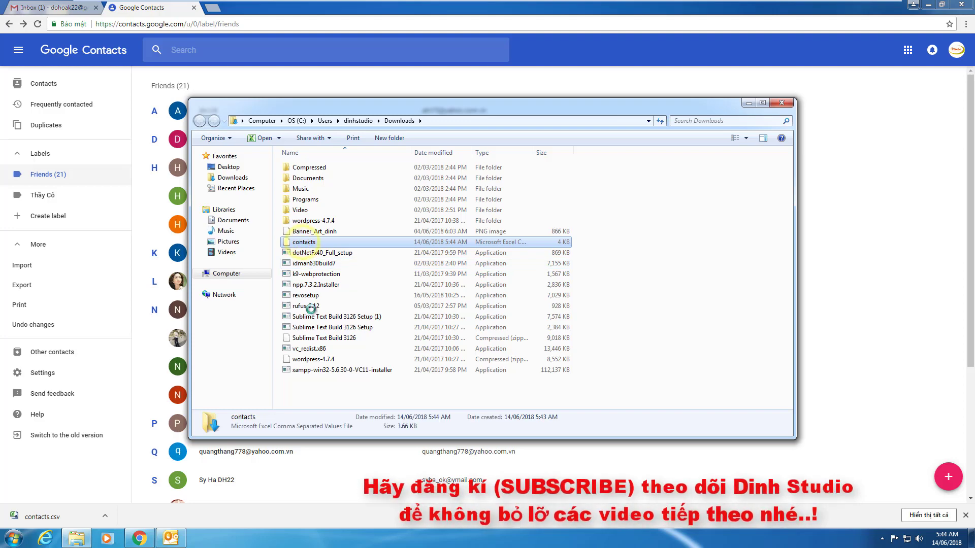
pyautogui.rightClick(304, 242)
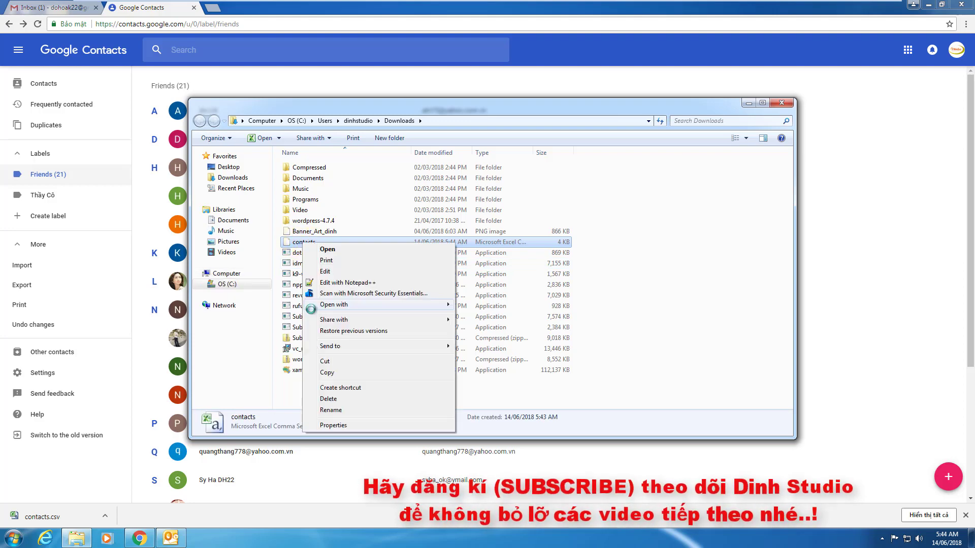
pyautogui.click(333, 364)
pyautogui.click(781, 103)
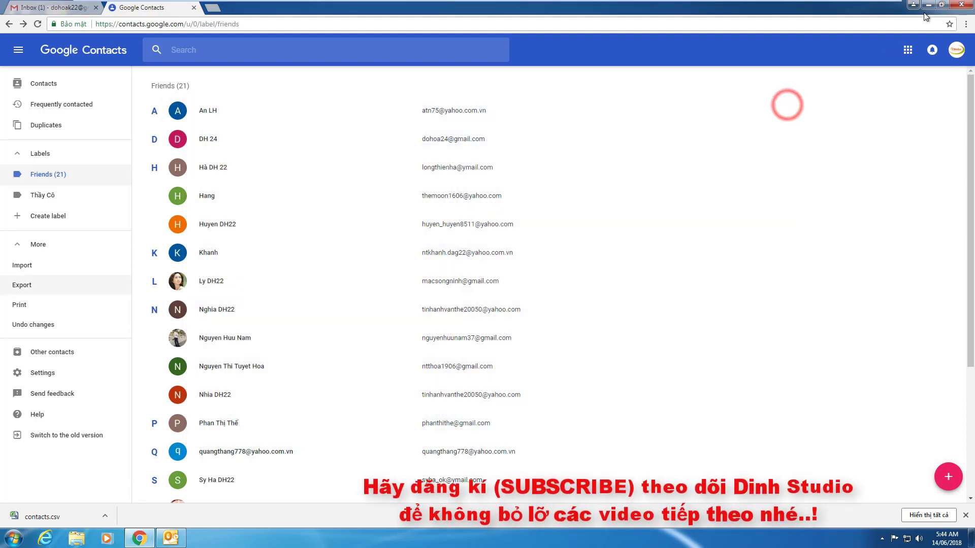
pyautogui.click(931, 6)
pyautogui.rightClick(83, 127)
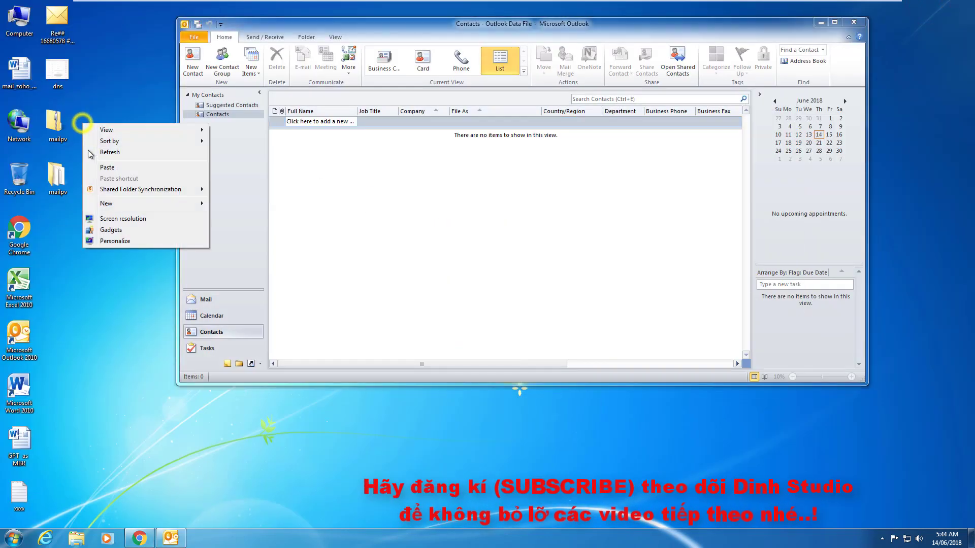
pyautogui.click(103, 166)
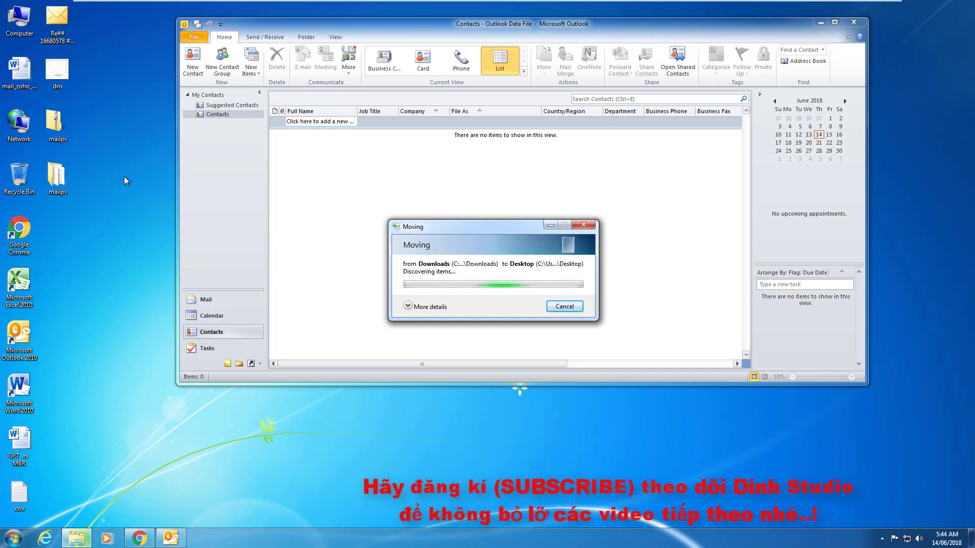
pyautogui.doubleClick(68, 234)
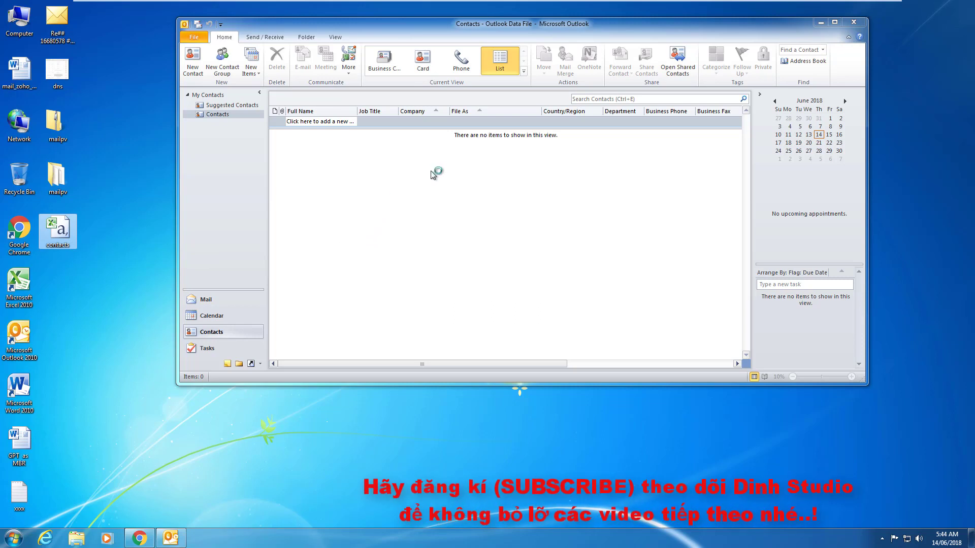
# From Outlook's File tab, check the Open page, then open Outlook Options.
pyautogui.click(192, 38)
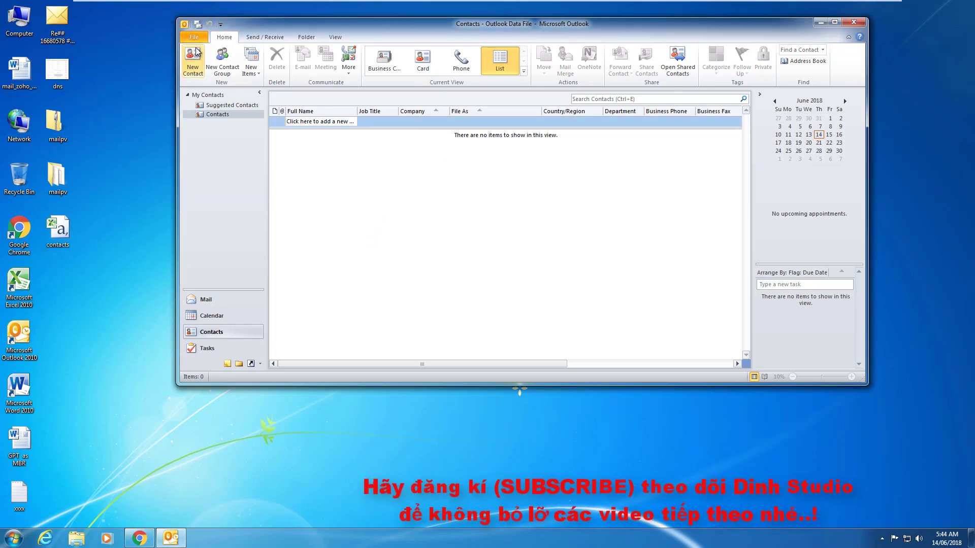
pyautogui.click(193, 38)
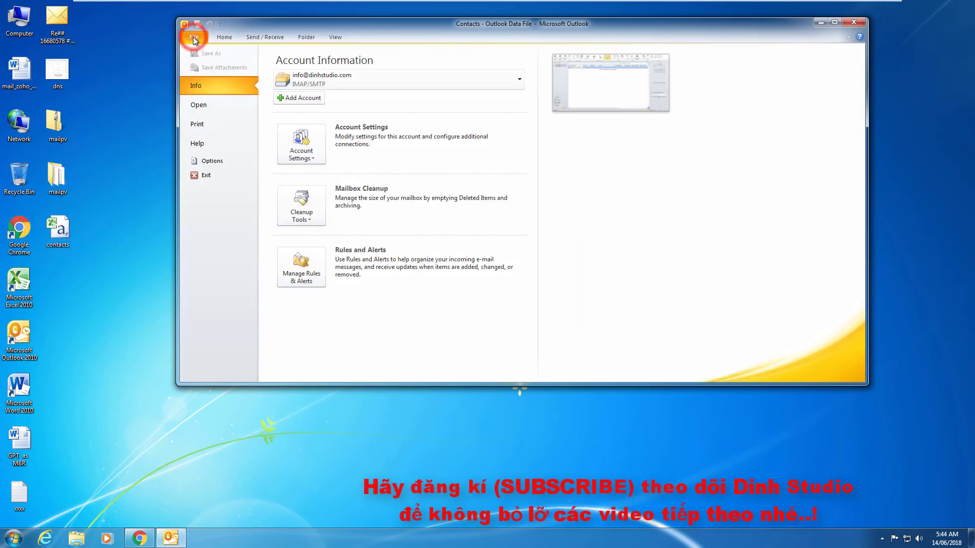
pyautogui.click(199, 105)
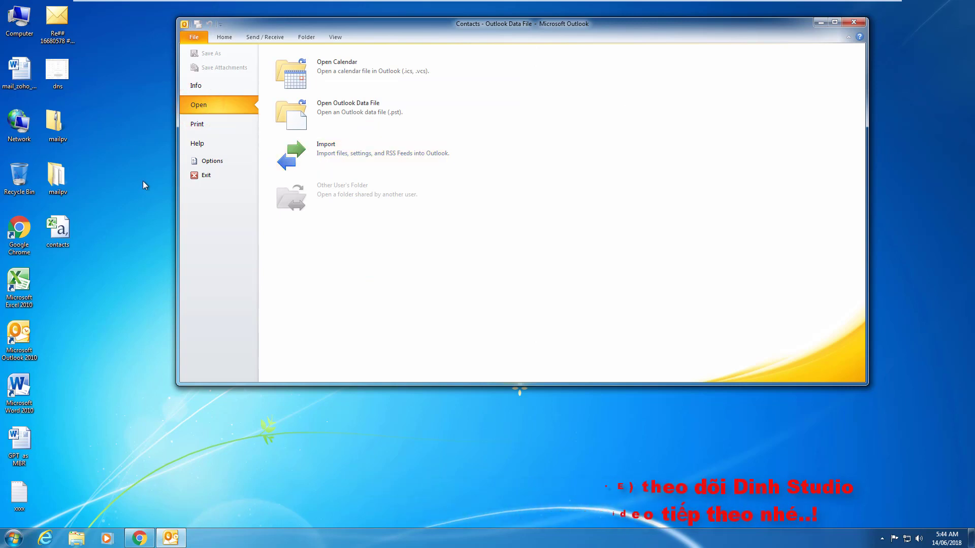
pyautogui.click(135, 101)
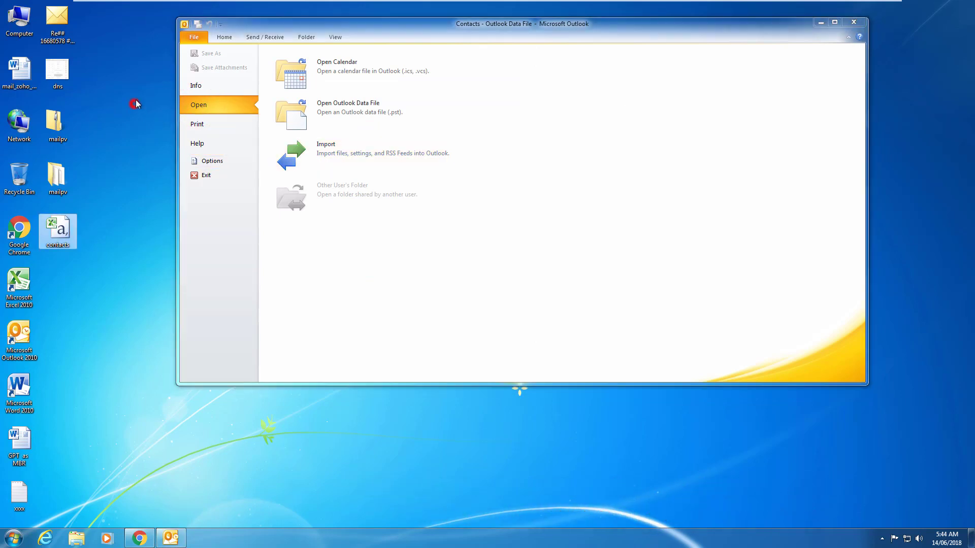
pyautogui.click(194, 38)
pyautogui.click(215, 161)
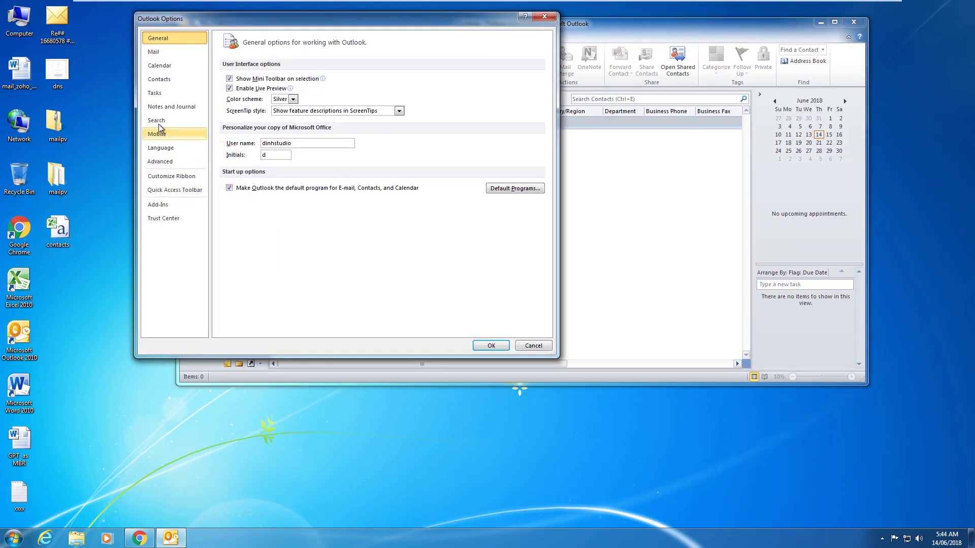
# Start the Advanced import wizard, importing from another file as Comma Separated Values (Windows).
pyautogui.click(165, 164)
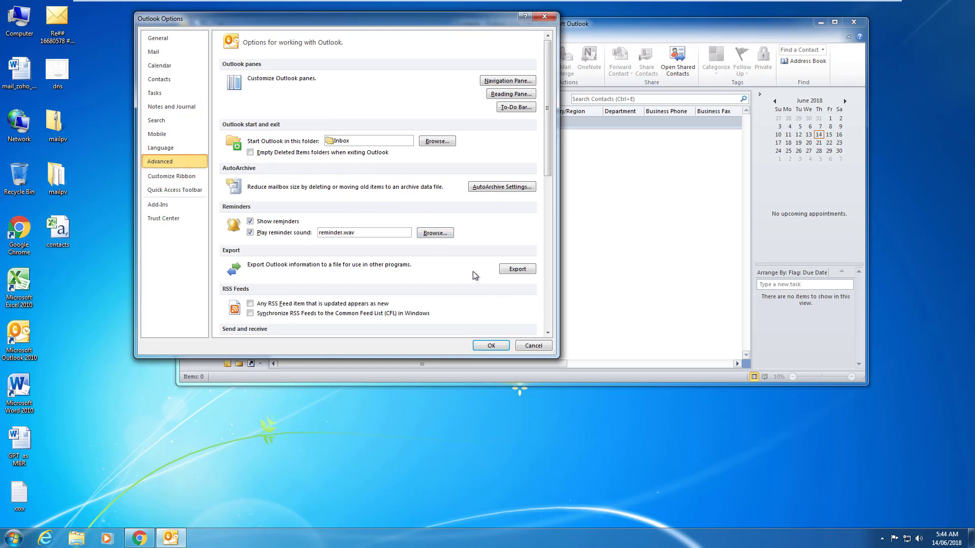
pyautogui.click(517, 273)
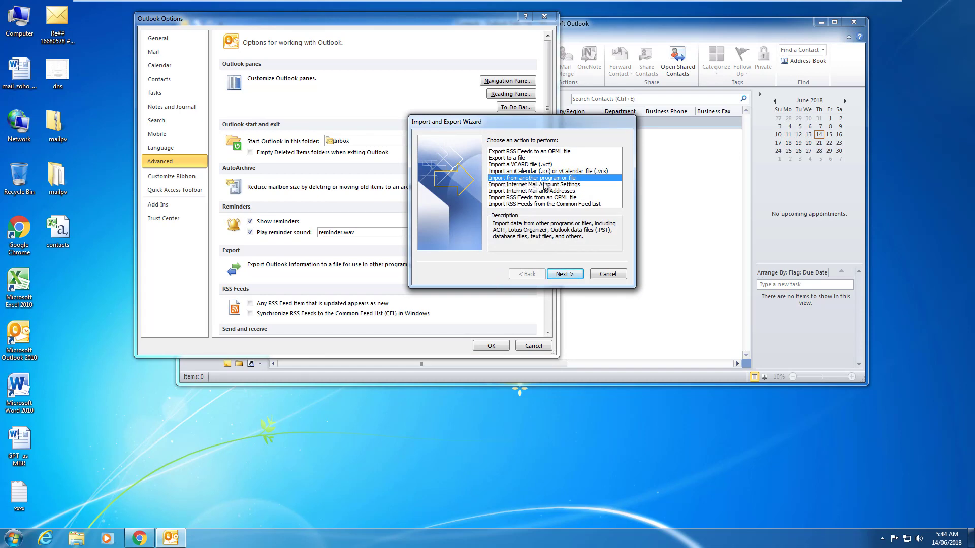
pyautogui.click(570, 275)
pyautogui.click(564, 274)
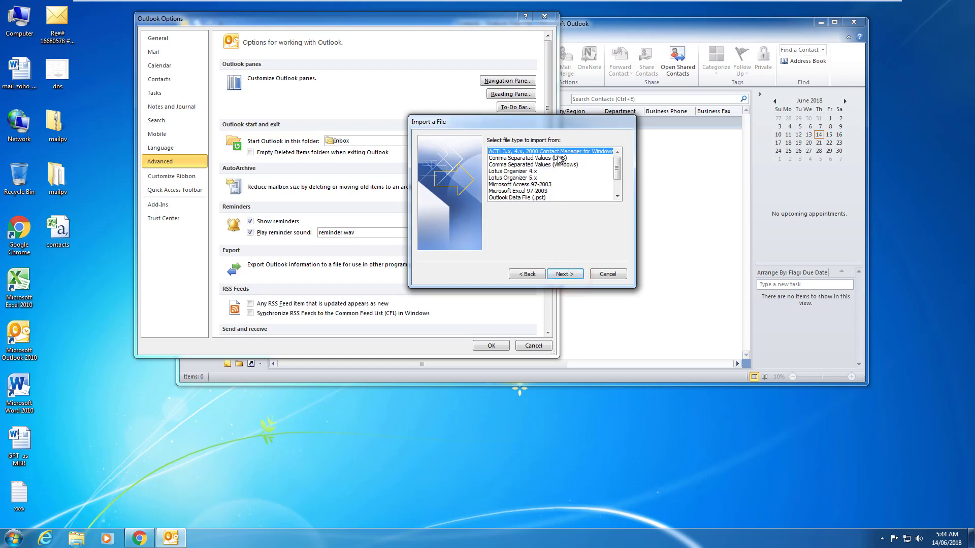
pyautogui.click(495, 165)
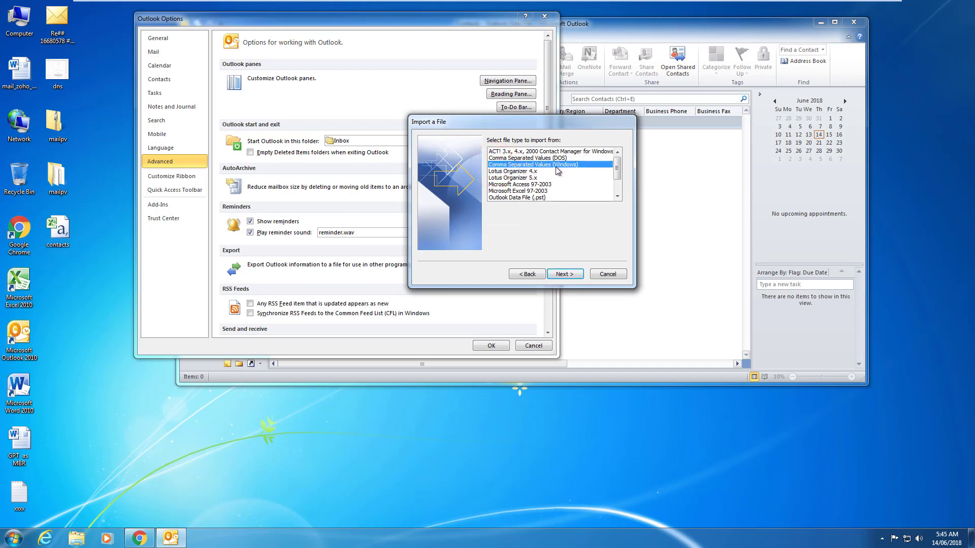
pyautogui.click(564, 274)
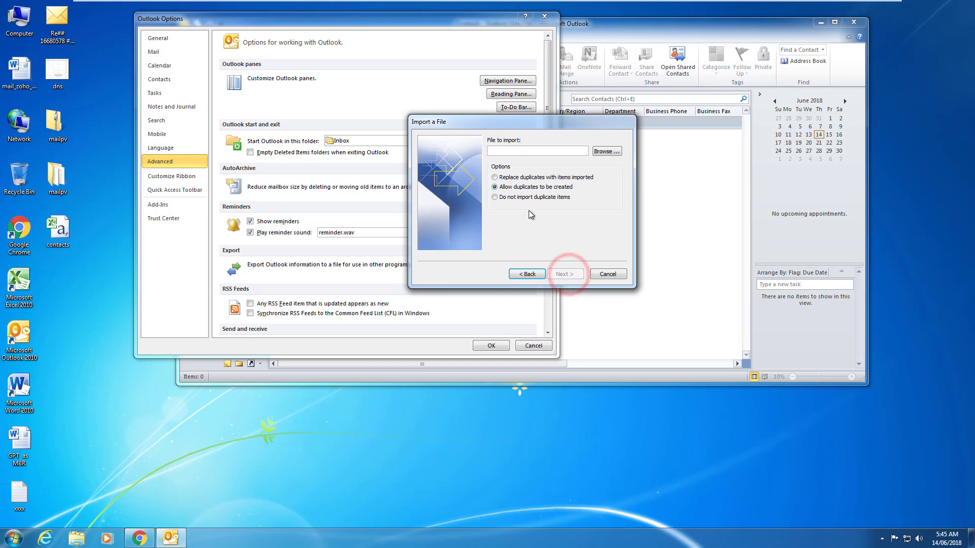
# Pick Desktop\contacts.csv as the import file and import it into the Contacts folder.
pyautogui.click(602, 153)
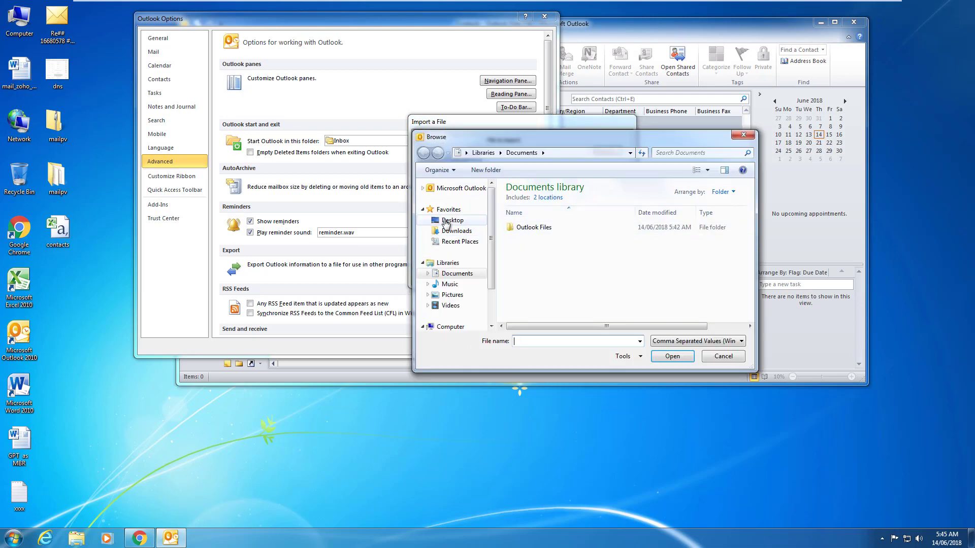
pyautogui.click(445, 221)
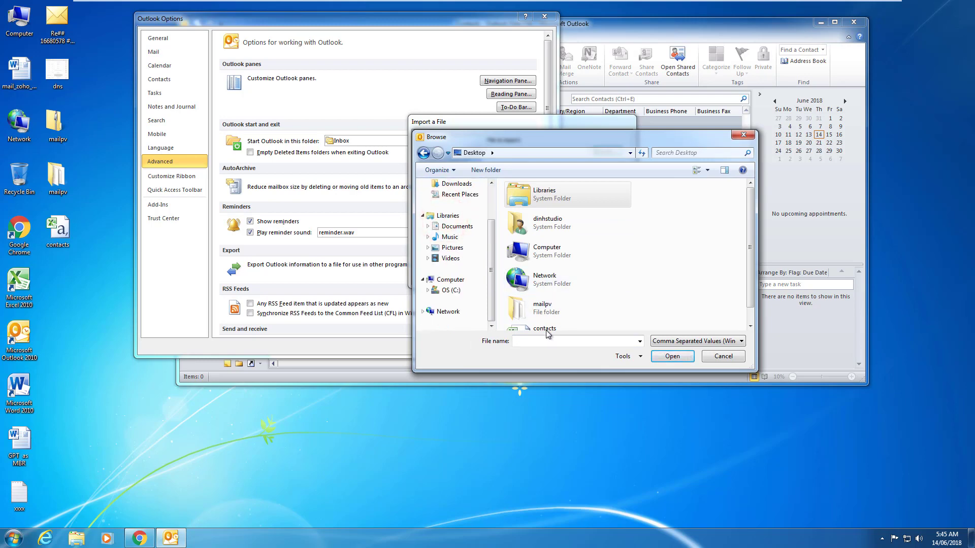
pyautogui.click(547, 328)
pyautogui.click(666, 359)
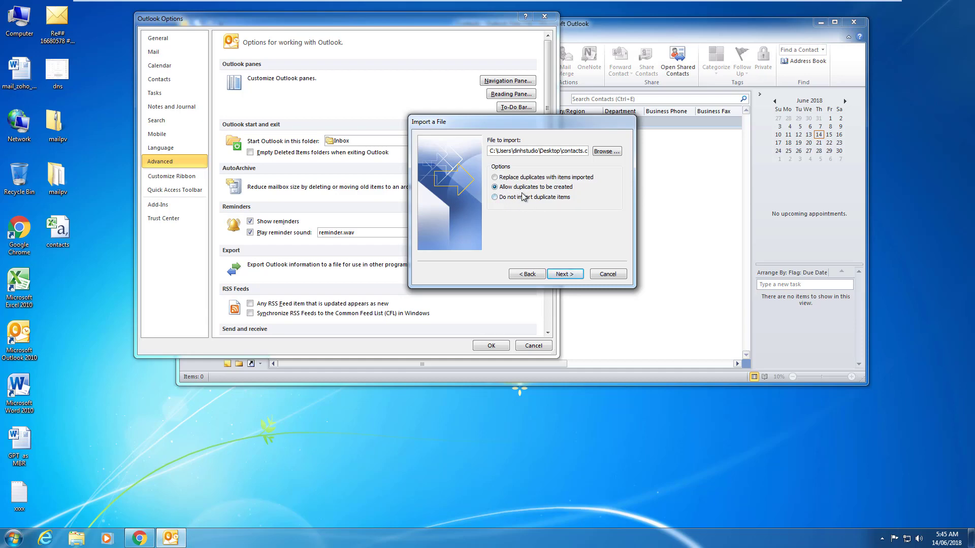
pyautogui.click(558, 279)
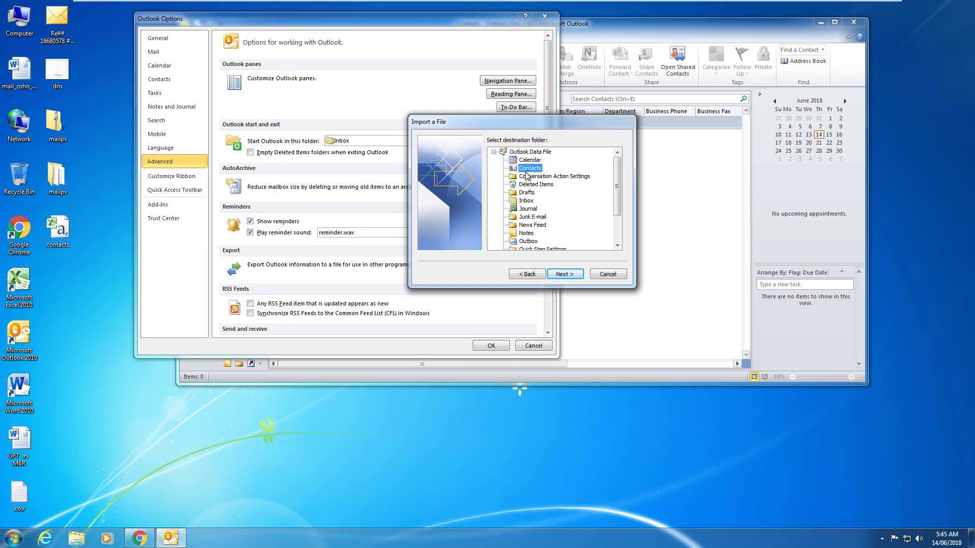
pyautogui.click(564, 274)
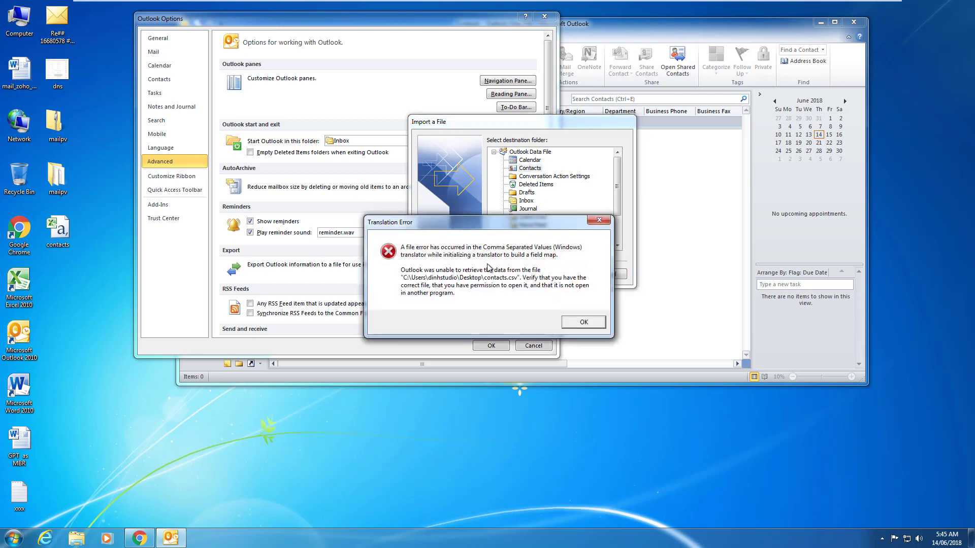
# Dismiss the Translation Error and open contacts.csv from the desktop in Excel.
pyautogui.click(579, 323)
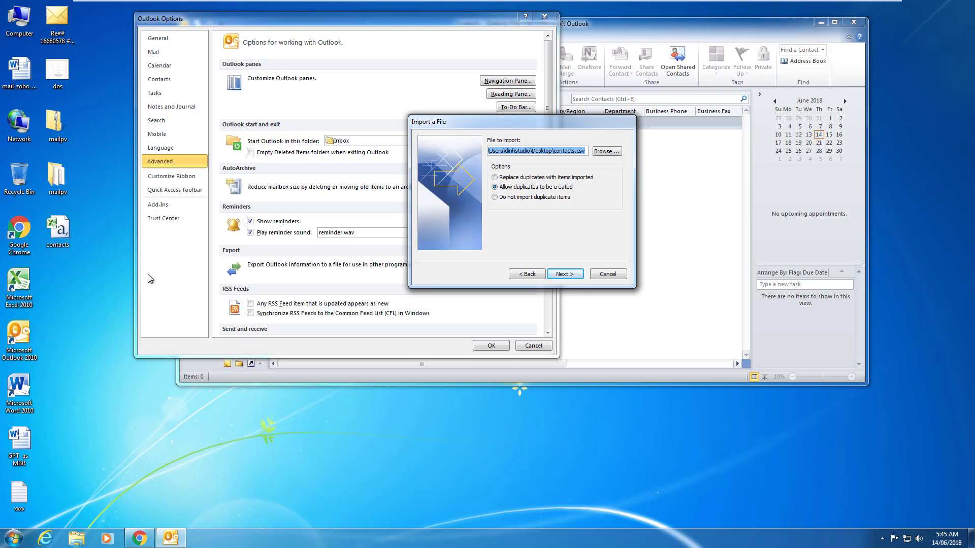
pyautogui.click(77, 272)
pyautogui.click(52, 233)
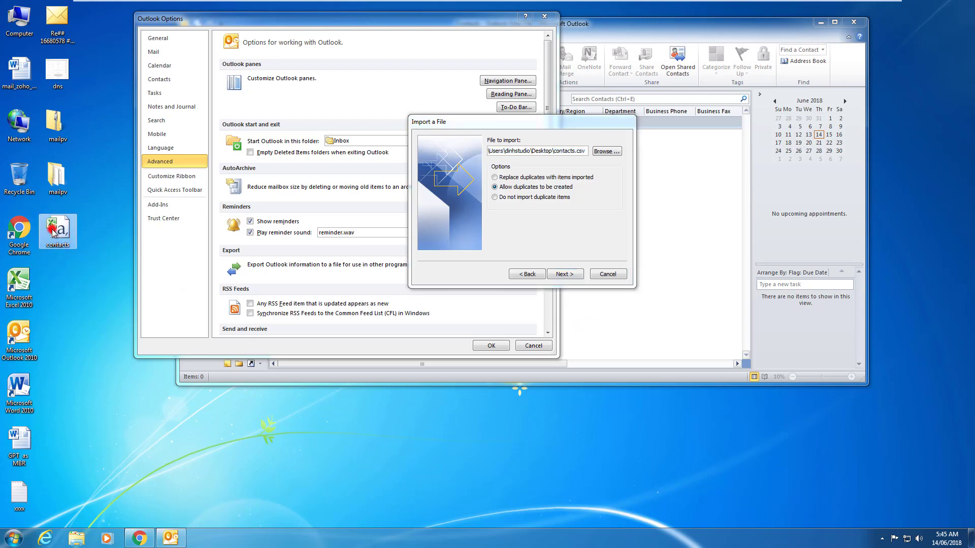
pyautogui.doubleClick(53, 233)
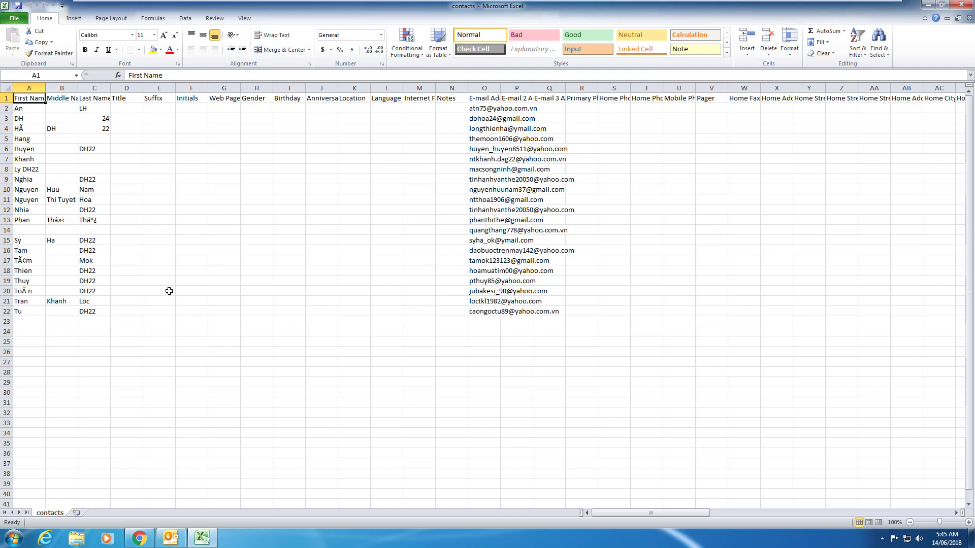
# Inspect the Last Name values in cells C22, C4, C2 and C1.
pyautogui.click(95, 309)
pyautogui.click(88, 125)
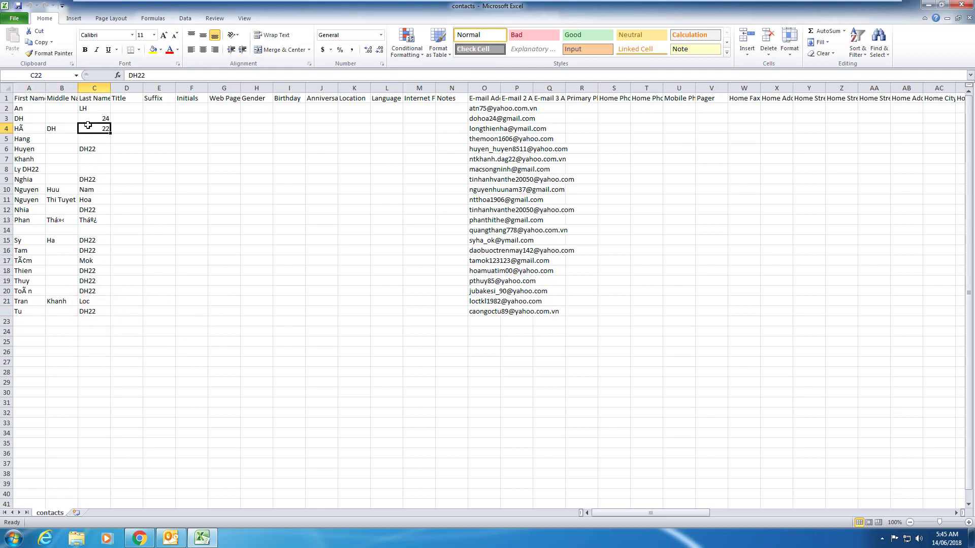
pyautogui.click(89, 108)
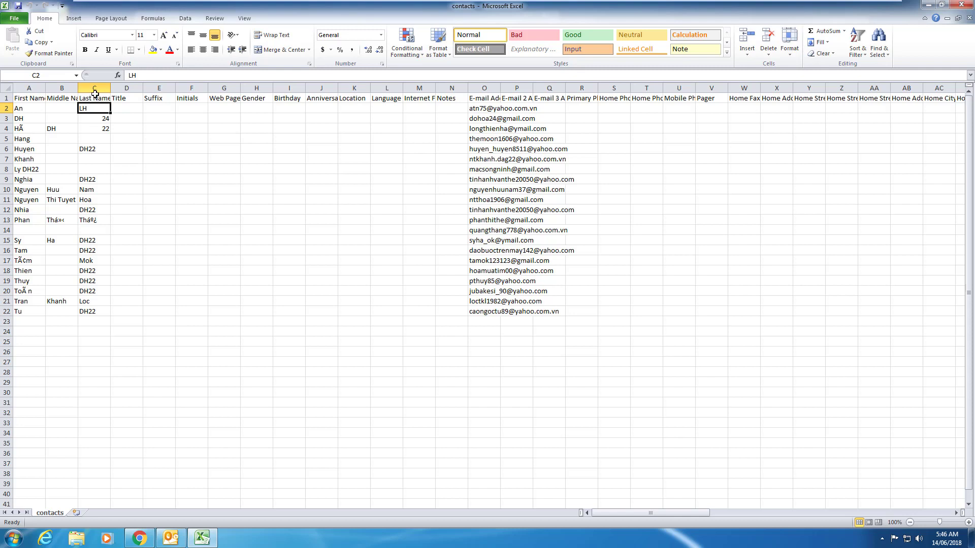
pyautogui.click(94, 97)
# Select the whole column C and open Format Cells for it.
pyautogui.click(94, 88)
pyautogui.rightClick(90, 134)
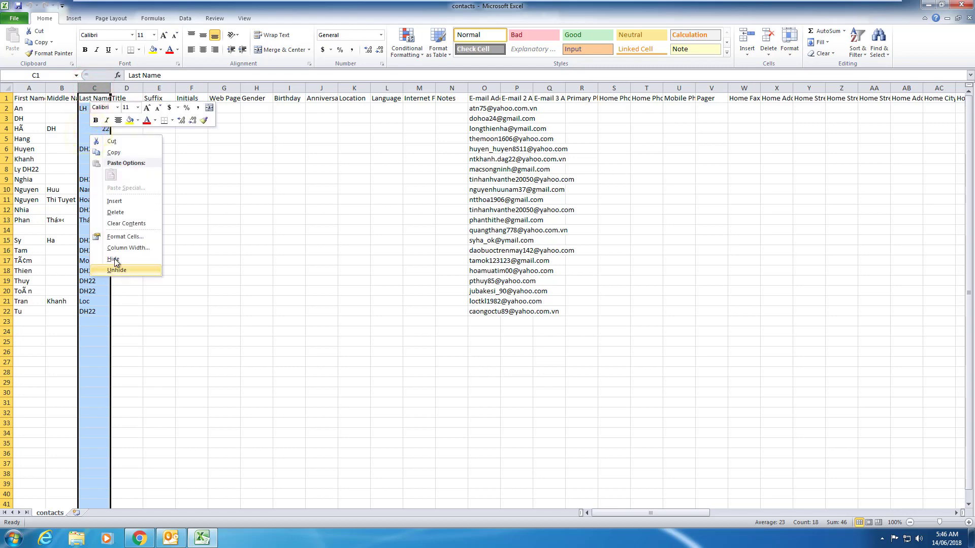
pyautogui.click(117, 242)
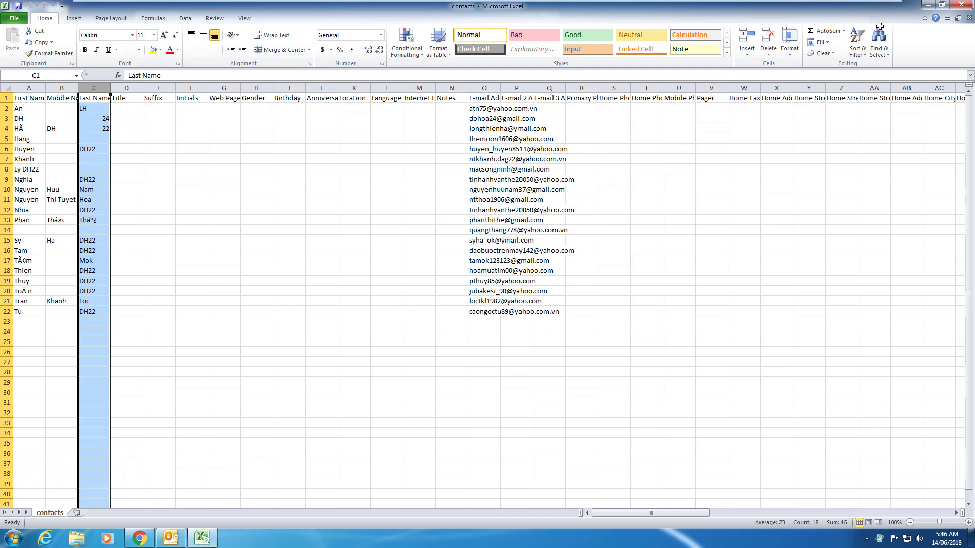
pyautogui.hotkey('ctrl', '1')
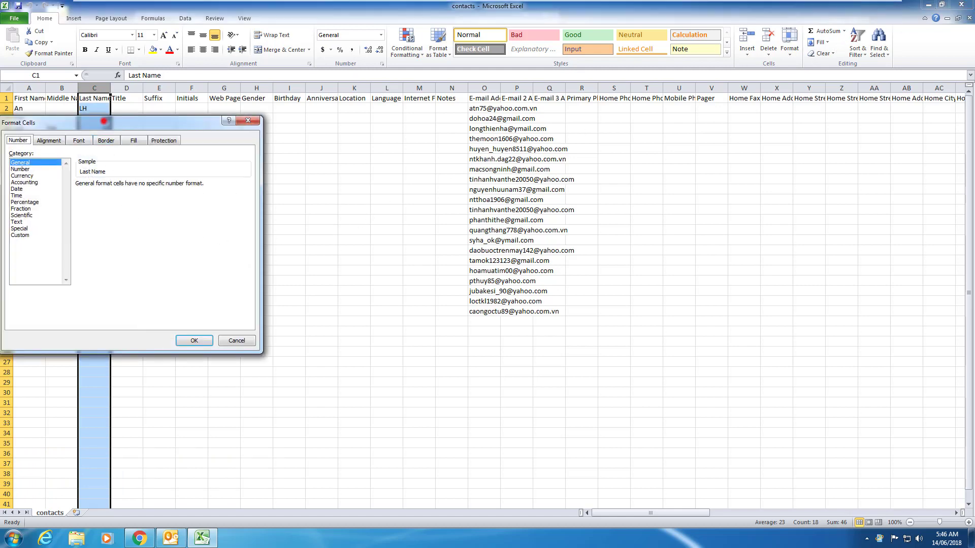
# Confirm the custom number format choice in the open formatting window.
pyautogui.moveTo(104, 121); pyautogui.dragTo(248, 129)
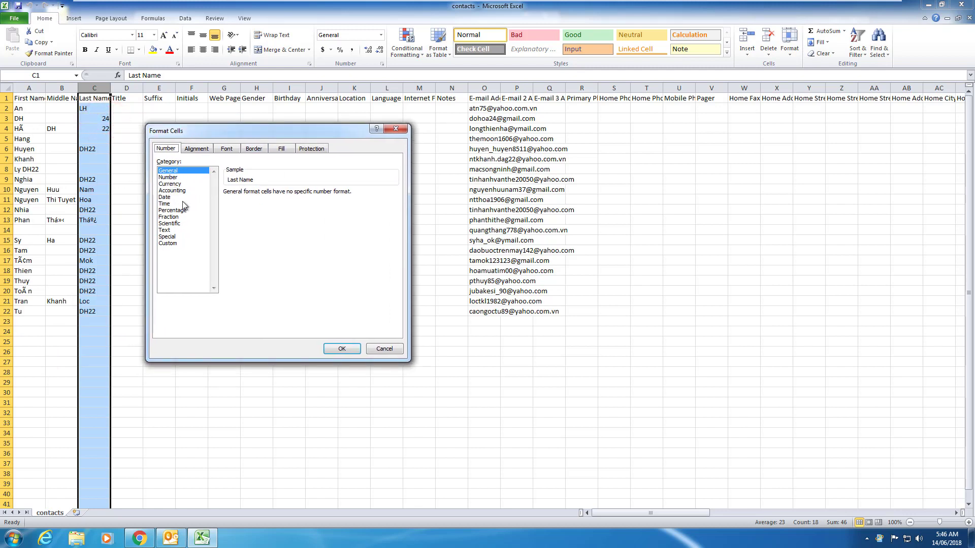
pyautogui.click(172, 245)
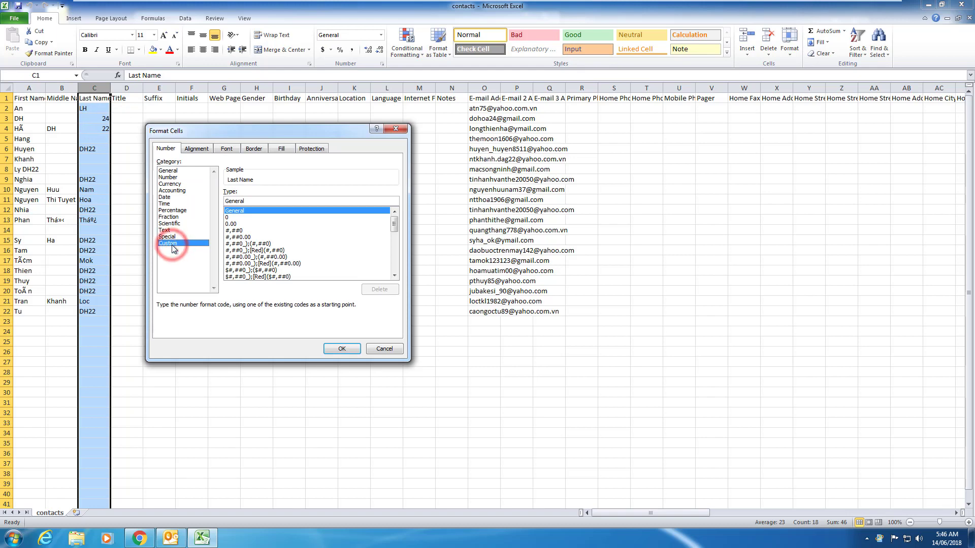
pyautogui.click(341, 349)
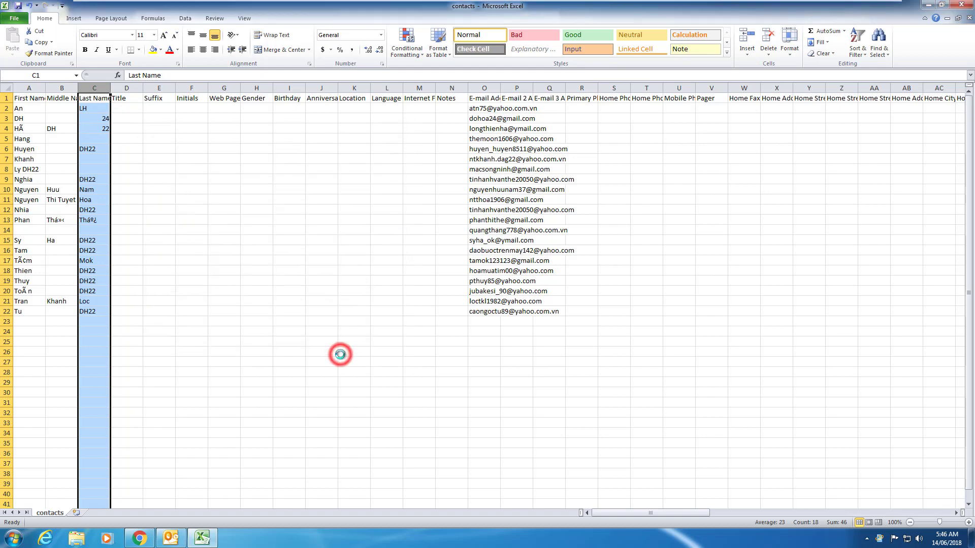
# Open Format Cells for column C and review the Number through Scientific categories.
pyautogui.rightClick(90, 84)
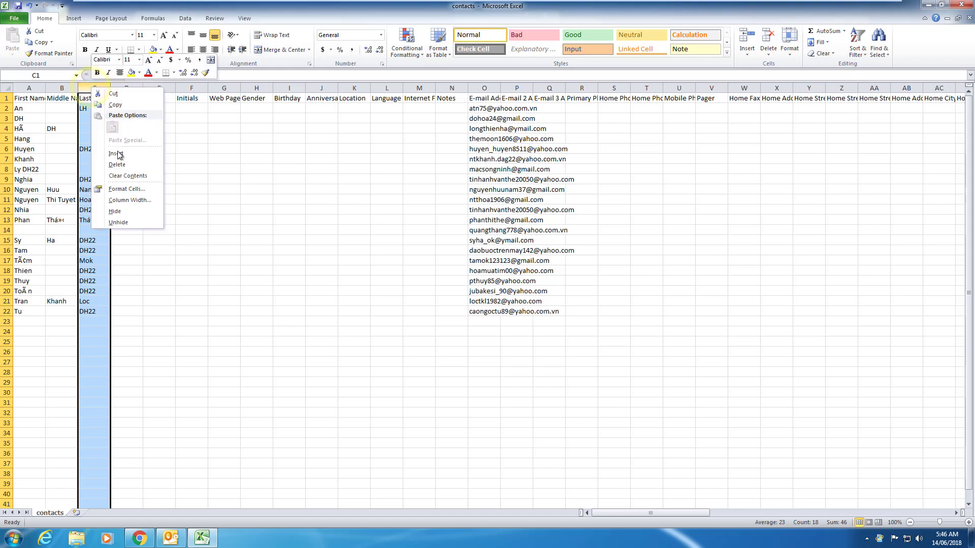
pyautogui.click(137, 190)
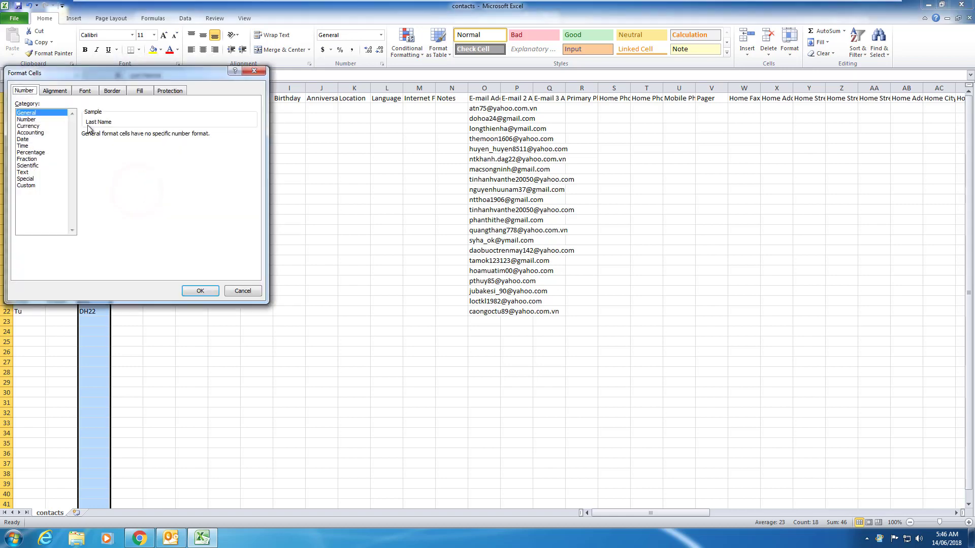
pyautogui.moveTo(84, 78); pyautogui.dragTo(131, 79)
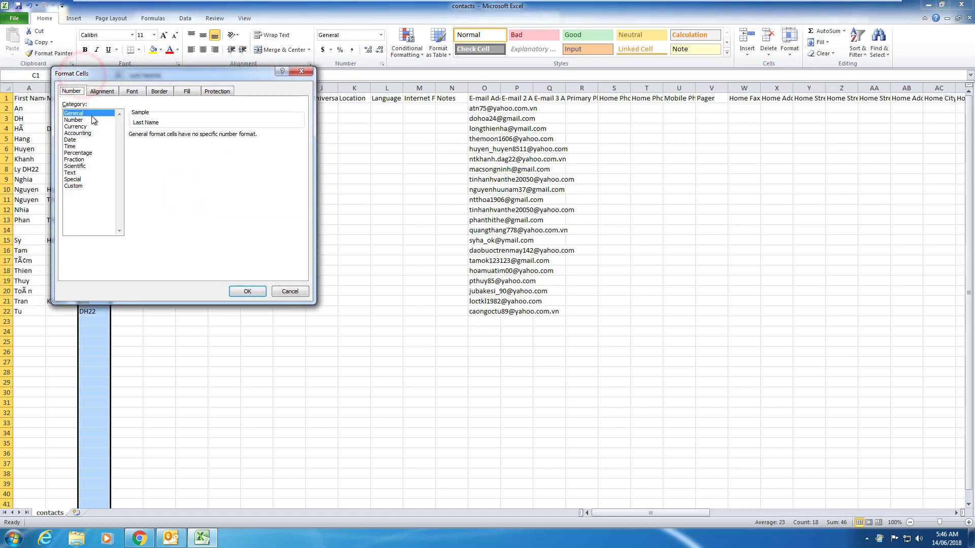
pyautogui.click(77, 120)
pyautogui.click(76, 126)
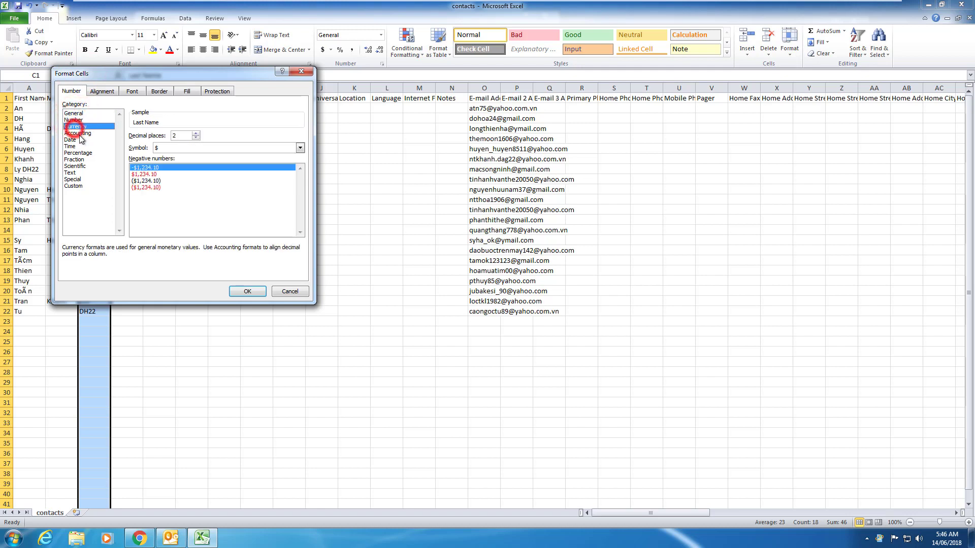
pyautogui.click(78, 133)
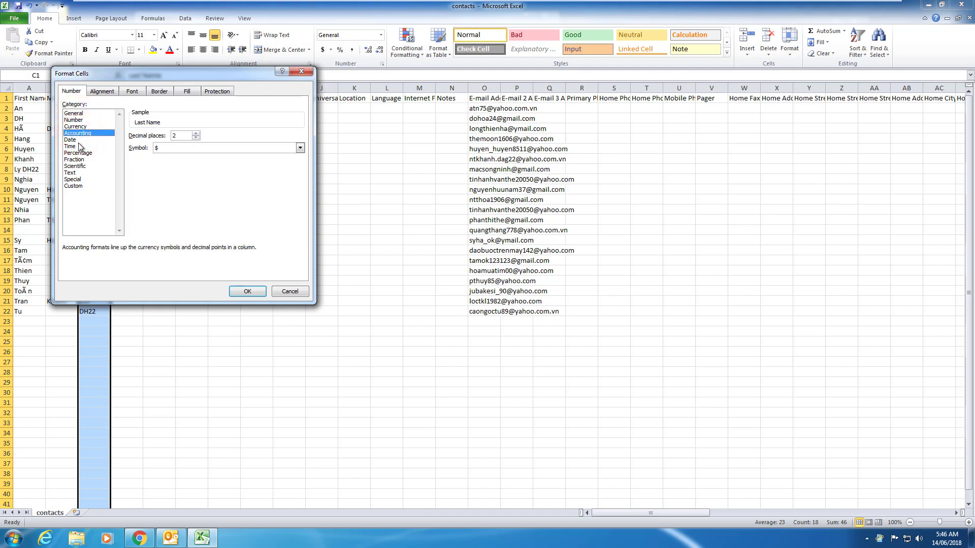
pyautogui.click(74, 140)
pyautogui.click(79, 153)
pyautogui.click(75, 160)
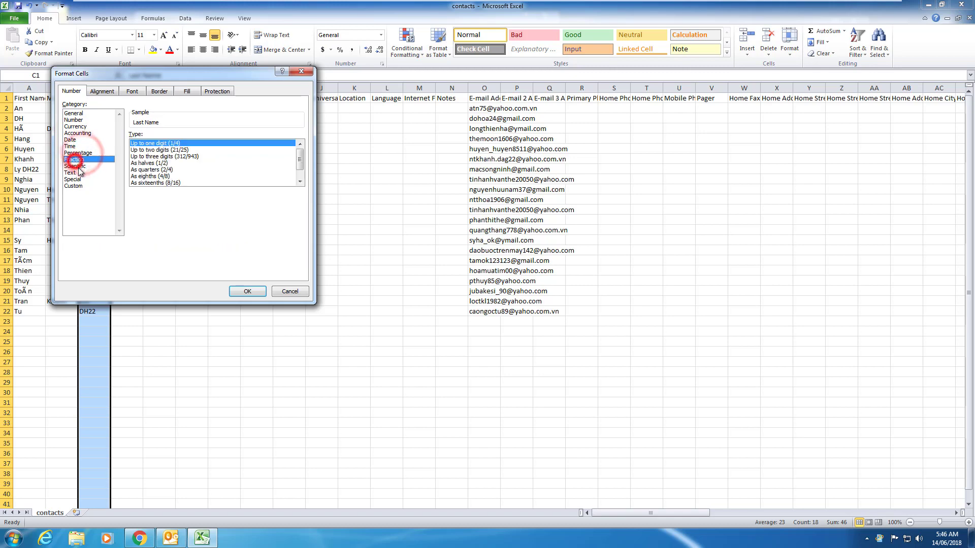
pyautogui.click(77, 166)
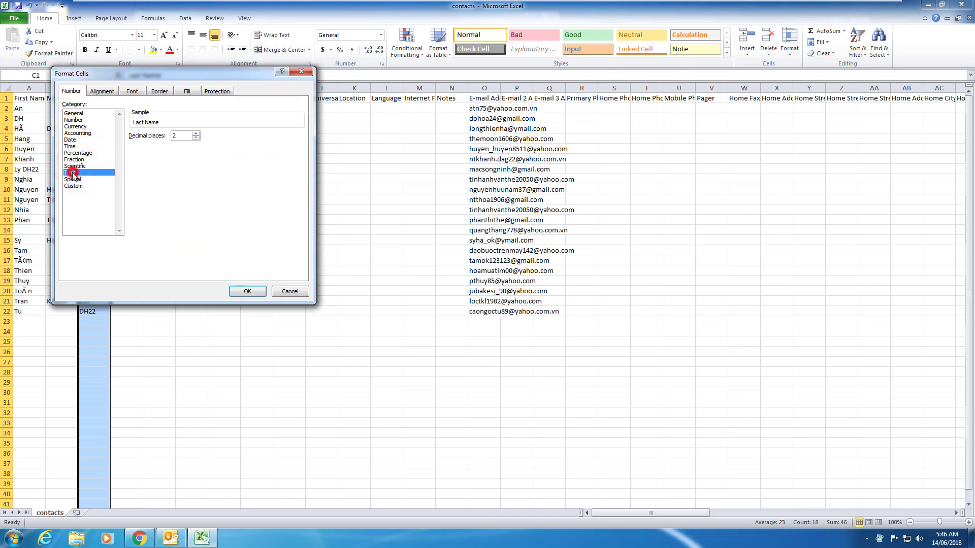
# Apply the Text format to the Last Name column, then select cell F15.
pyautogui.click(75, 172)
pyautogui.click(249, 292)
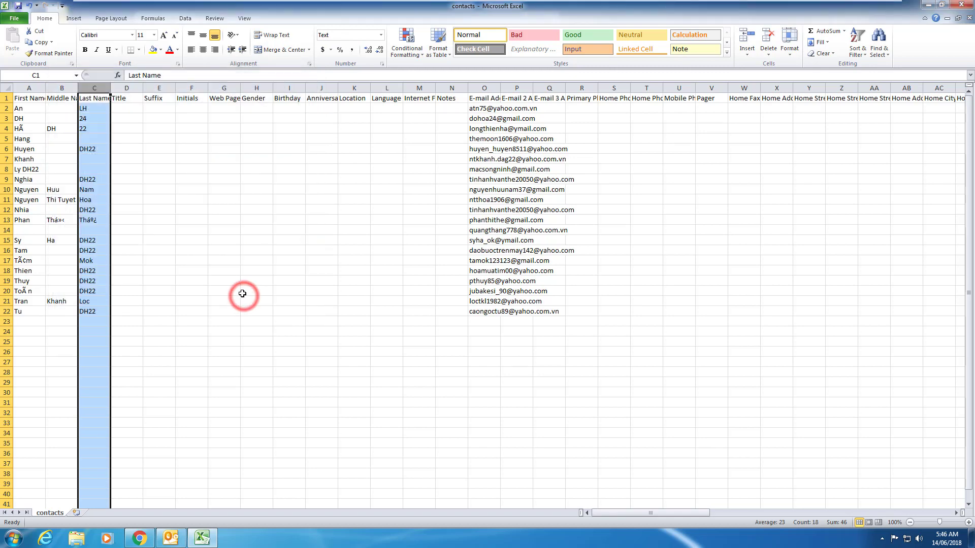
pyautogui.click(204, 243)
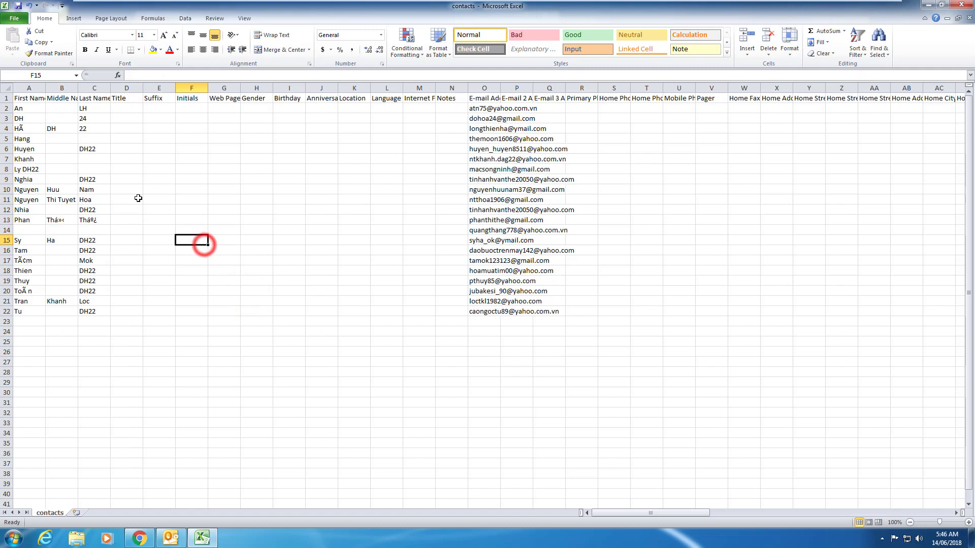
# Save the workbook twice, keeping it in CSV format.
pyautogui.click(18, 6)
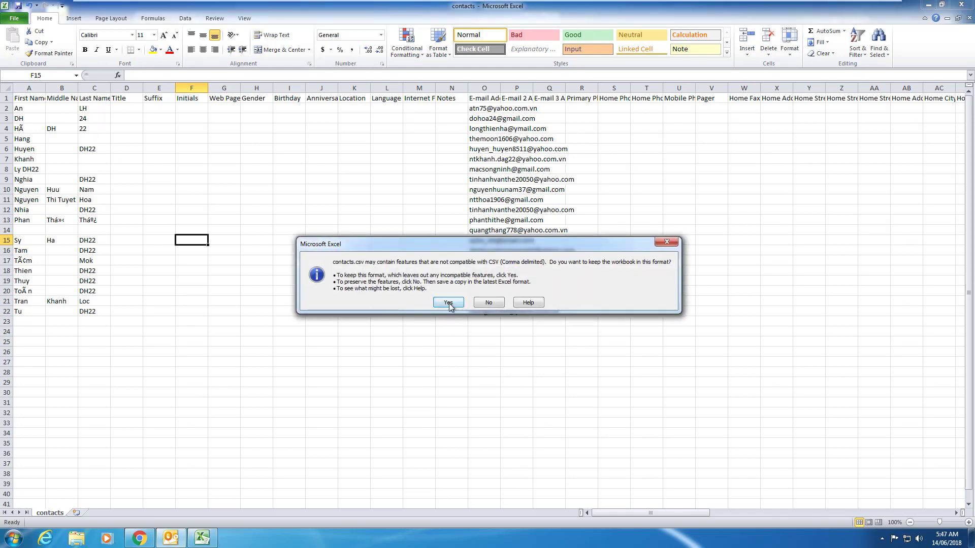
pyautogui.click(449, 302)
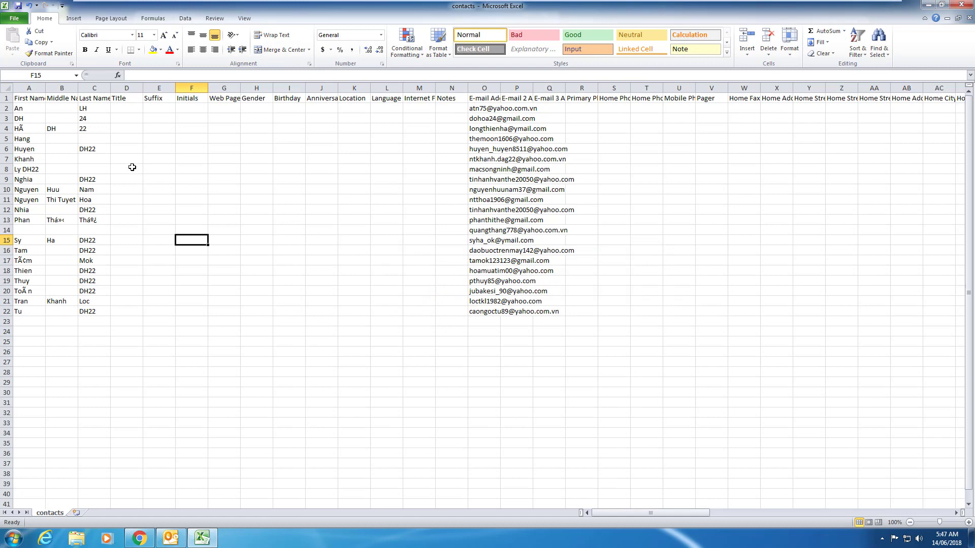
pyautogui.click(18, 6)
pyautogui.click(447, 305)
# Close Excel, saving the sheet as contacts1 in CSV format, and return to Outlook.
pyautogui.click(961, 4)
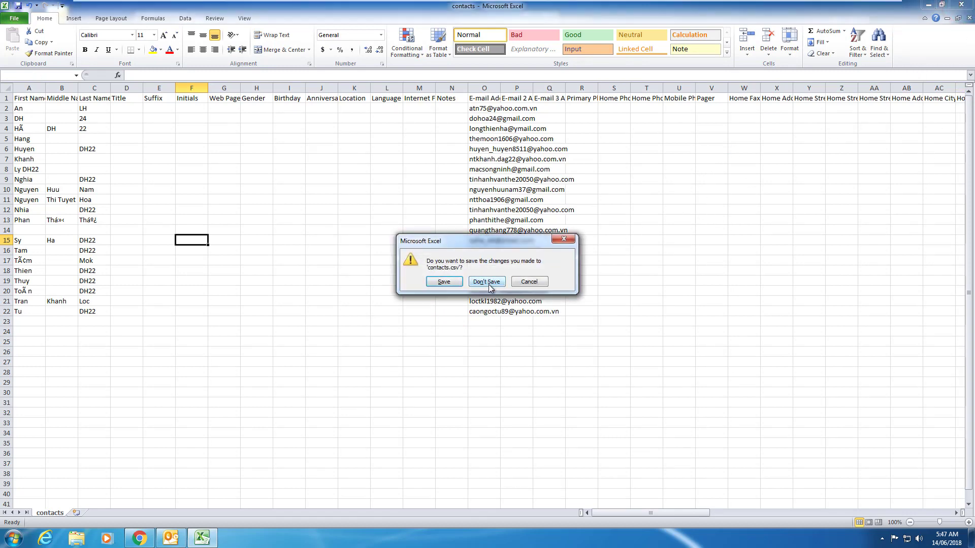
pyautogui.click(454, 283)
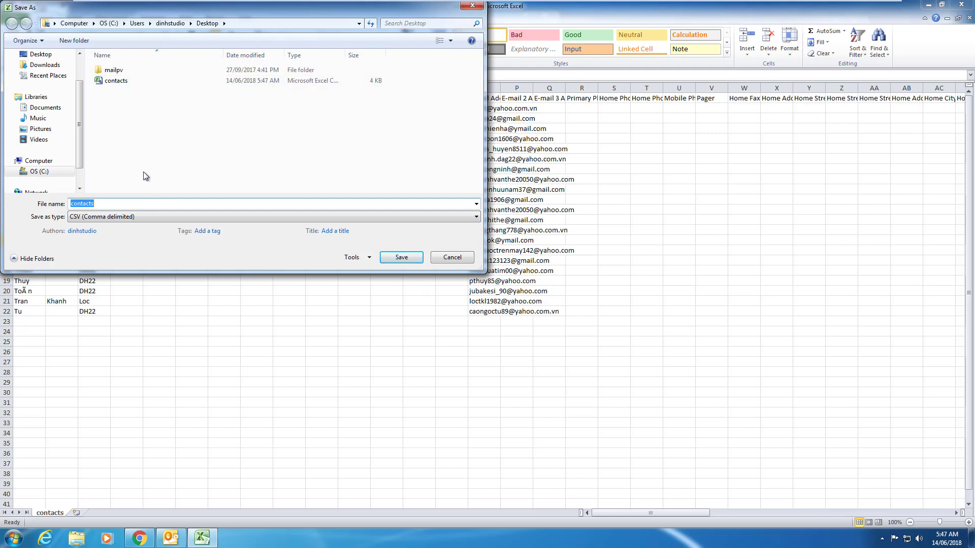
pyautogui.click(112, 204)
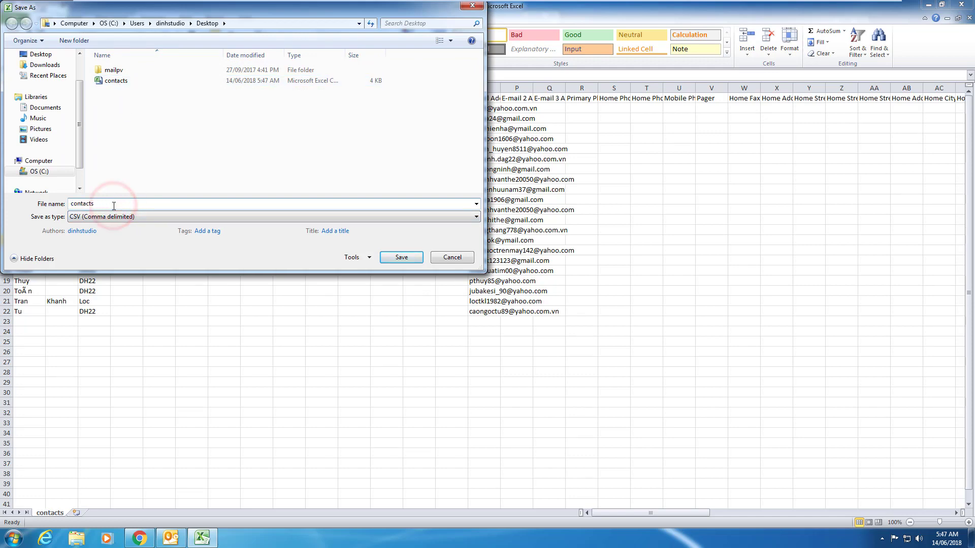
pyautogui.write('1')
pyautogui.click(400, 260)
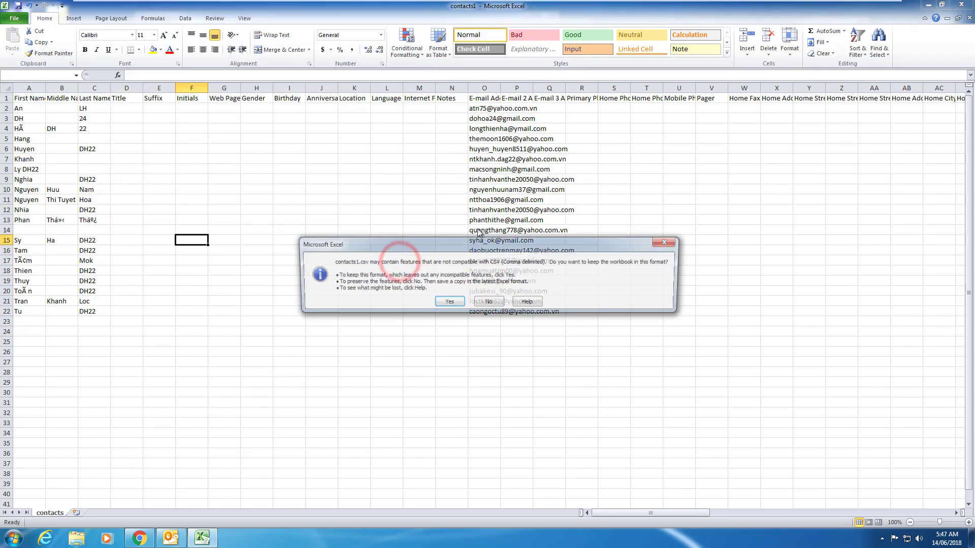
pyautogui.click(449, 303)
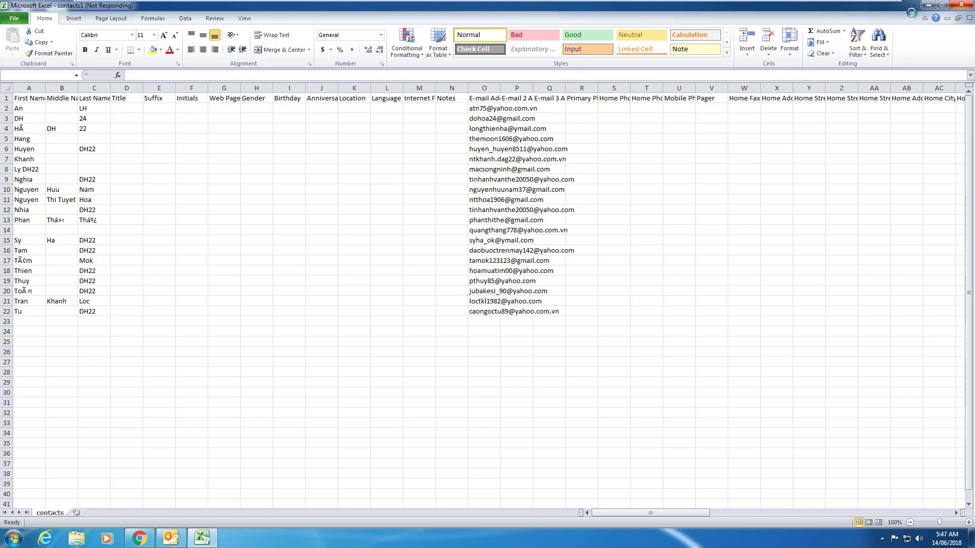
pyautogui.click(928, 6)
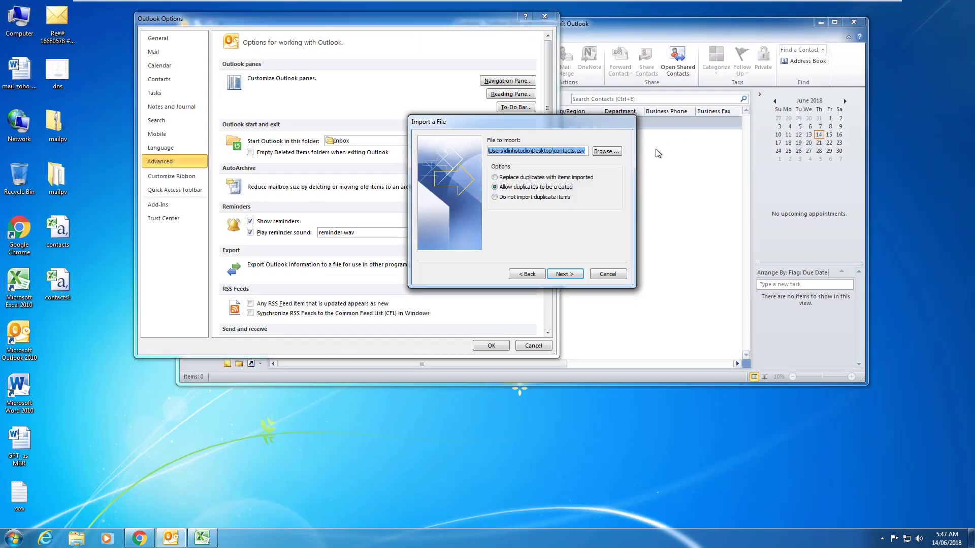
# Browse the Desktop for the import file and view the contacts file's properties.
pyautogui.click(603, 153)
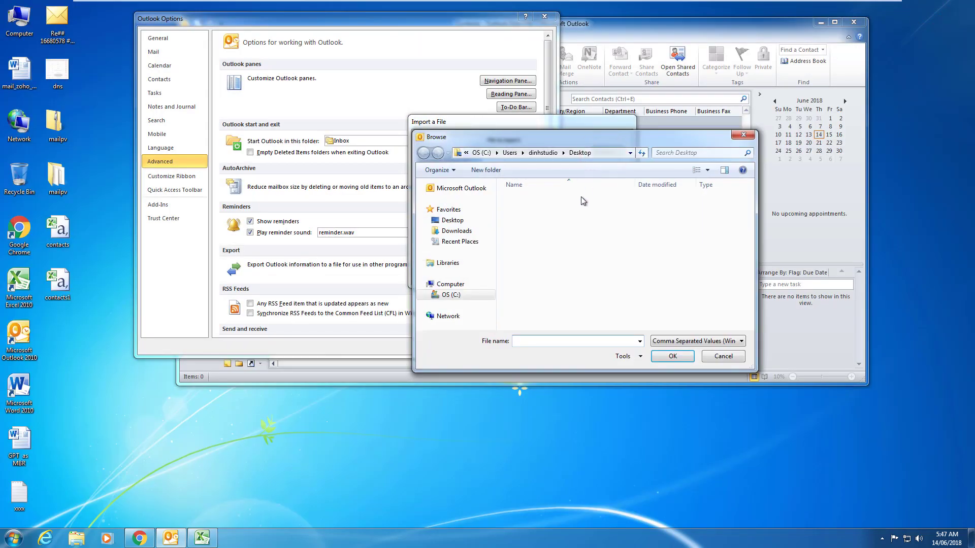
pyautogui.click(449, 220)
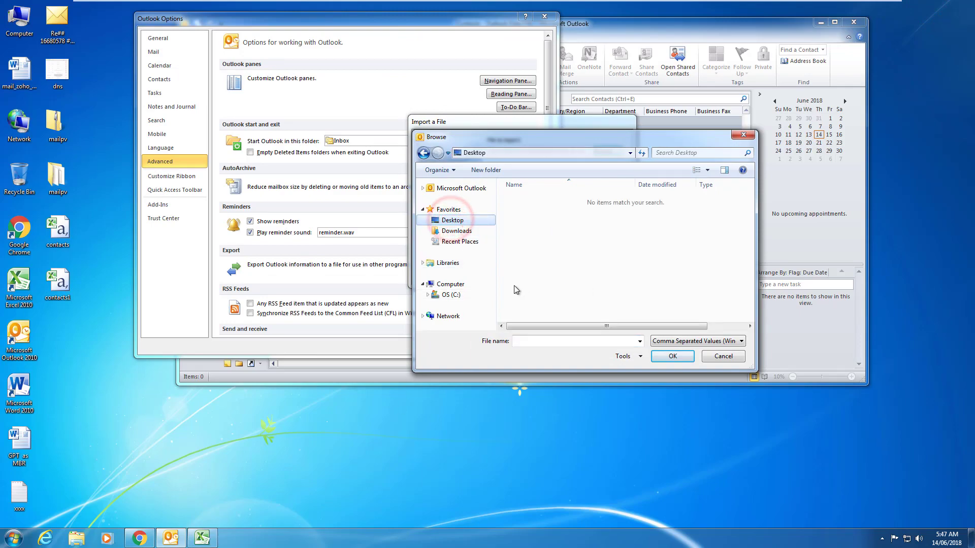
pyautogui.click(202, 539)
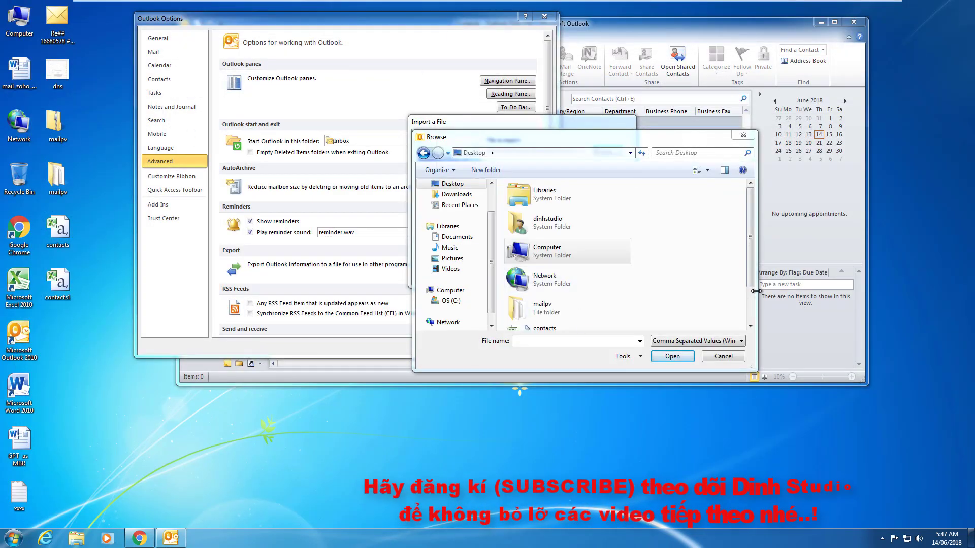
pyautogui.rightClick(67, 235)
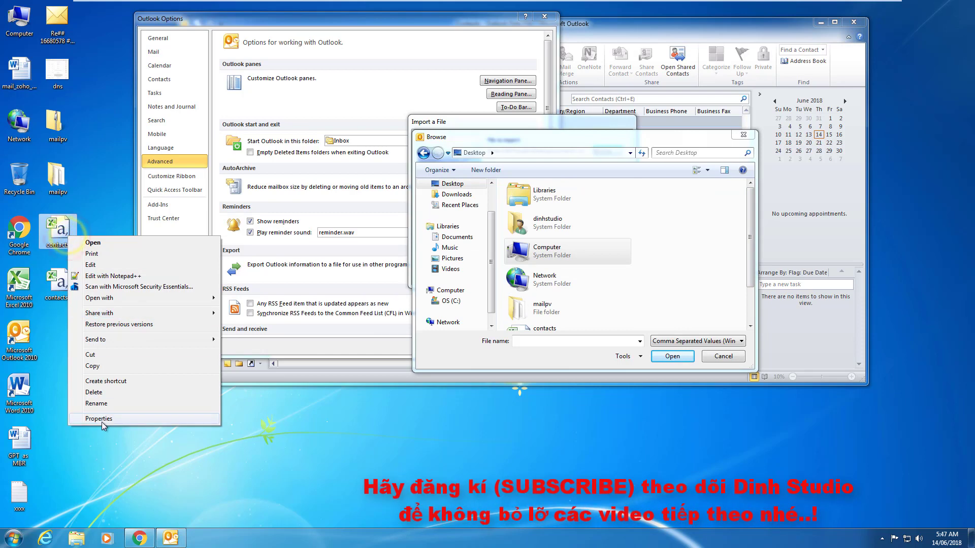
pyautogui.click(137, 402)
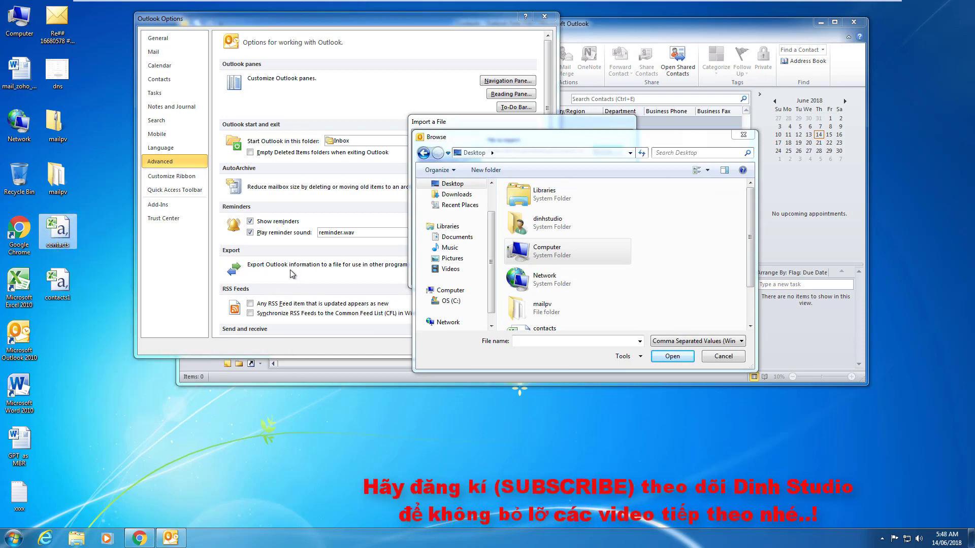
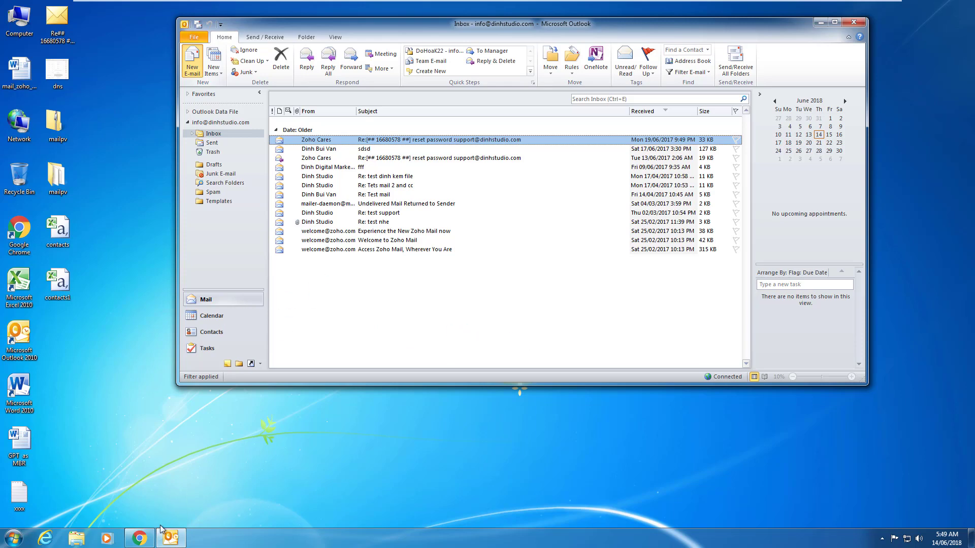
# Load hotmail.com in Chrome, then minimize the browser to return to Outlook.
pyautogui.click(140, 538)
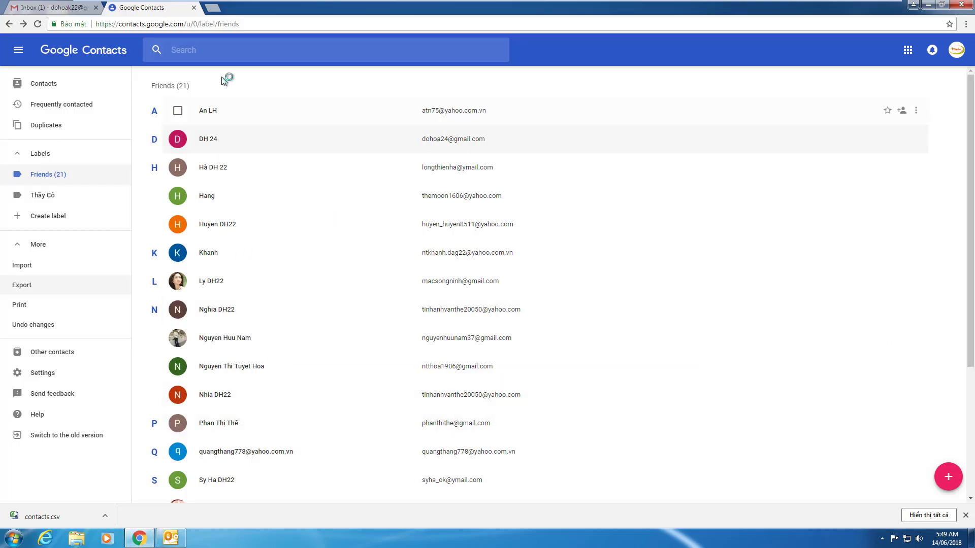
pyautogui.click(215, 24)
pyautogui.write('h')
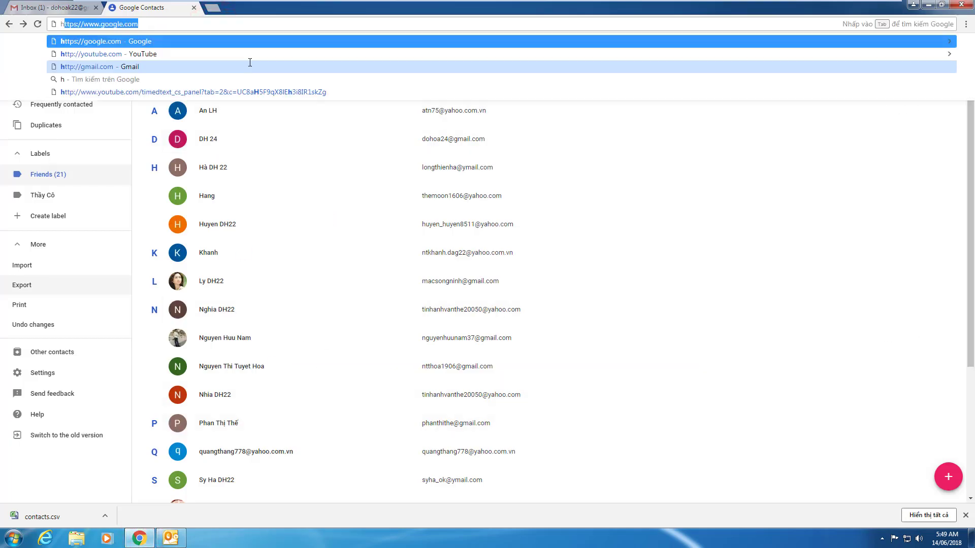
pyautogui.write('otmail')
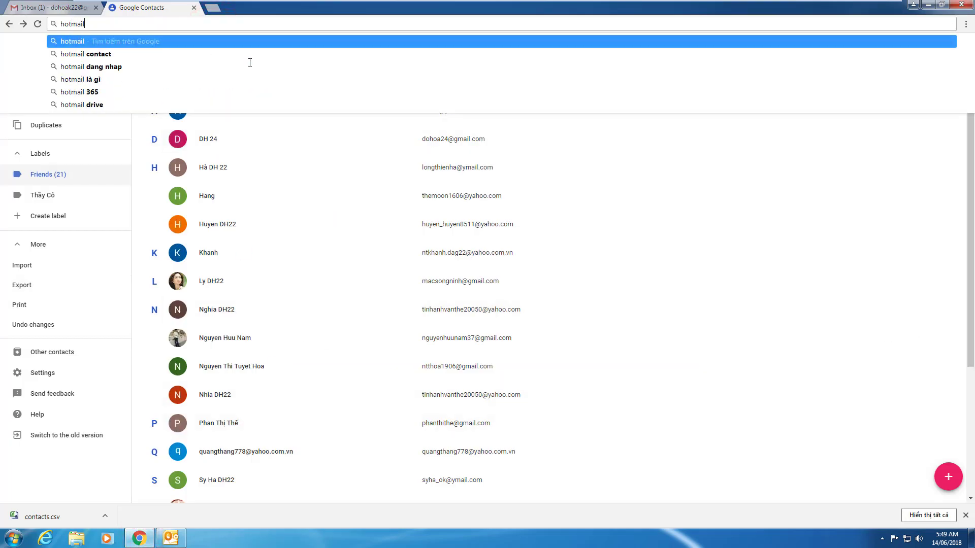
pyautogui.write('.com')
pyautogui.press('Return')
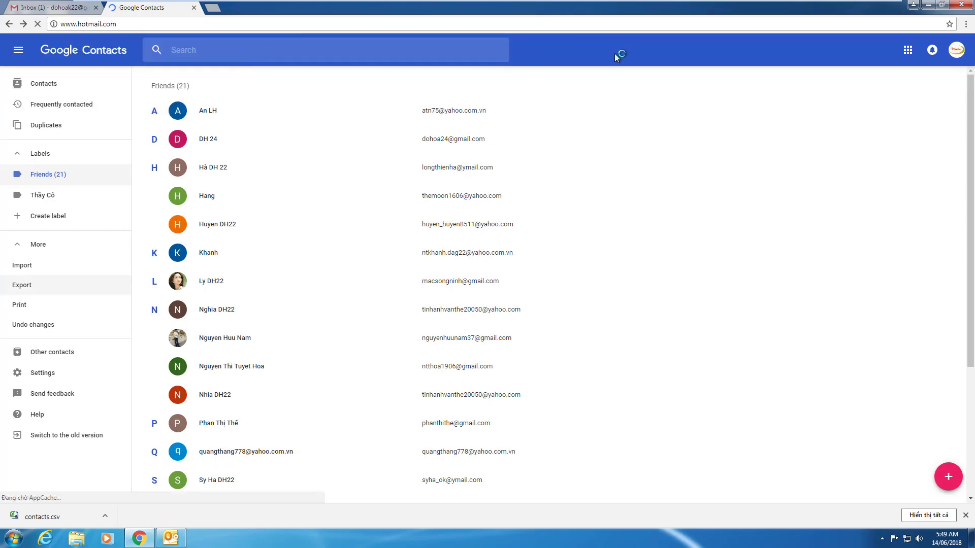
pyautogui.click(933, 7)
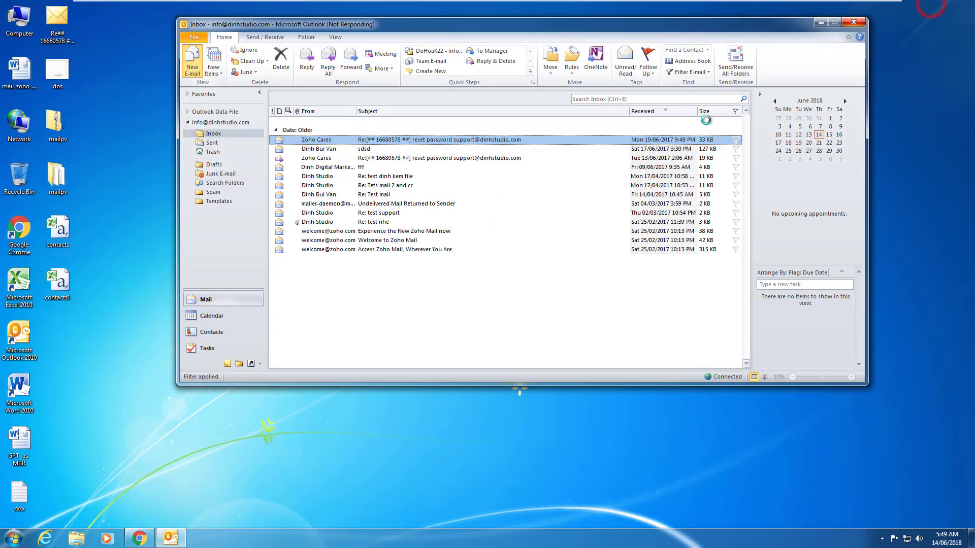
# Move the Outlook window lower and minimize the Inbox to reveal the new message.
pyautogui.moveTo(358, 28); pyautogui.dragTo(341, 26)
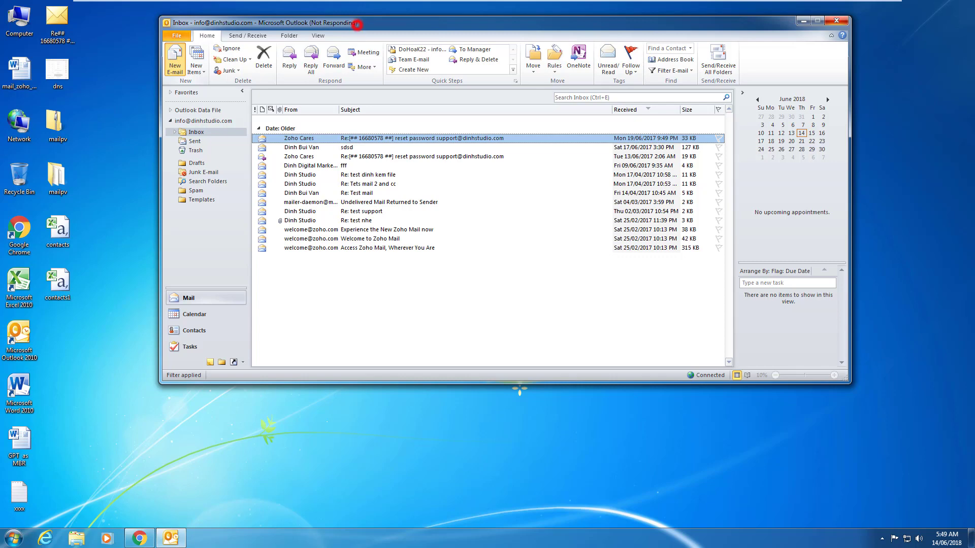
pyautogui.moveTo(358, 28); pyautogui.dragTo(337, 47)
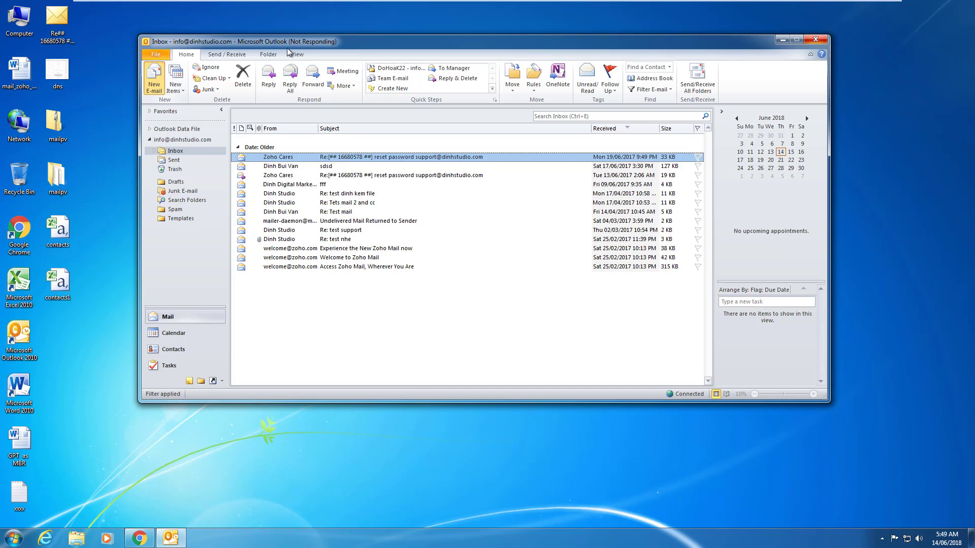
pyautogui.moveTo(393, 44); pyautogui.dragTo(393, 66)
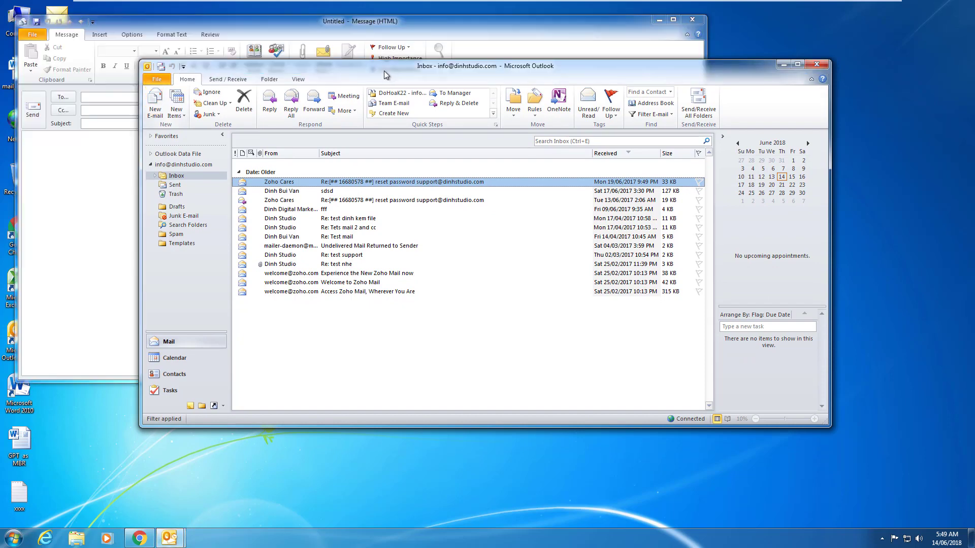
pyautogui.click(785, 65)
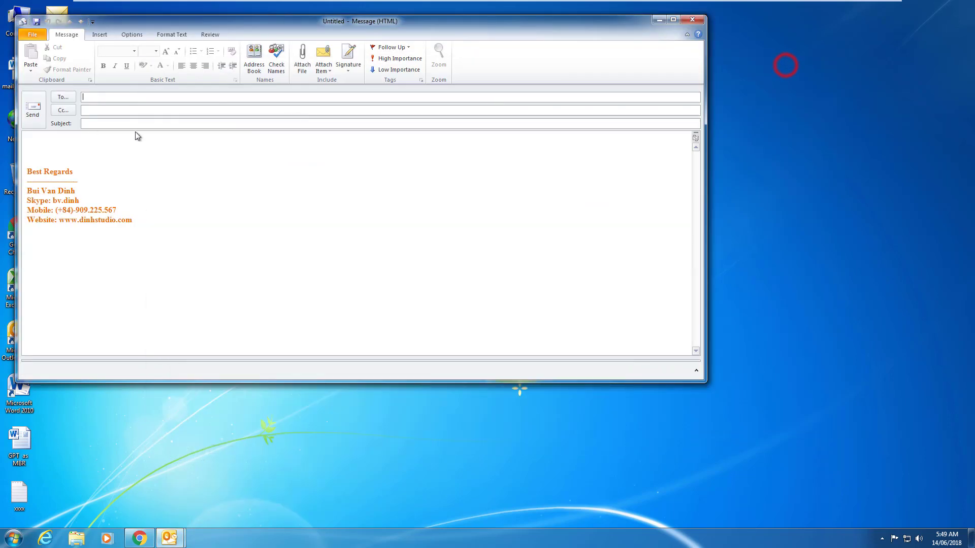
# Add an imported contact to To and Bcc, then cancel and close the message unsent.
pyautogui.click(67, 97)
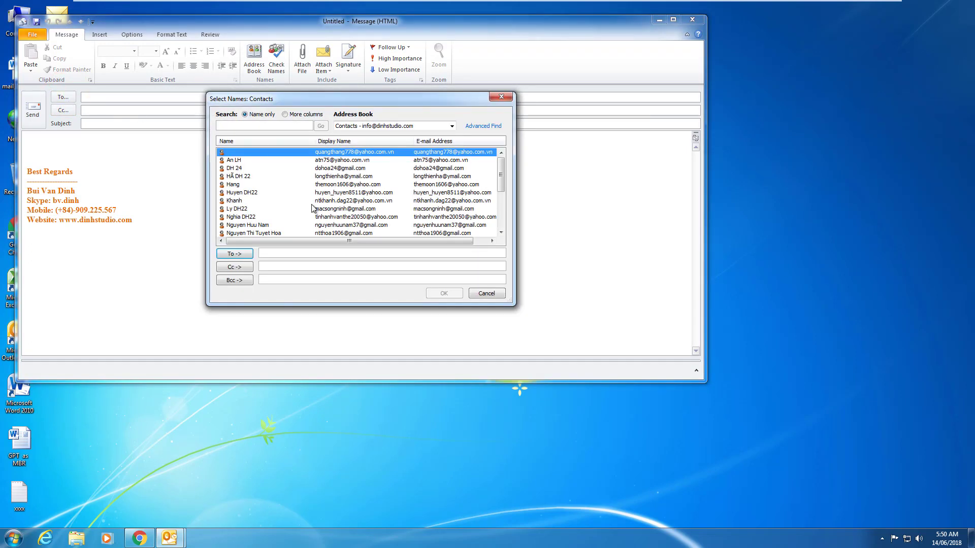
pyautogui.click(234, 185)
pyautogui.doubleClick(235, 185)
pyautogui.click(234, 280)
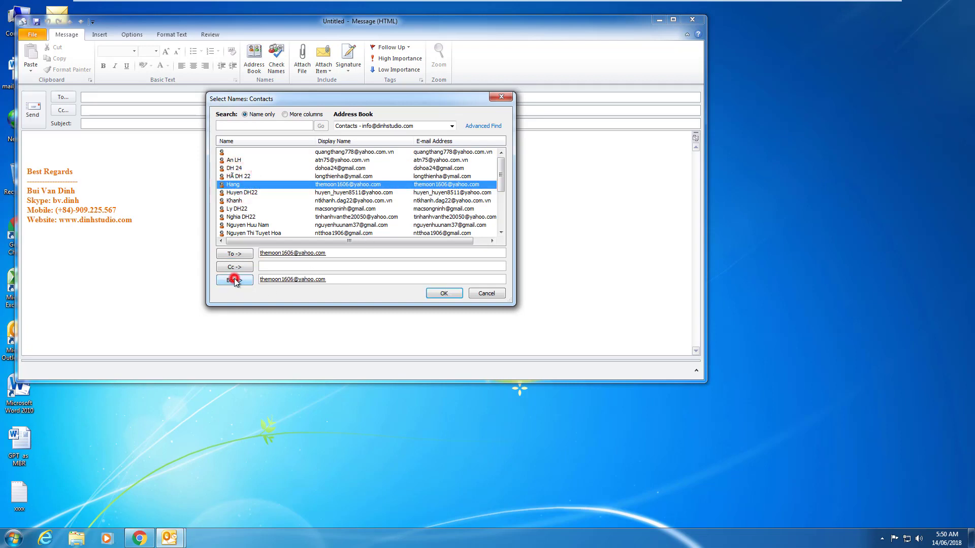
pyautogui.click(235, 281)
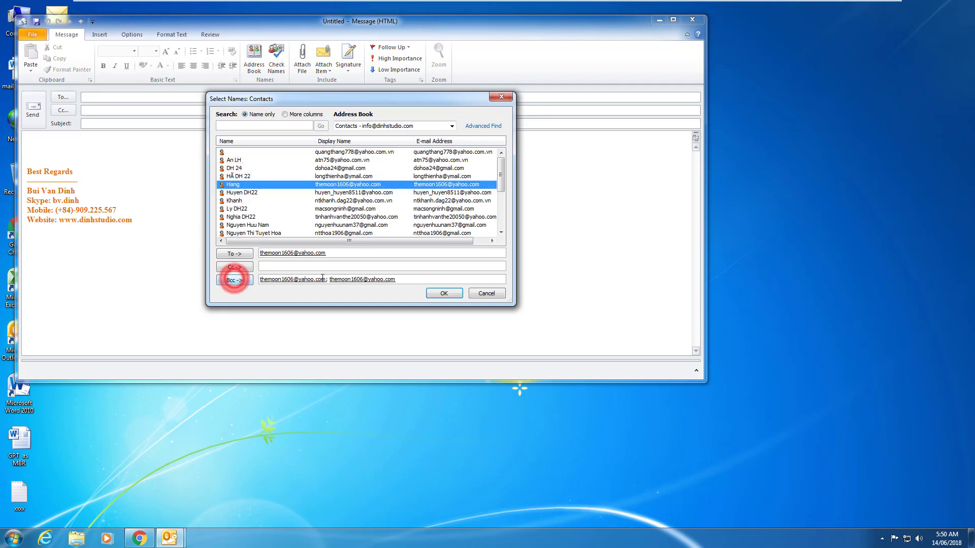
pyautogui.click(479, 296)
pyautogui.click(696, 20)
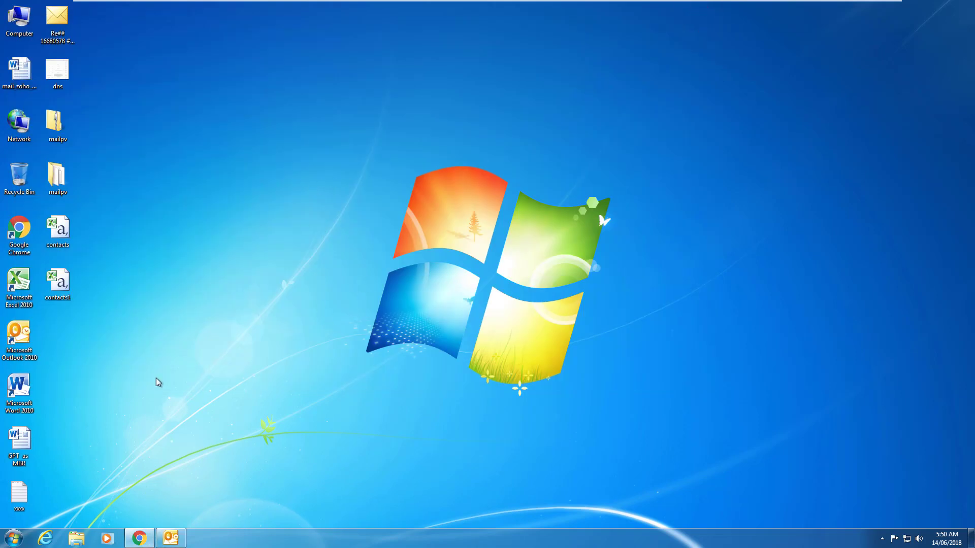
# Refresh the desktop, reload outlook.live.com in Chrome, and go to the sign-in page.
pyautogui.rightClick(177, 215)
pyautogui.click(195, 248)
pyautogui.click(139, 538)
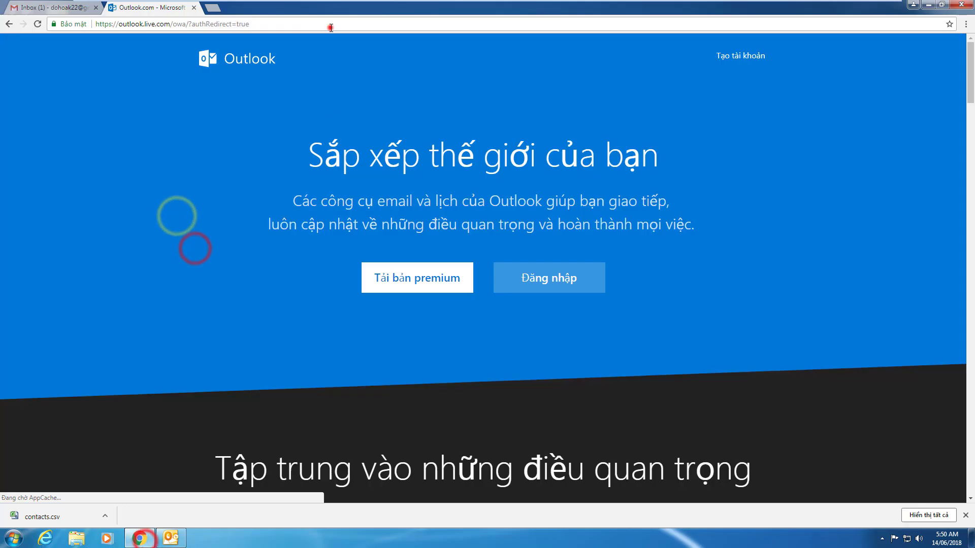
pyautogui.click(331, 28)
pyautogui.press('Return')
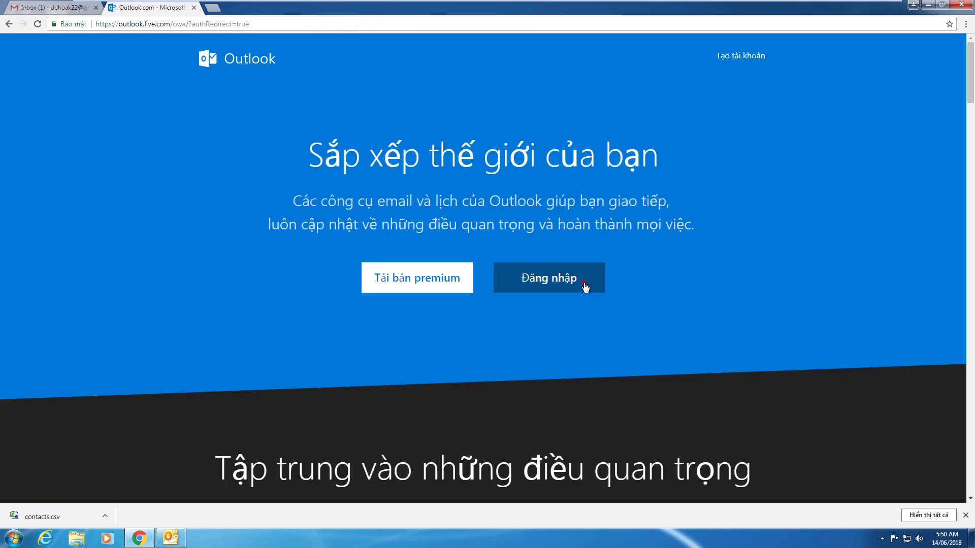
pyautogui.click(584, 285)
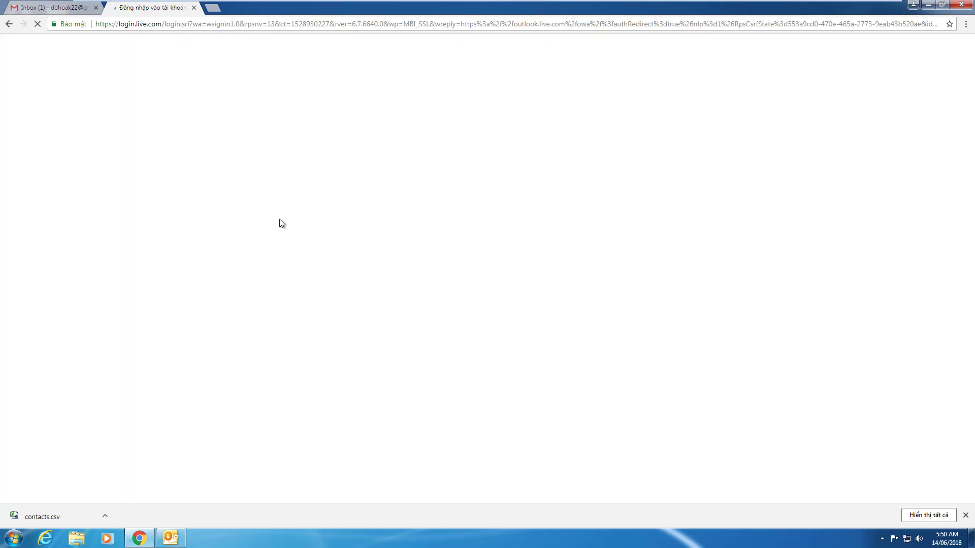
# Enter the Hotmail account e-mail and password on the Microsoft sign-in page.
pyautogui.click(409, 249)
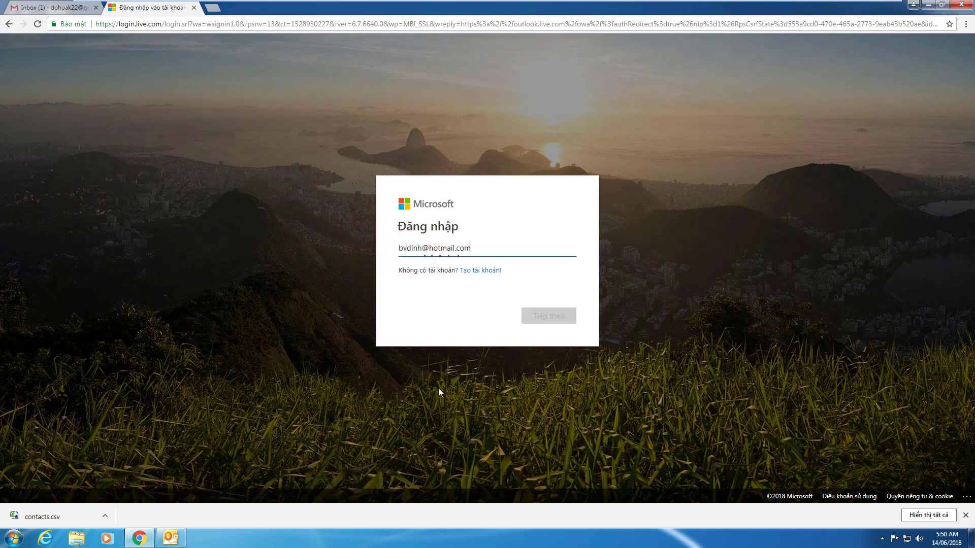
pyautogui.press('Return')
pyautogui.click(439, 261)
pyautogui.write('••••••••••••••')
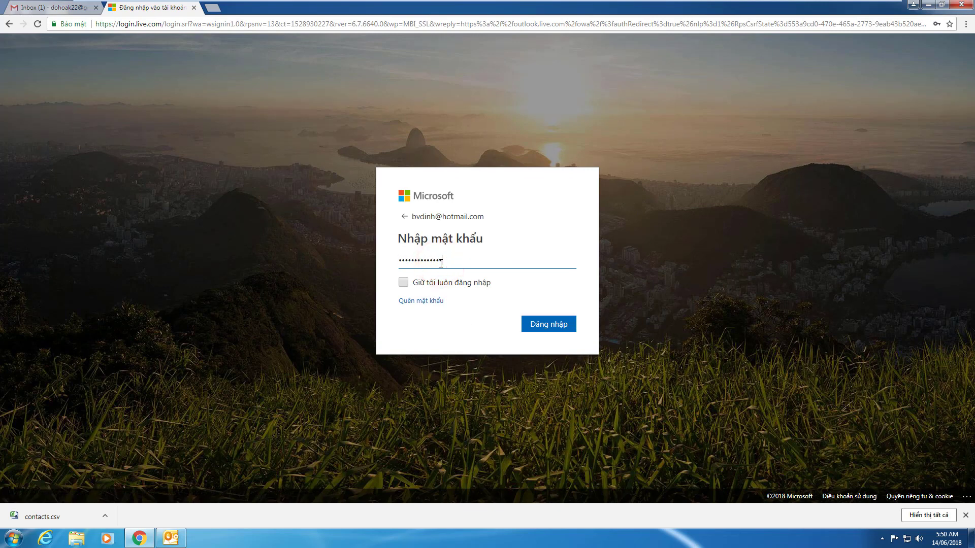
pyautogui.press('Return')
# Re-enter the corrected password, sign in, and choose Không bao giờ for saving it.
pyautogui.click(452, 270)
pyautogui.write('•••••••')
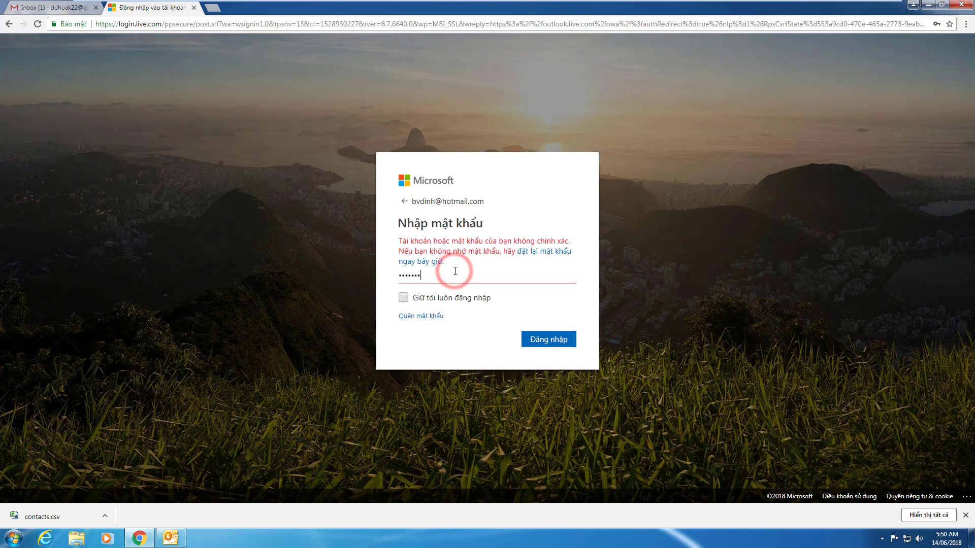
pyautogui.write('•••••')
pyautogui.click(541, 340)
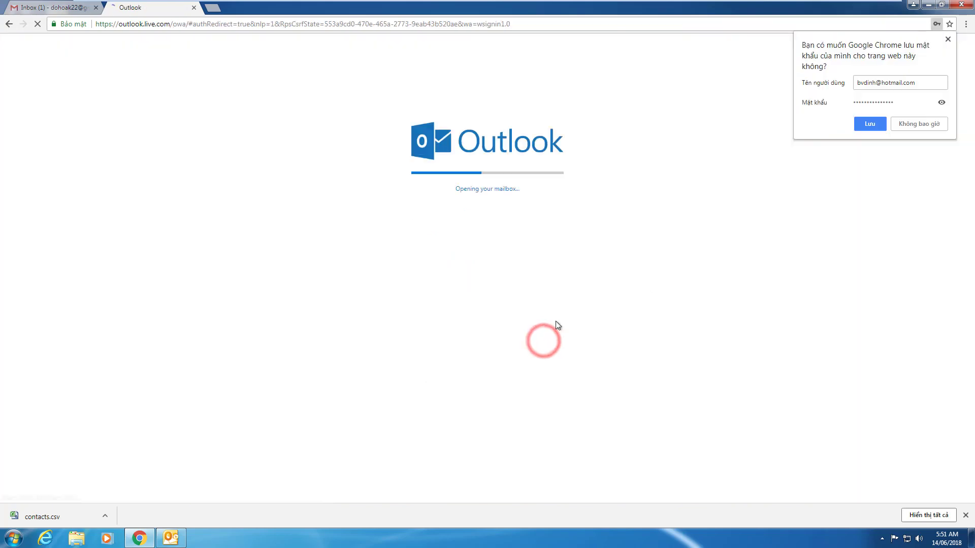
pyautogui.click(922, 127)
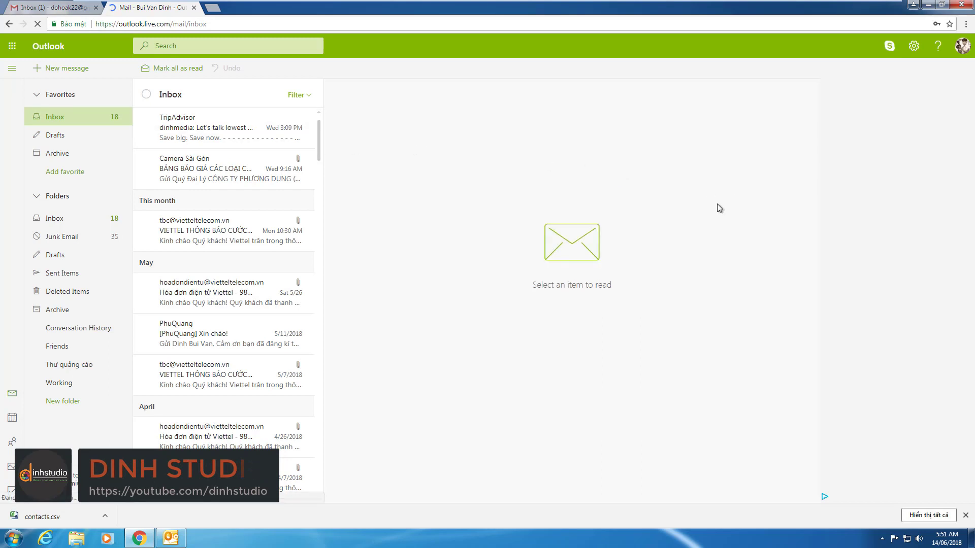
# Open People from the Microsoft apps menu and scroll through the contact list.
pyautogui.click(11, 51)
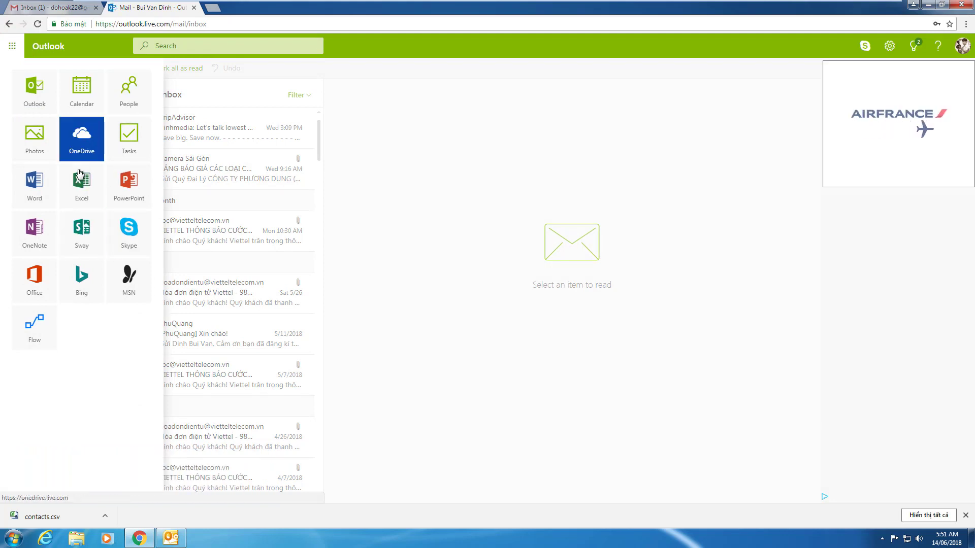
pyautogui.click(118, 100)
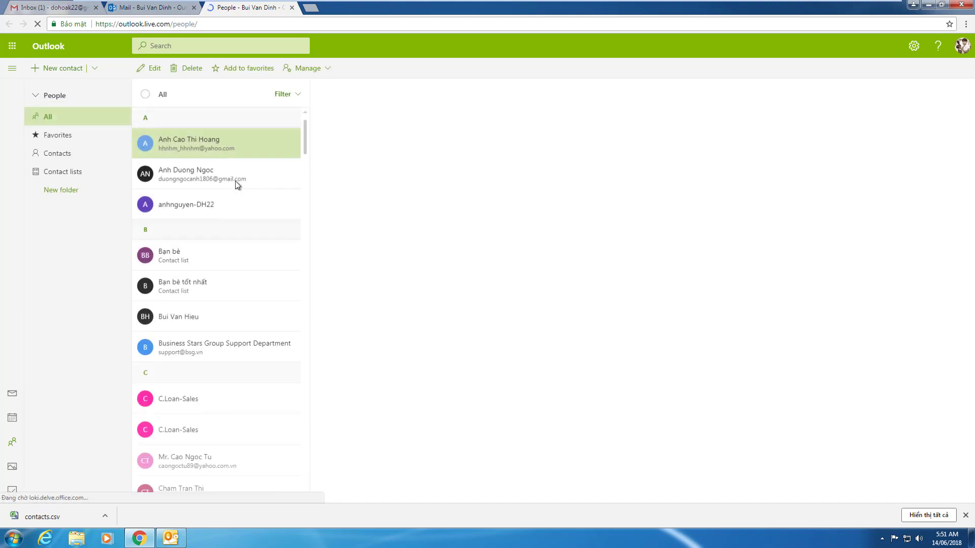
pyautogui.scroll(-20, 222, 188)
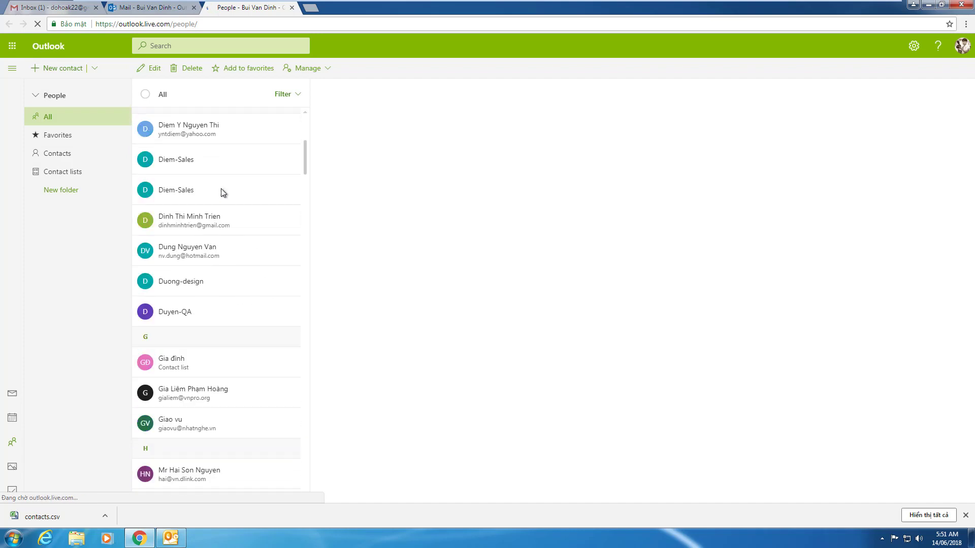
pyautogui.scroll(-20, 221, 188)
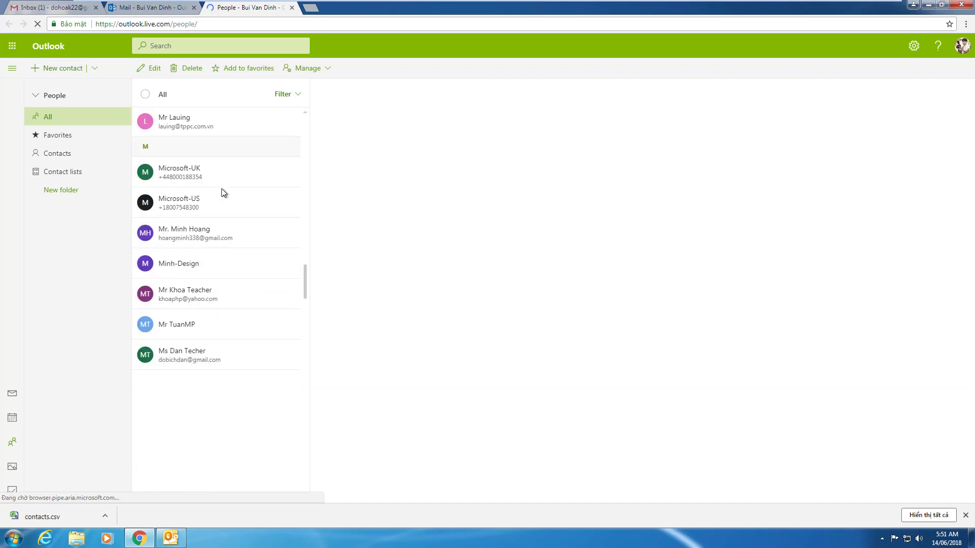
pyautogui.scroll(-20, 221, 189)
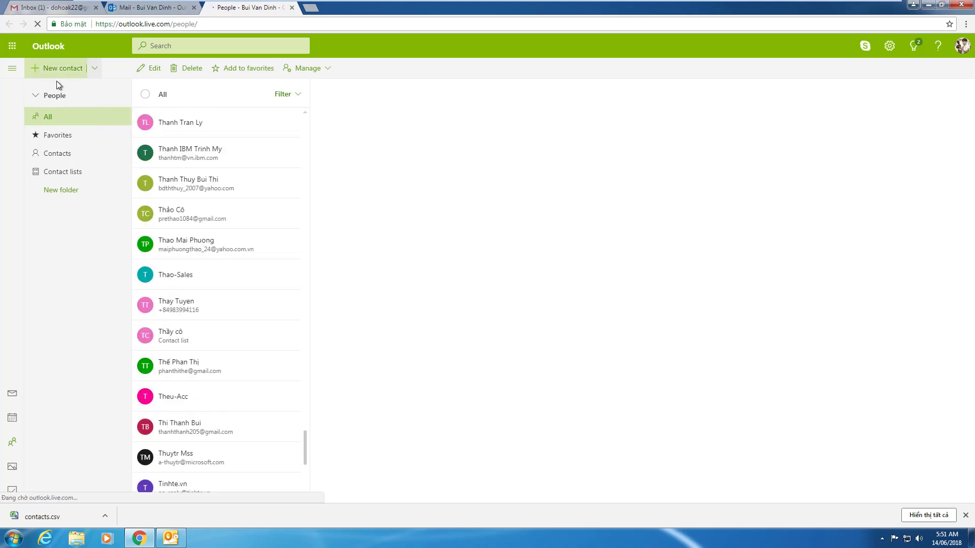
# Select all contacts and export them via Manage > Export contacts to contacts.csv.
pyautogui.click(145, 95)
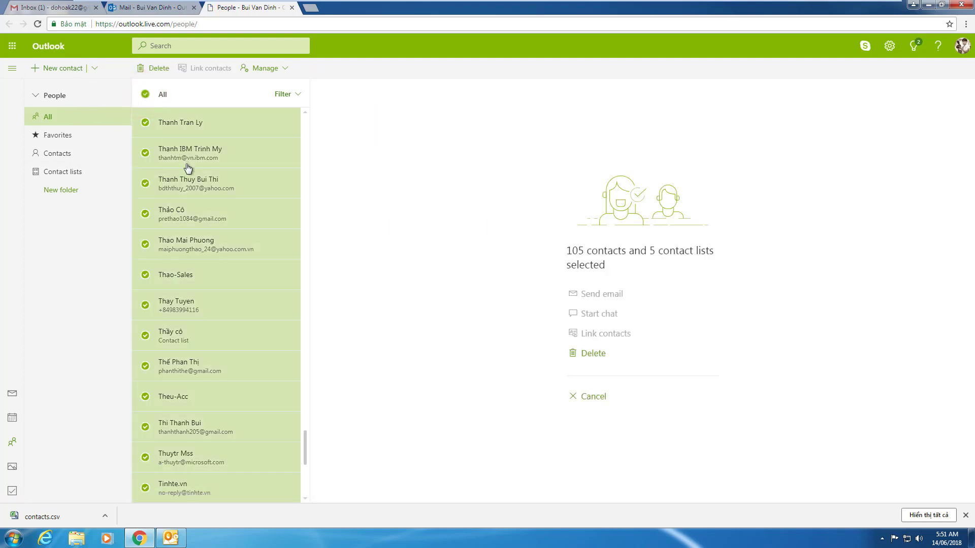
pyautogui.click(275, 70)
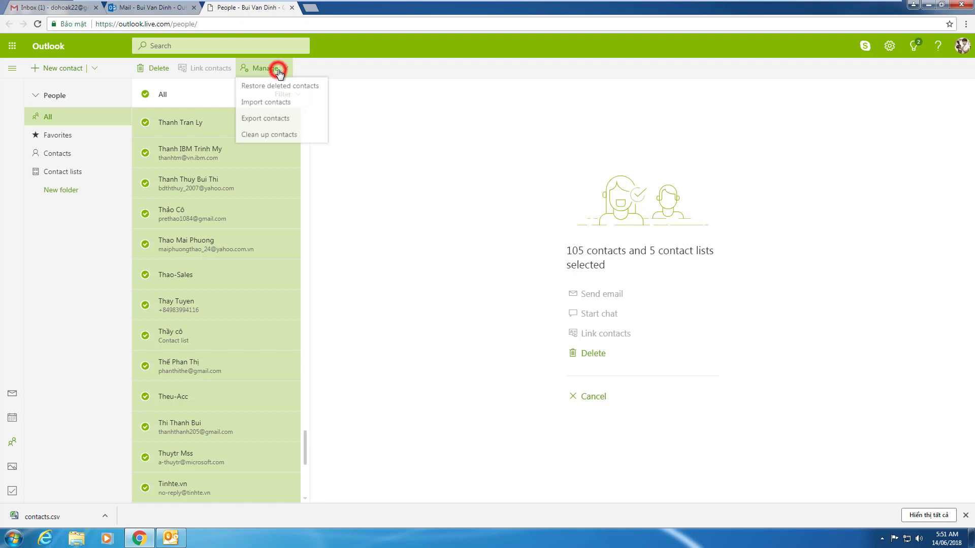
pyautogui.click(257, 123)
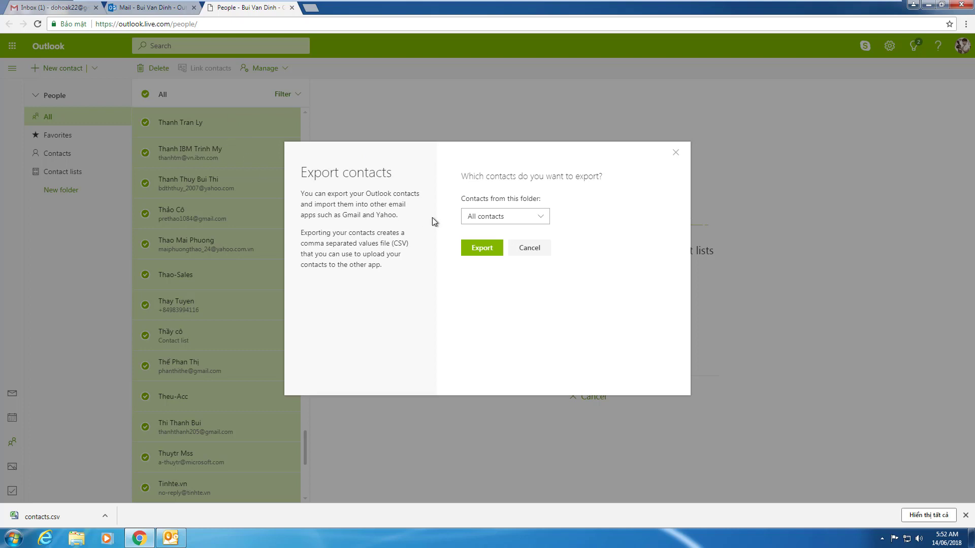
pyautogui.click(462, 250)
pyautogui.click(483, 254)
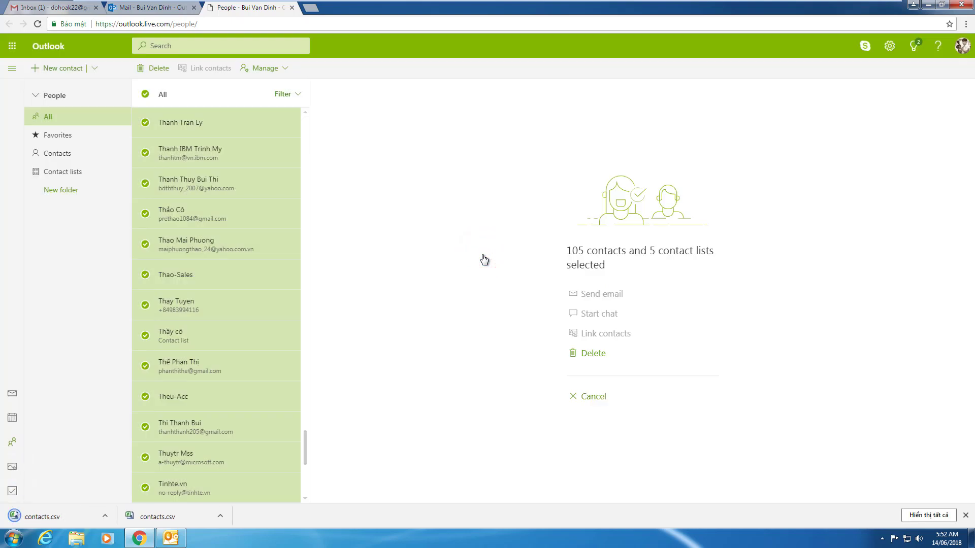
pyautogui.click(105, 516)
# Show contacts.csv in the Downloads folder, widen the Name column, and open it in Excel.
pyautogui.click(126, 481)
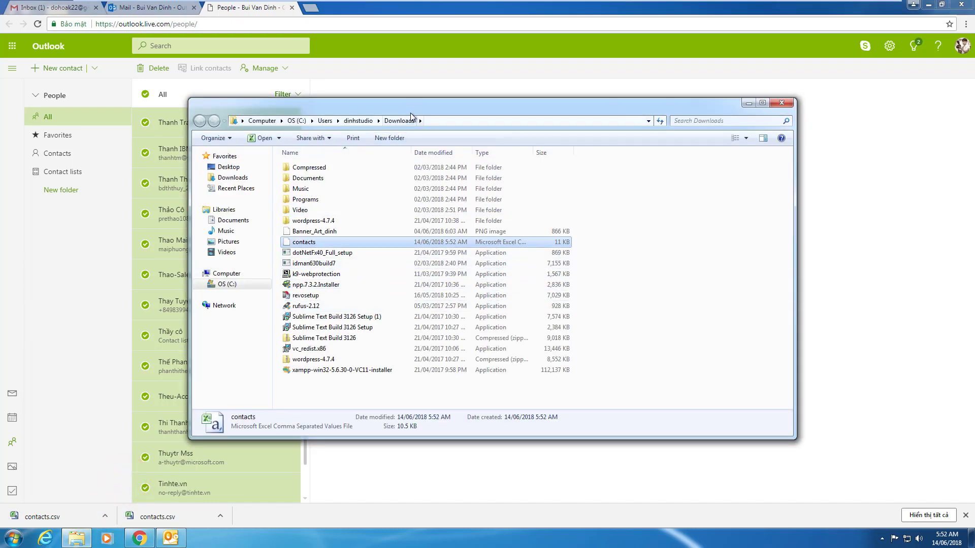
pyautogui.moveTo(410, 111); pyautogui.dragTo(401, 106)
pyautogui.click(616, 279)
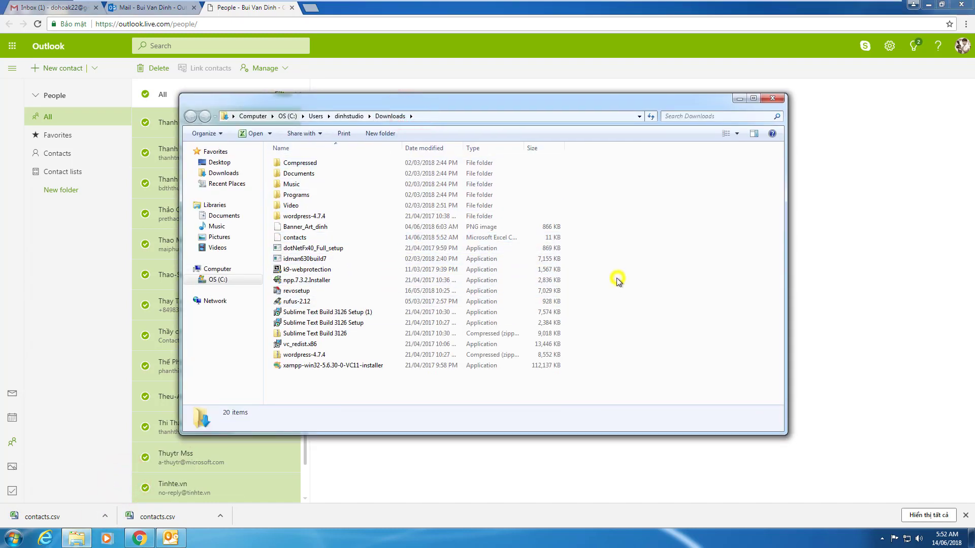
pyautogui.rightClick(617, 278)
pyautogui.click(643, 318)
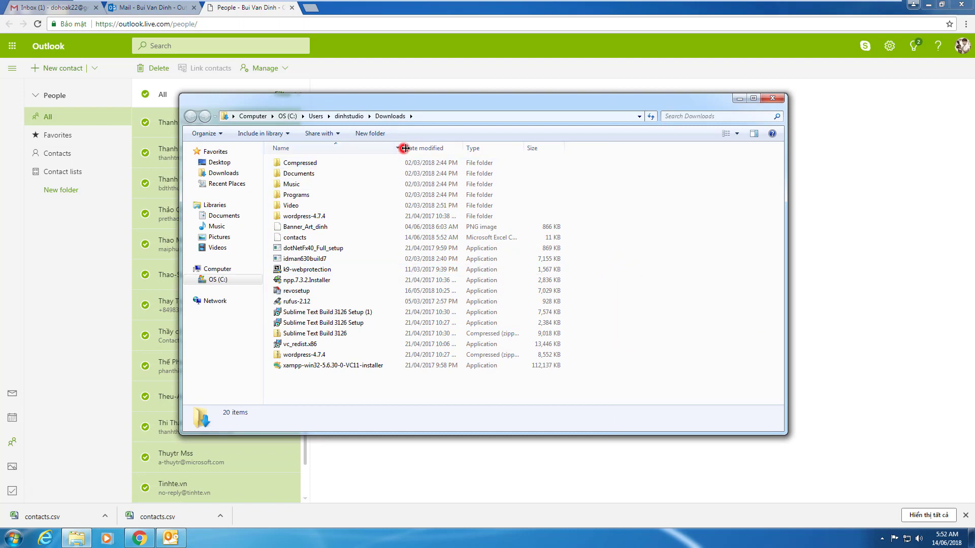
pyautogui.moveTo(404, 148); pyautogui.dragTo(486, 147)
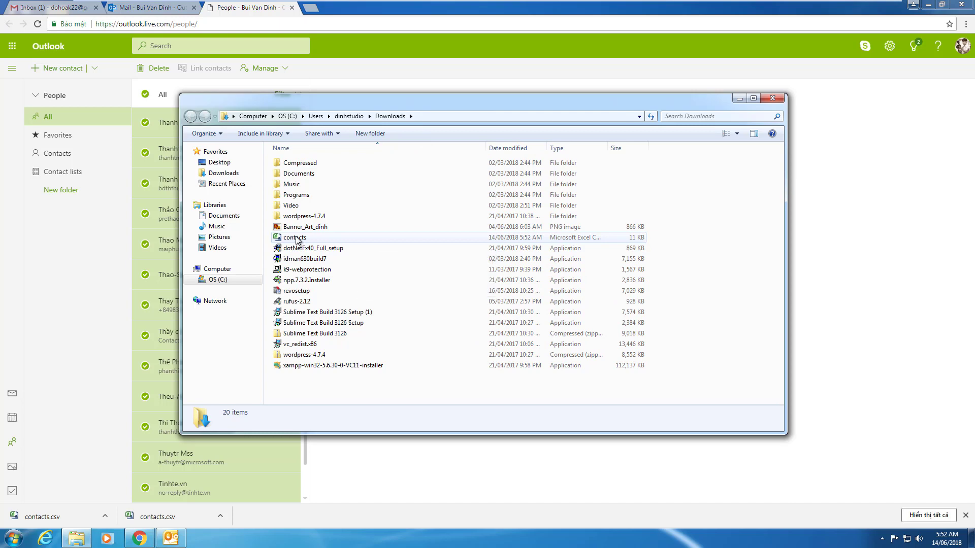
pyautogui.doubleClick(297, 238)
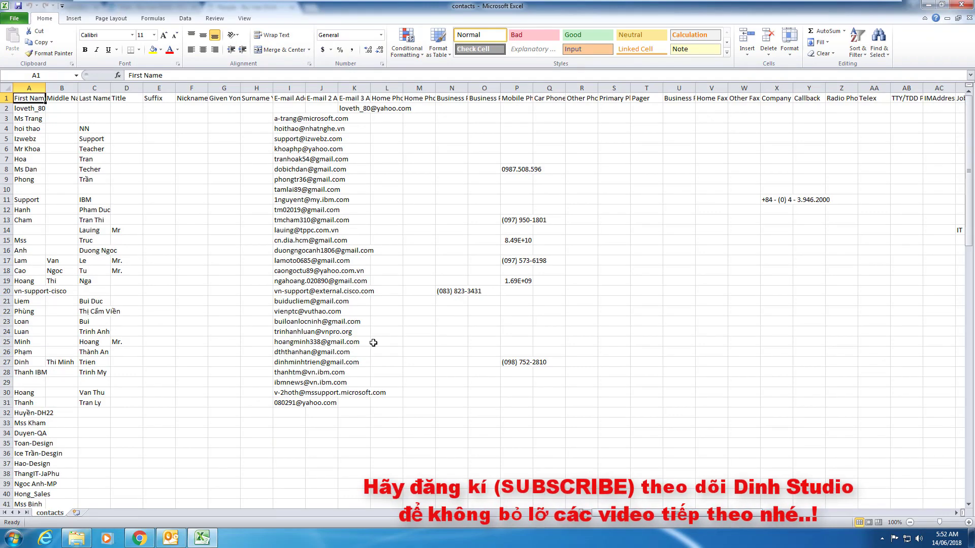
# Scroll through the contacts.csv rows, close Excel, and minimize the Downloads window.
pyautogui.scroll(-16, 375, 342)
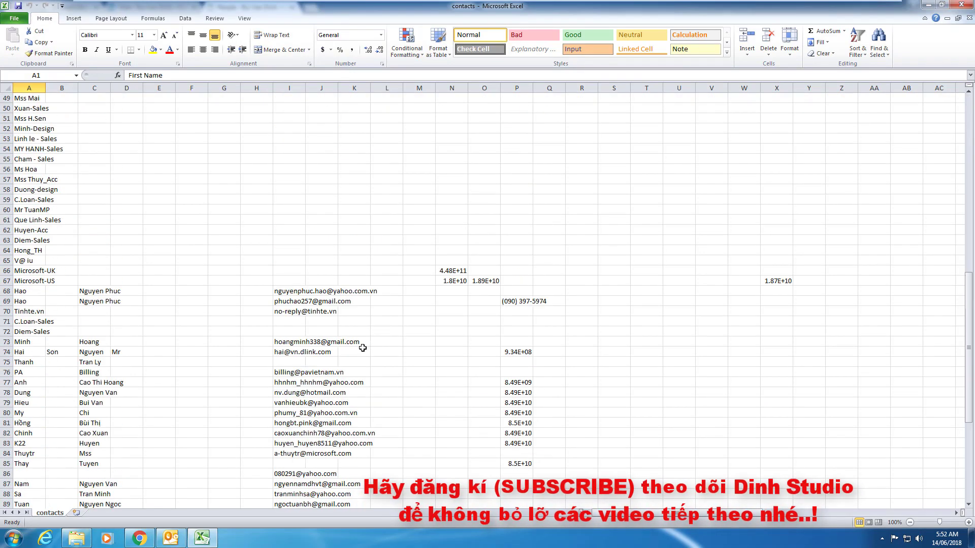
pyautogui.scroll(-13, 362, 348)
pyautogui.scroll(11, 459, 326)
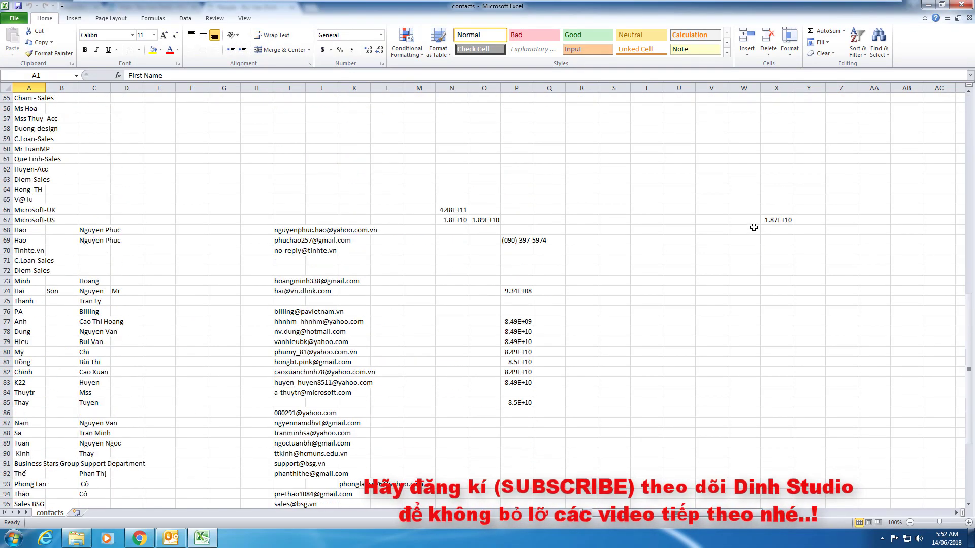
pyautogui.scroll(18, 551, 399)
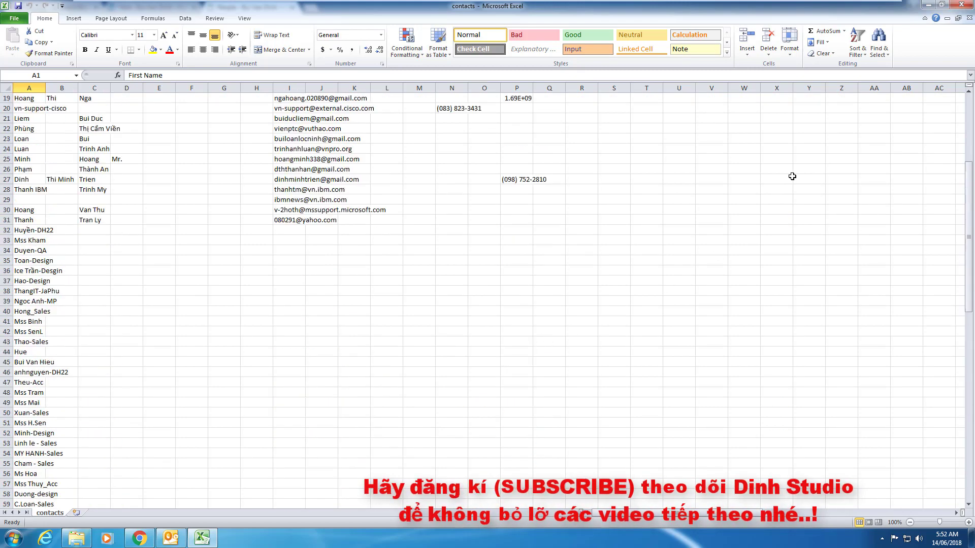
pyautogui.click(961, 5)
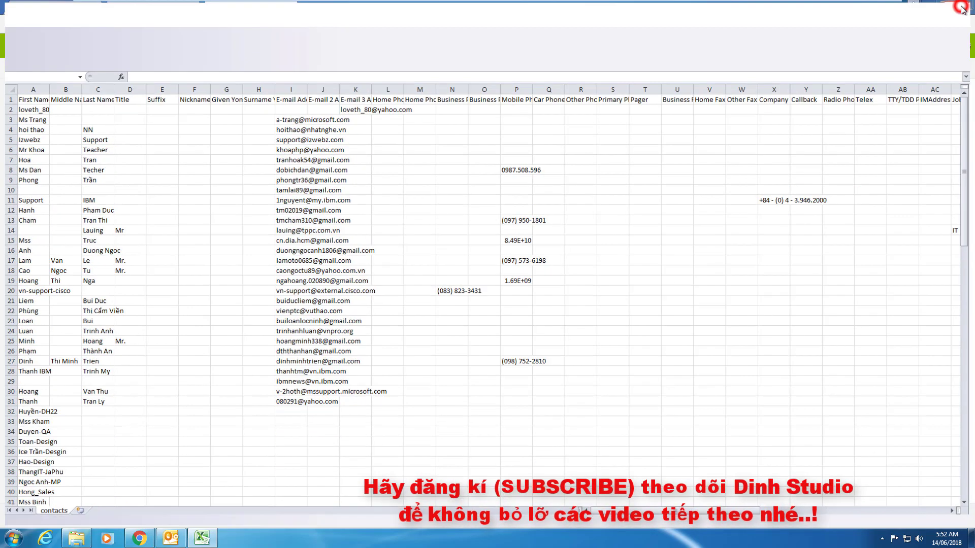
pyautogui.click(739, 98)
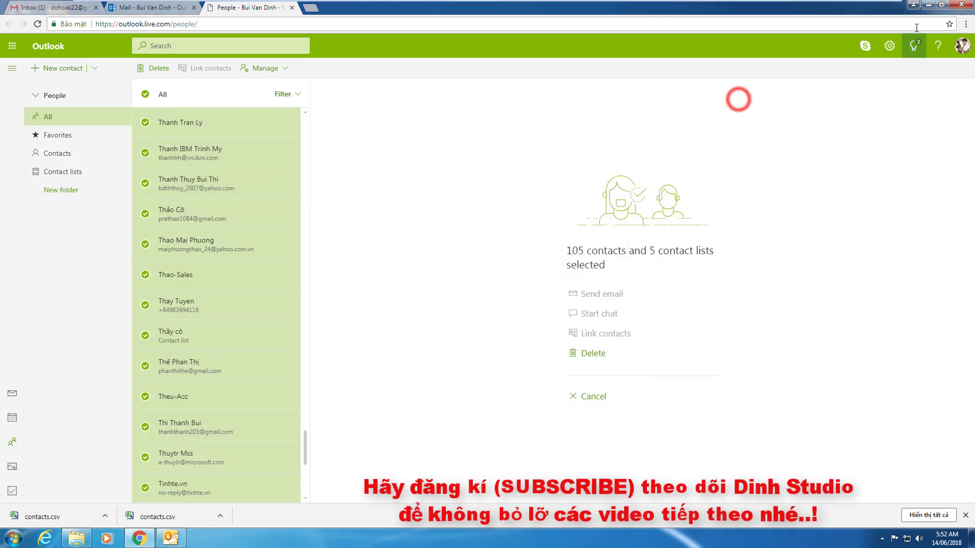
# Minimize Chrome, restore Outlook 2010, and go to File > Open.
pyautogui.click(933, 5)
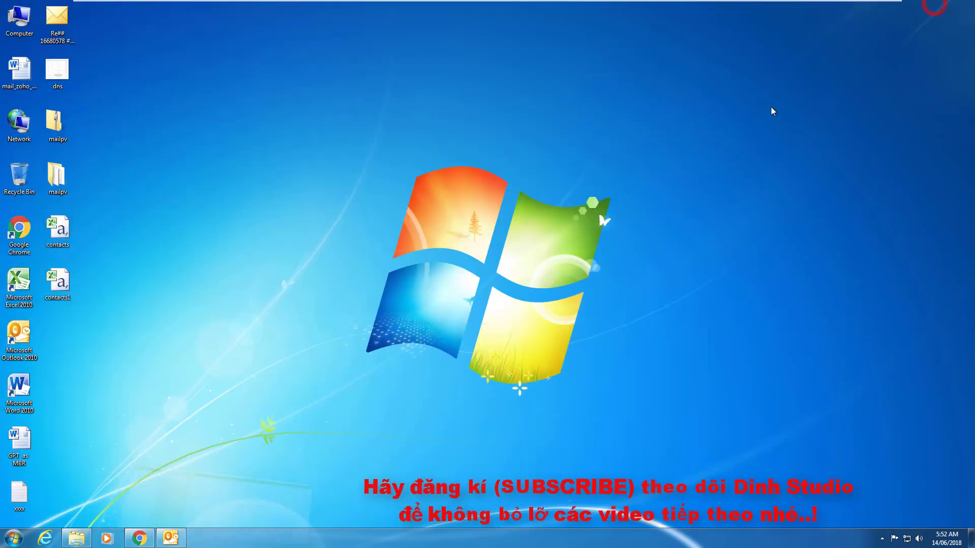
pyautogui.click(162, 533)
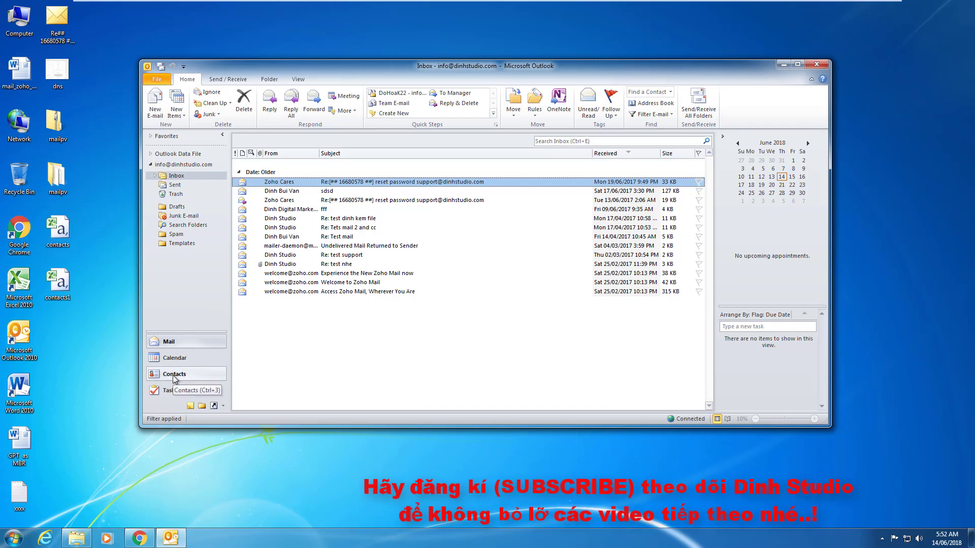
pyautogui.click(157, 79)
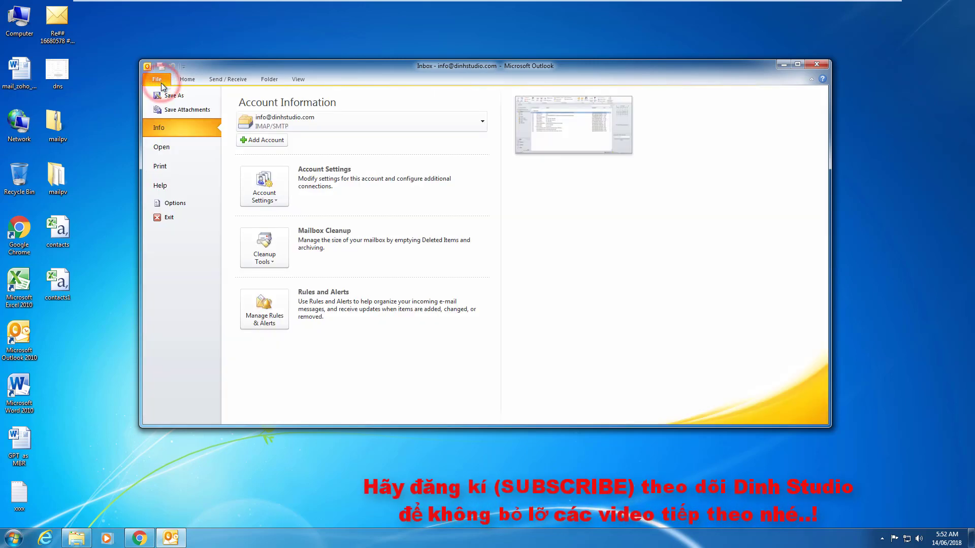
pyautogui.click(166, 148)
# Start a file import as Comma Separated Values (Windows), skipping duplicate items.
pyautogui.click(266, 205)
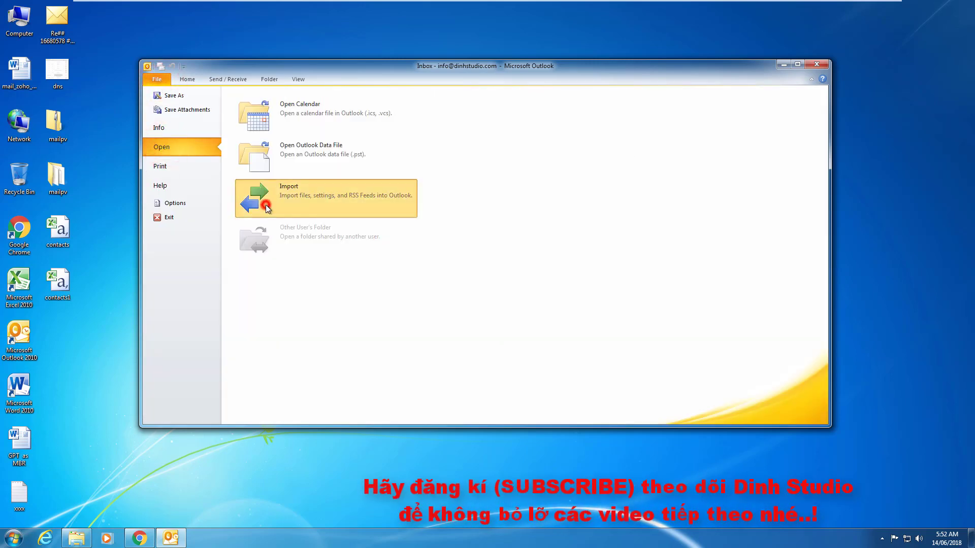
pyautogui.click(528, 315)
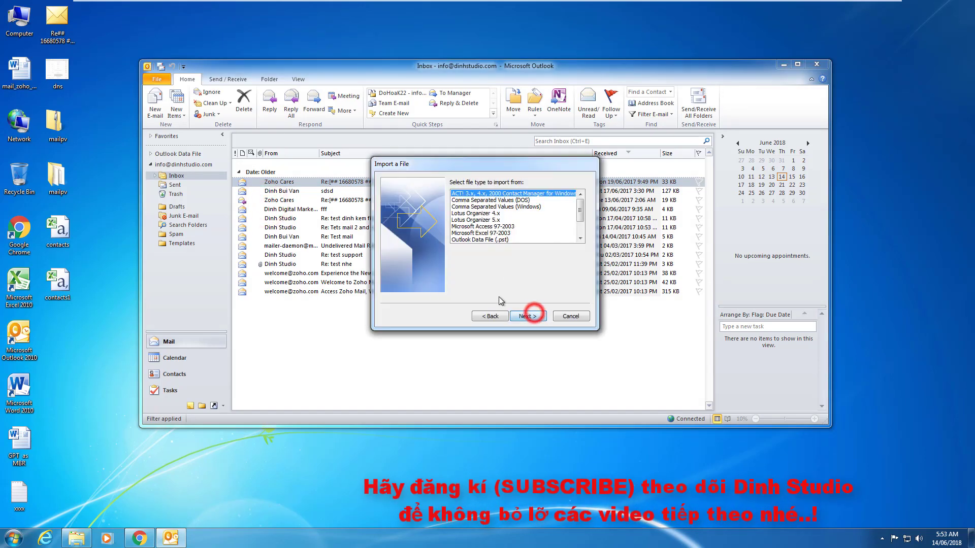
pyautogui.click(513, 207)
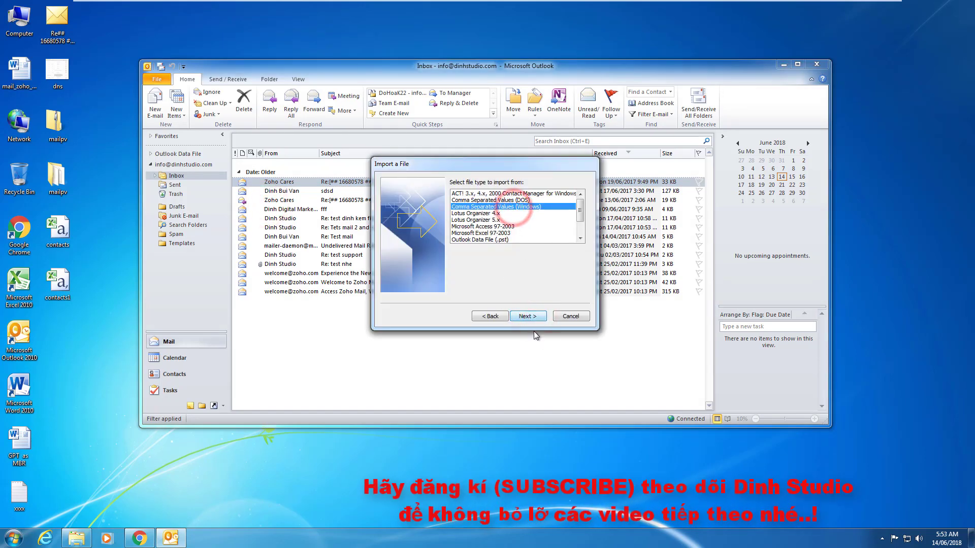
pyautogui.click(528, 316)
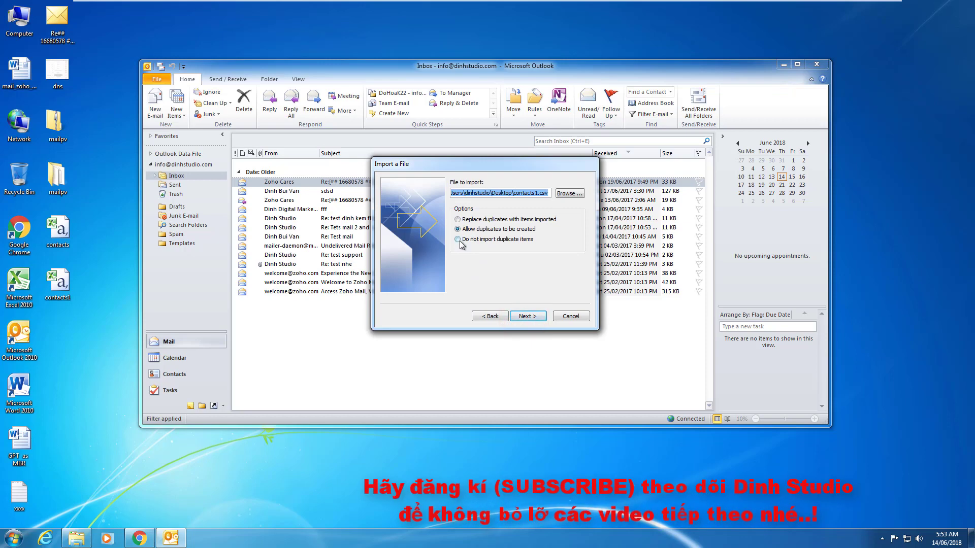
pyautogui.click(460, 240)
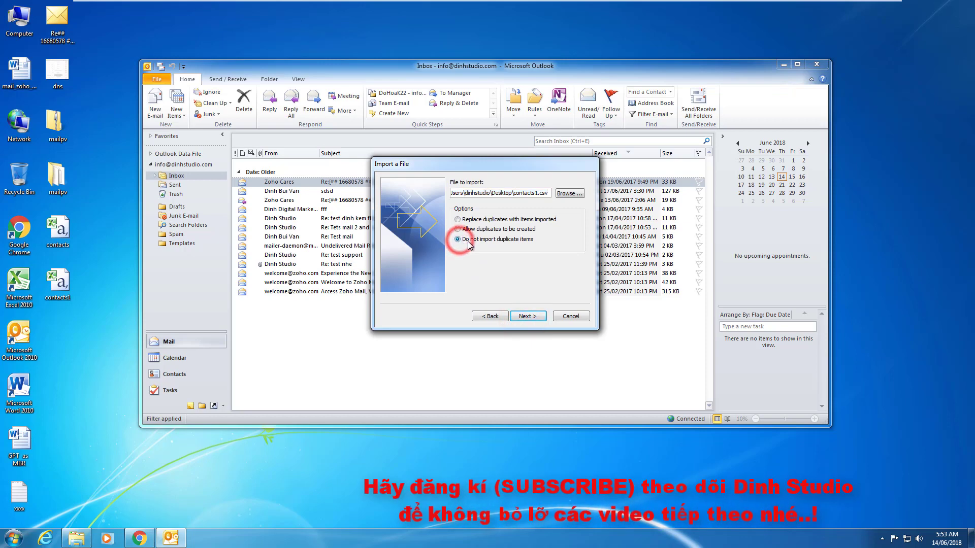
# Pick contacts.csv from Downloads, target the Contacts folder, and finish the import.
pyautogui.click(568, 193)
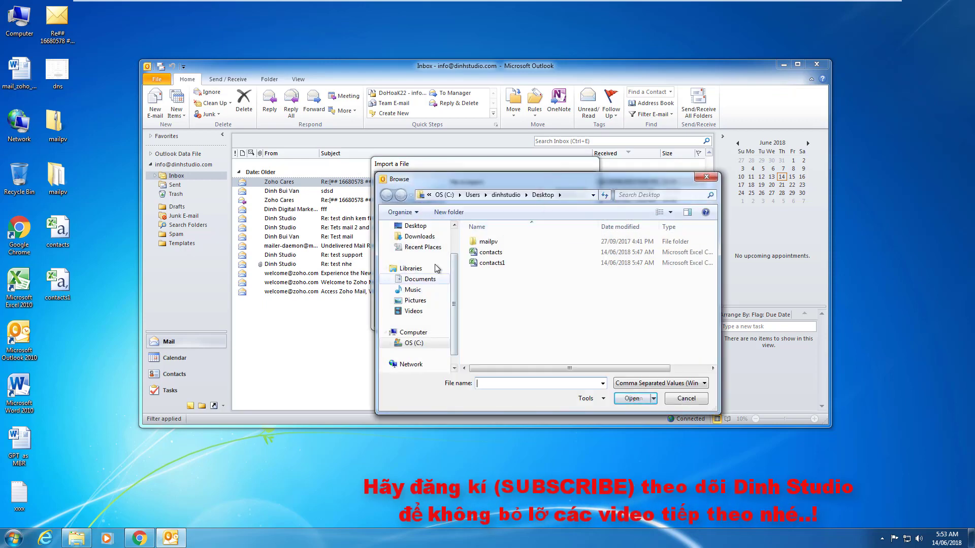
pyautogui.click(426, 237)
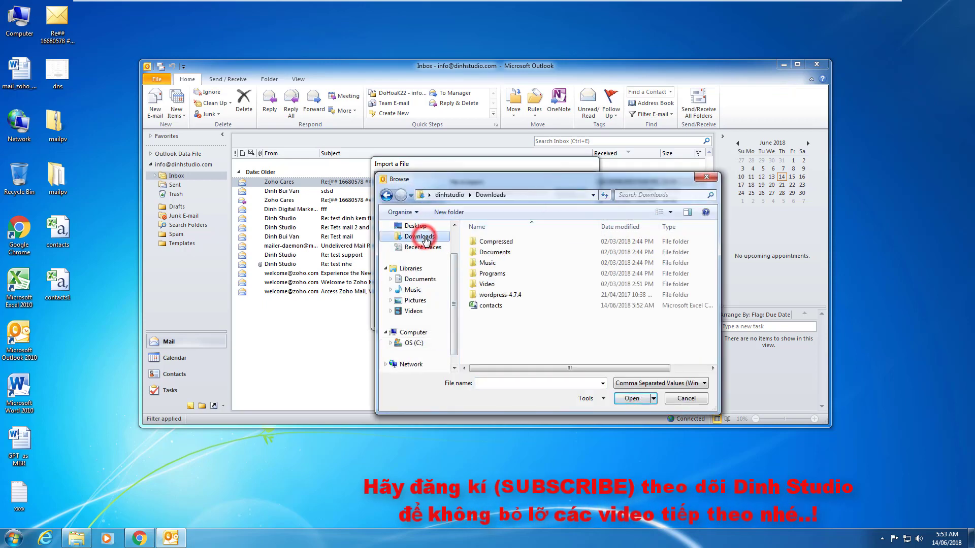
pyautogui.doubleClick(492, 305)
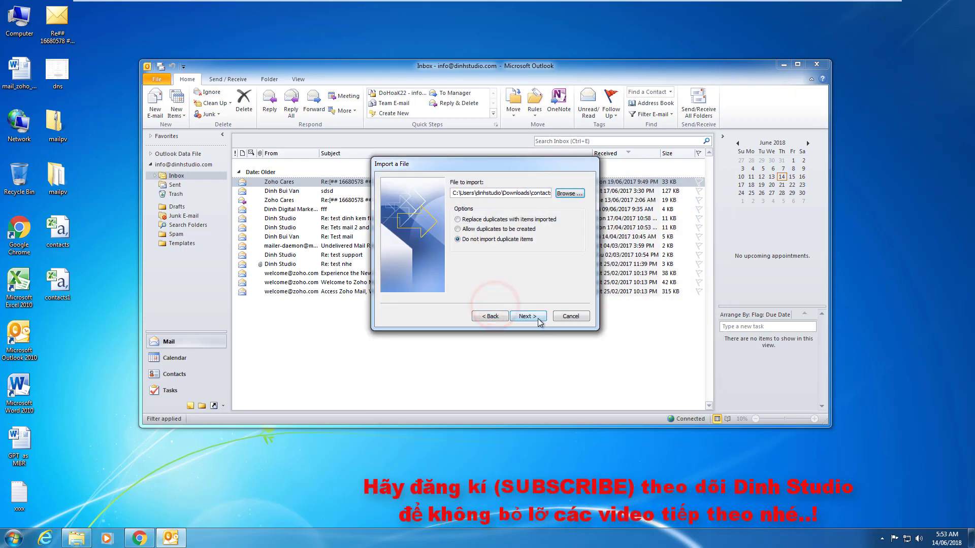
pyautogui.click(530, 316)
pyautogui.click(493, 210)
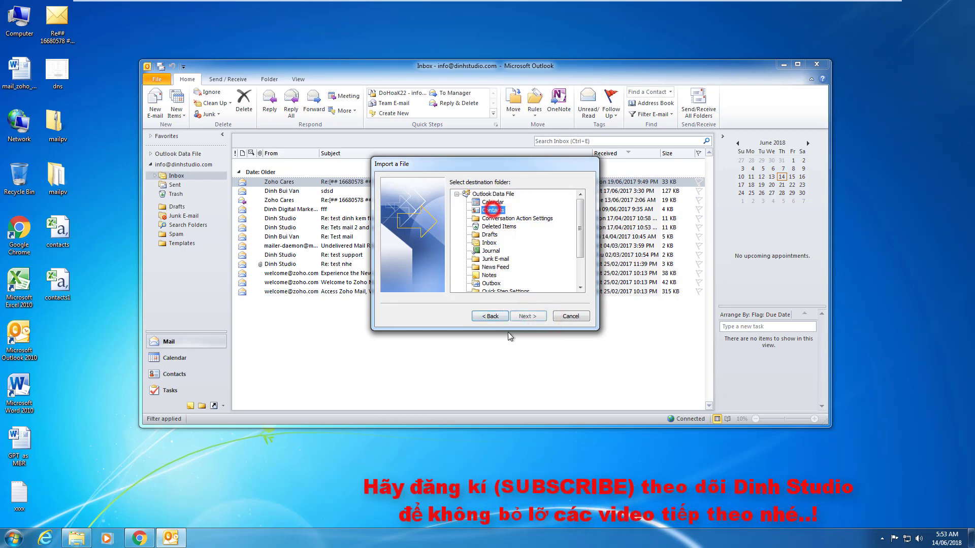
pyautogui.click(527, 316)
pyautogui.click(527, 316)
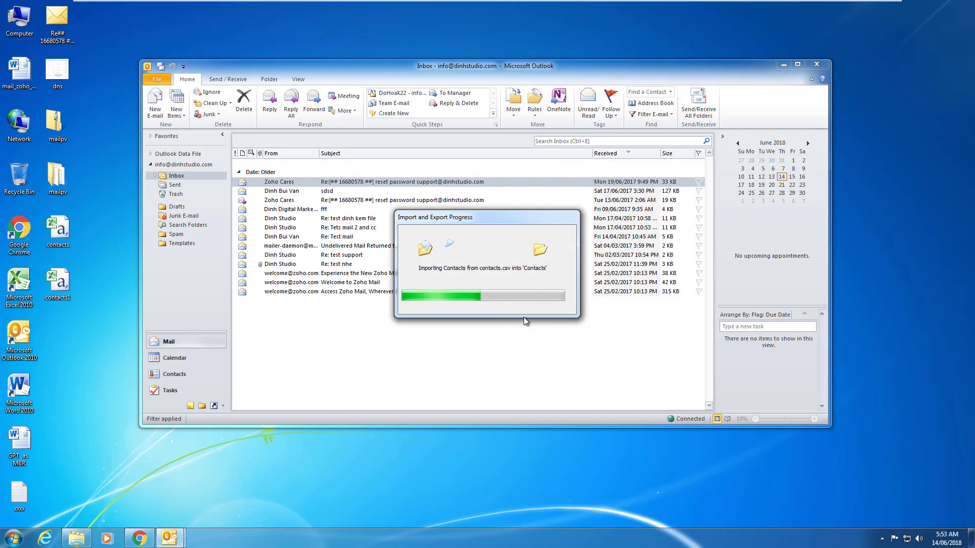
# Open the Contacts folder and browse the imported contacts in list and Card views.
pyautogui.click(188, 375)
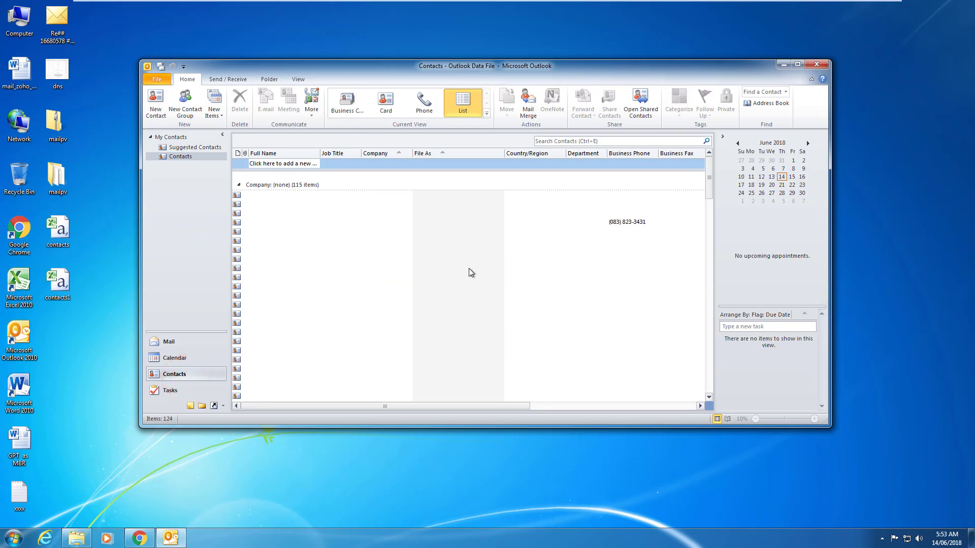
pyautogui.scroll(-20, 429, 302)
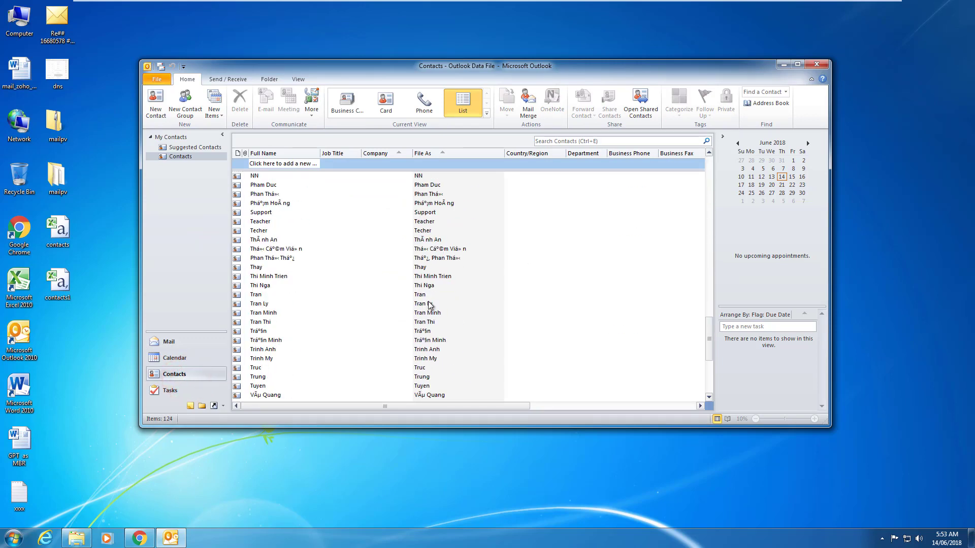
pyautogui.scroll(-5, 429, 304)
pyautogui.scroll(15, 427, 302)
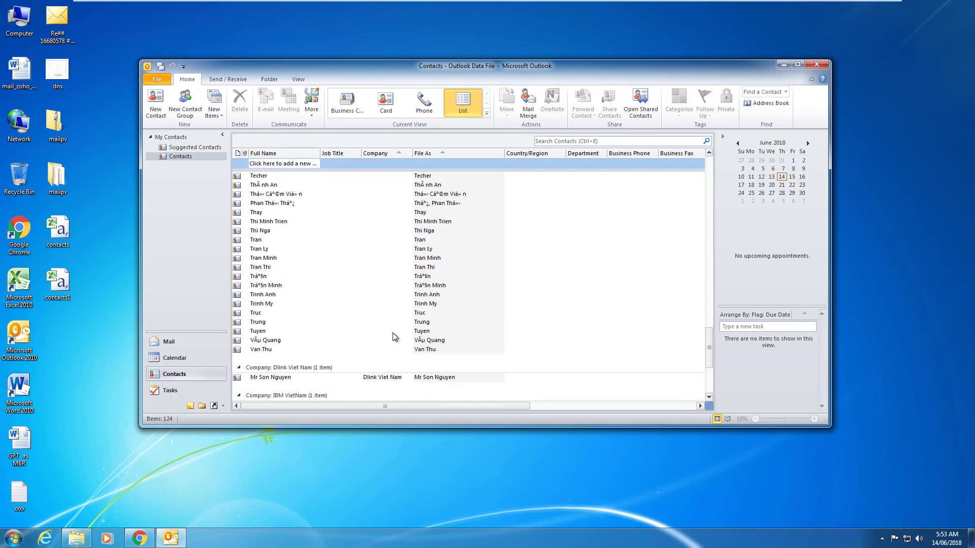
pyautogui.scroll(5, 392, 333)
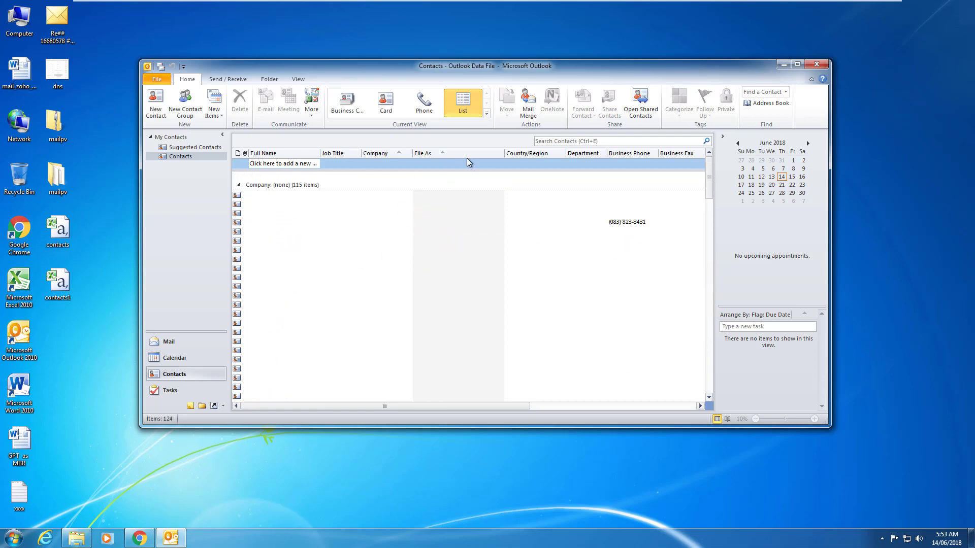
pyautogui.click(389, 113)
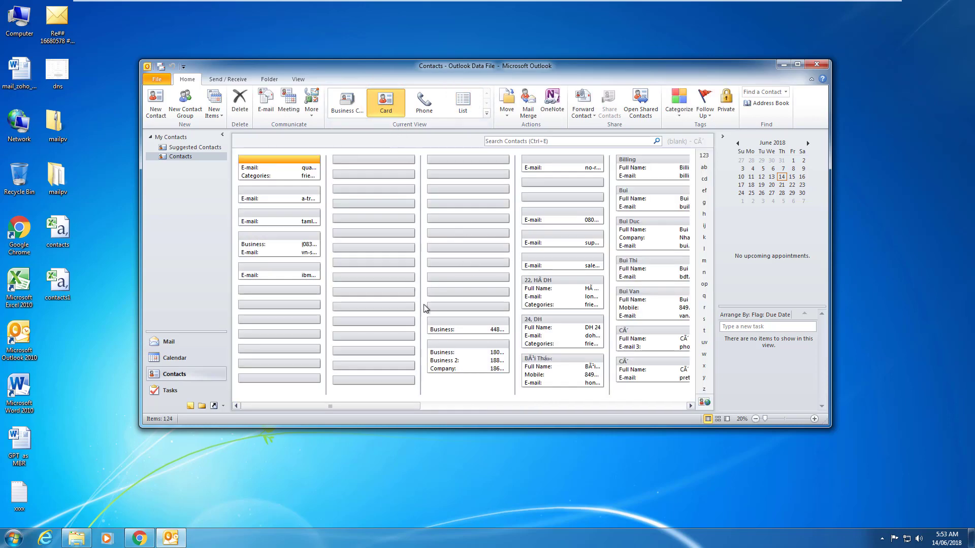
pyautogui.scroll(-15, 425, 308)
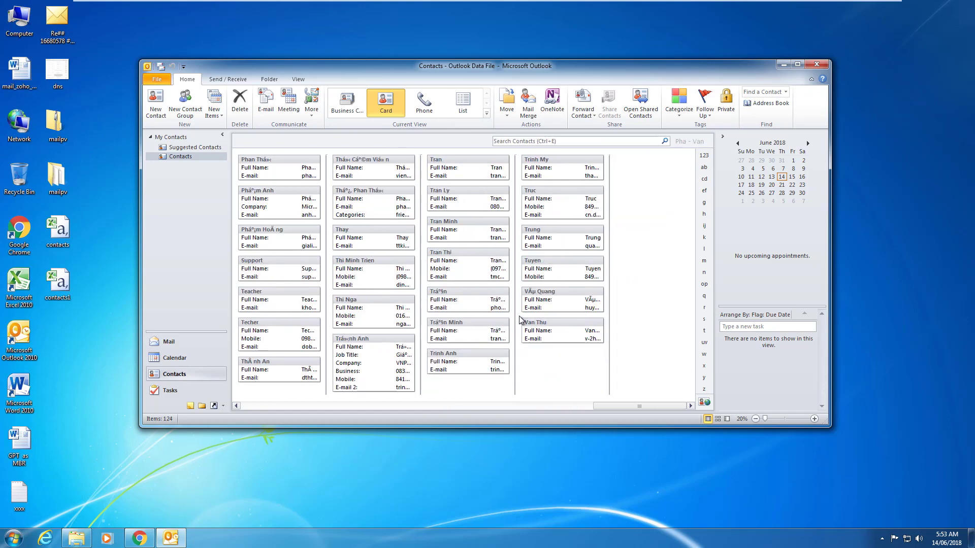
pyautogui.scroll(15, 520, 320)
# Browse the contacts in Business Card view, jump back to the start, then close Outlook.
pyautogui.click(350, 107)
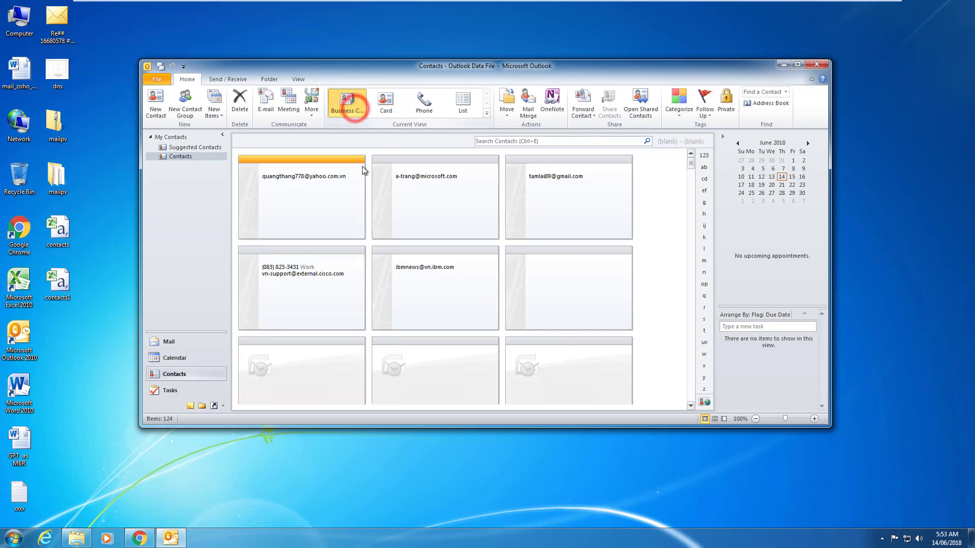
pyautogui.scroll(-5, 463, 277)
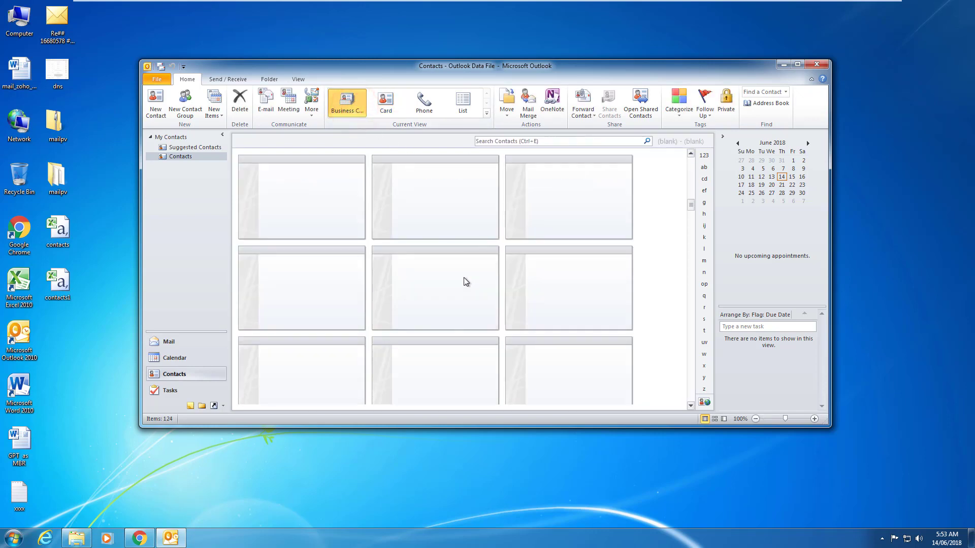
pyautogui.scroll(-5, 463, 277)
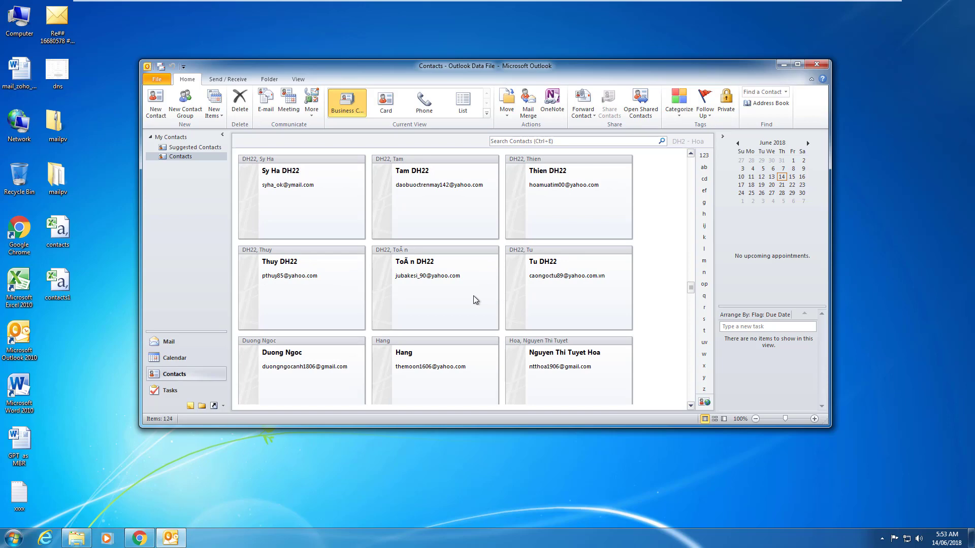
pyautogui.scroll(-3, 473, 296)
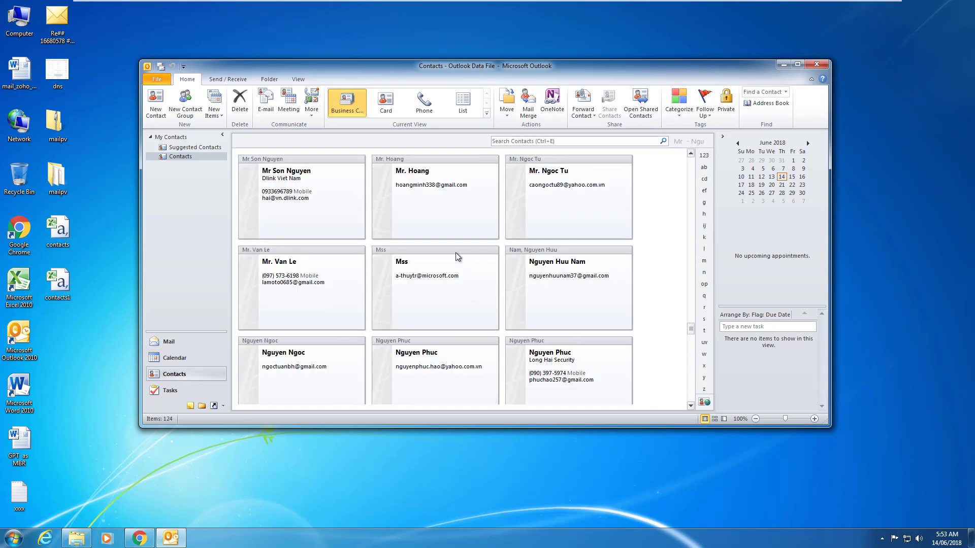
pyautogui.scroll(-3, 457, 240)
pyautogui.scroll(3, 456, 235)
pyautogui.click(699, 157)
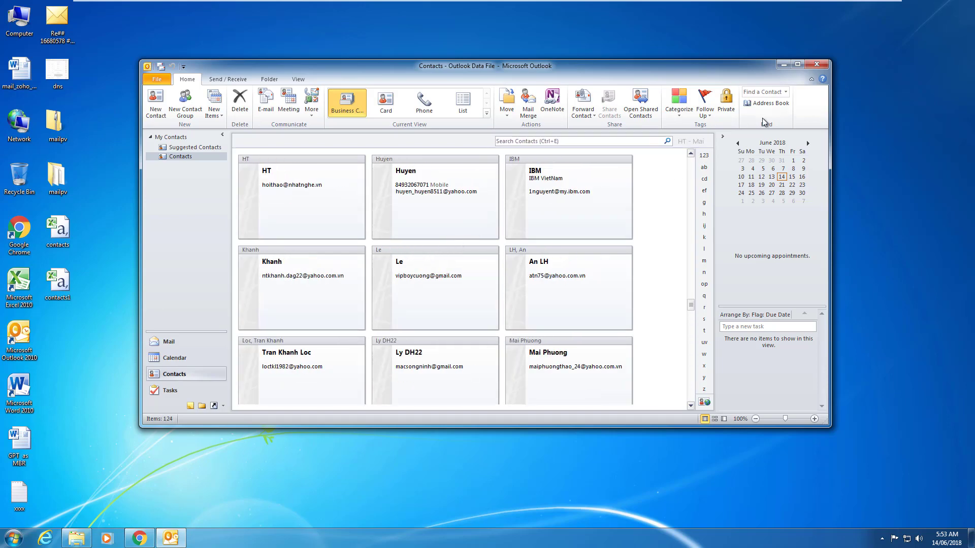
pyautogui.click(818, 65)
# Cut contacts1 and create a new desktop folder named Contact.
pyautogui.click(55, 272)
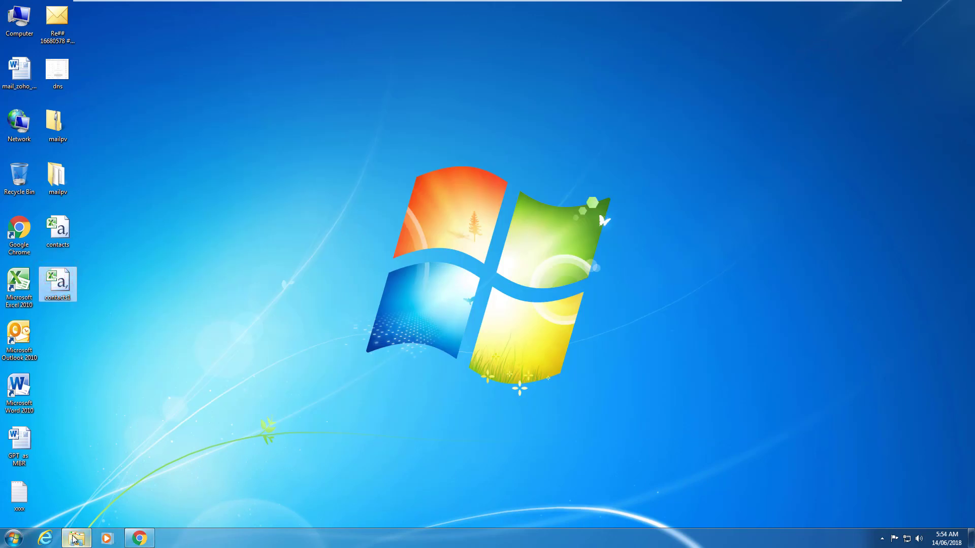
pyautogui.rightClick(59, 284)
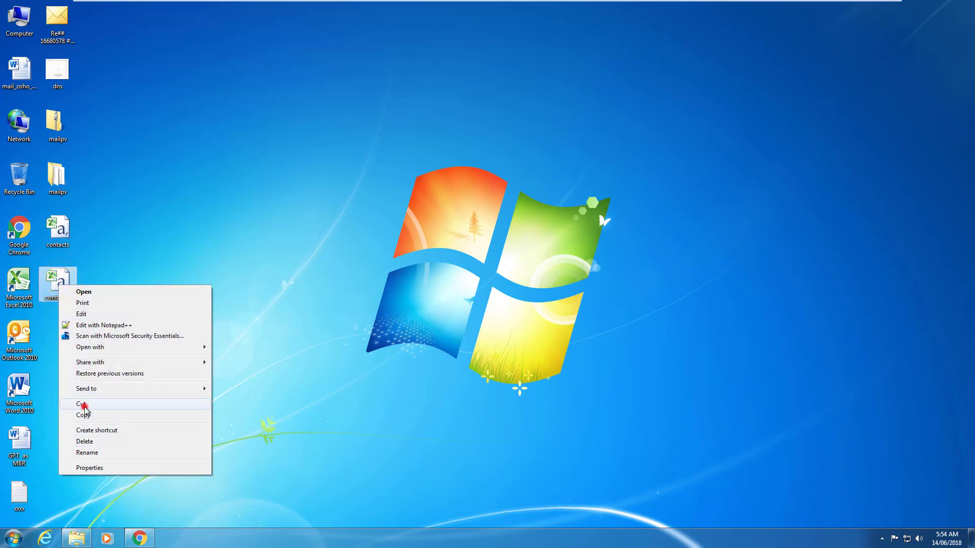
pyautogui.click(84, 406)
pyautogui.rightClick(191, 278)
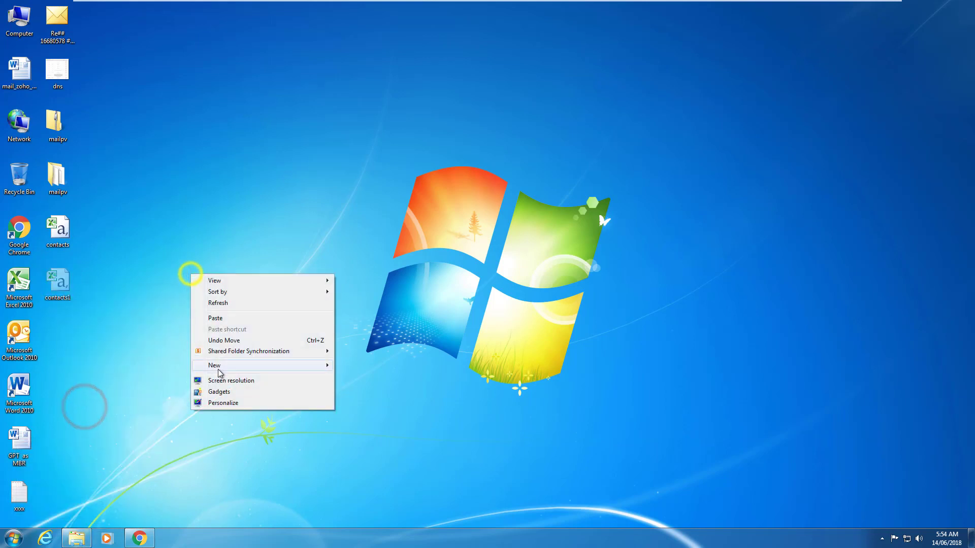
pyautogui.moveTo(327, 370)
pyautogui.click(357, 366)
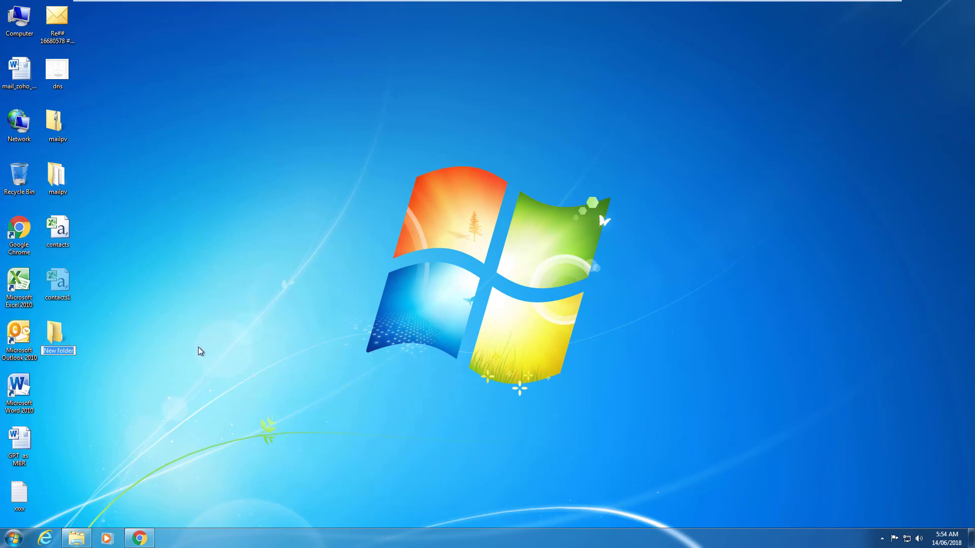
pyautogui.write('CONTAC')
pyautogui.press('BackSpace')
pyautogui.press('BackSpace')
pyautogui.press('BackSpace')
pyautogui.press('BackSpace')
pyautogui.press('BackSpace')
pyautogui.write('ontac')
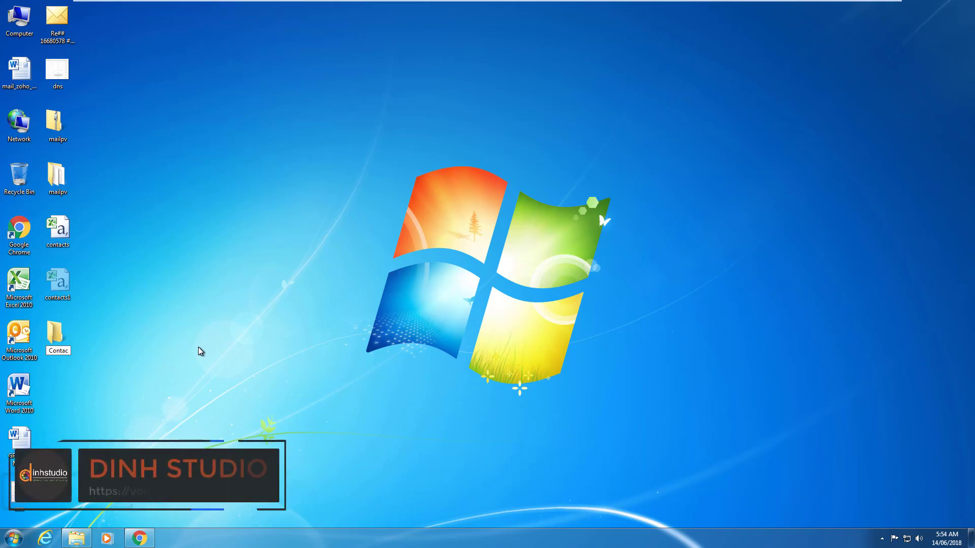
pyautogui.press('Return')
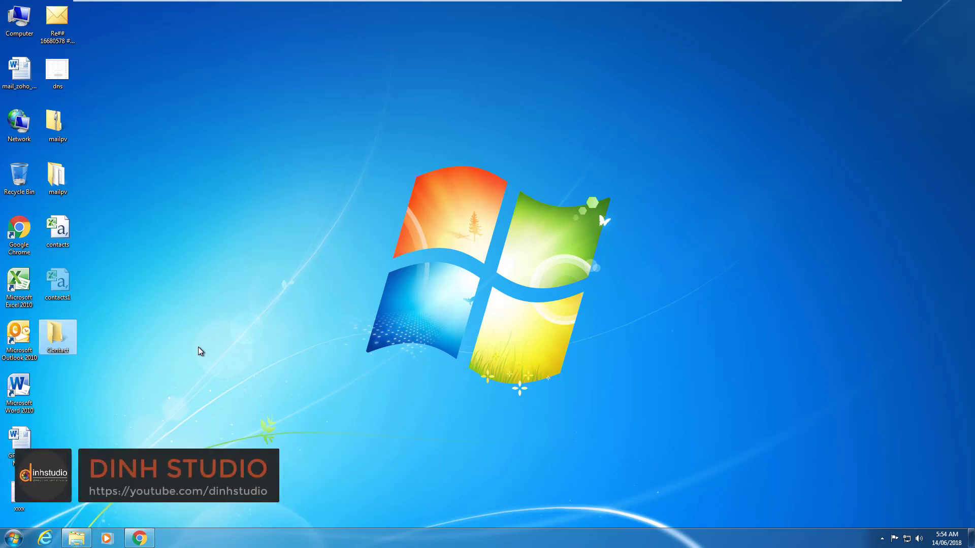
# Paste contacts1 into the Contact folder.
pyautogui.doubleClick(57, 333)
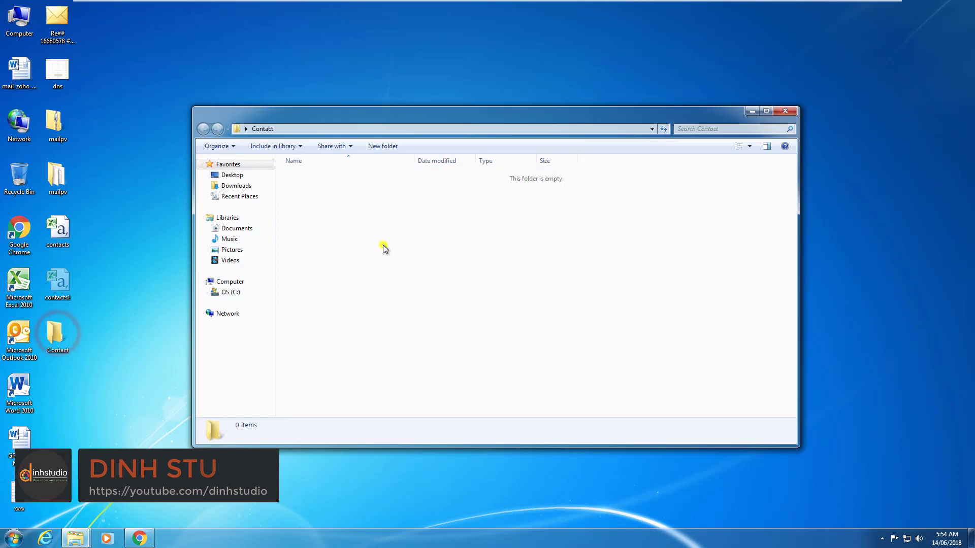
pyautogui.rightClick(383, 245)
pyautogui.click(407, 315)
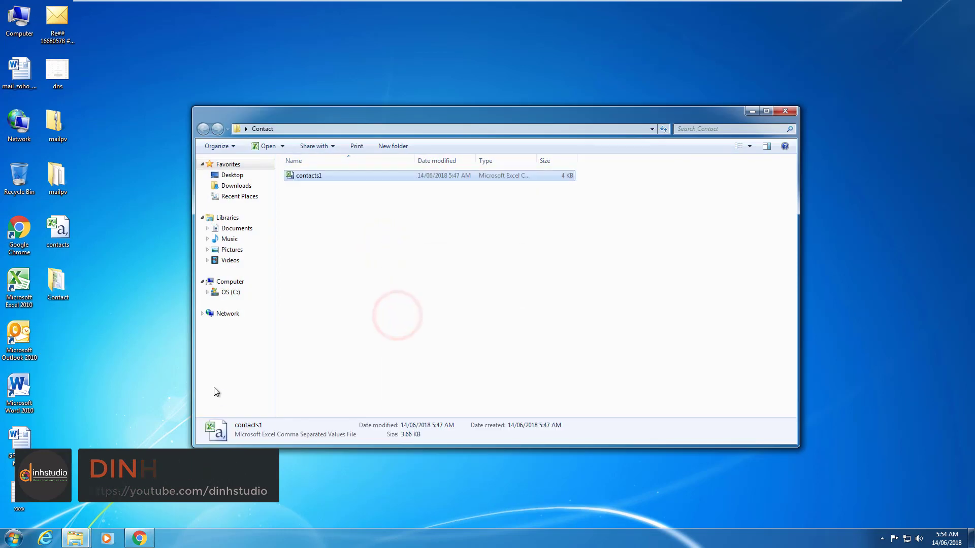
# Cut the contacts file from Downloads, close Downloads, and prepare to paste into Contact.
pyautogui.moveTo(75, 538)
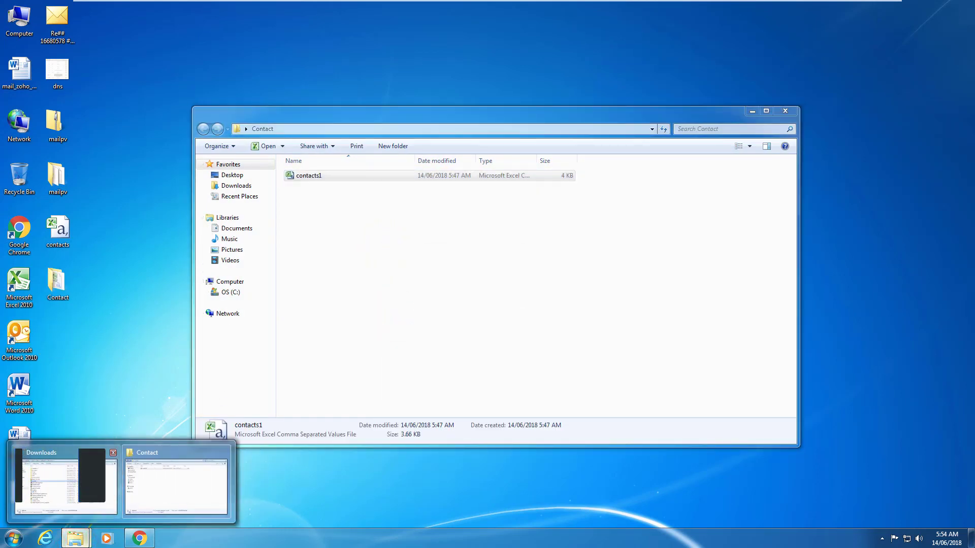
pyautogui.click(93, 492)
pyautogui.rightClick(299, 237)
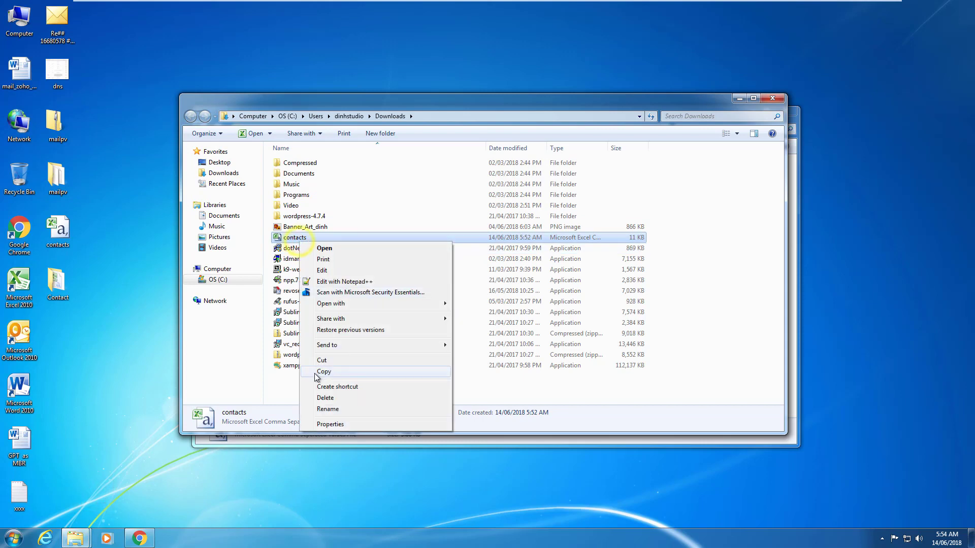
pyautogui.click(321, 361)
pyautogui.click(772, 98)
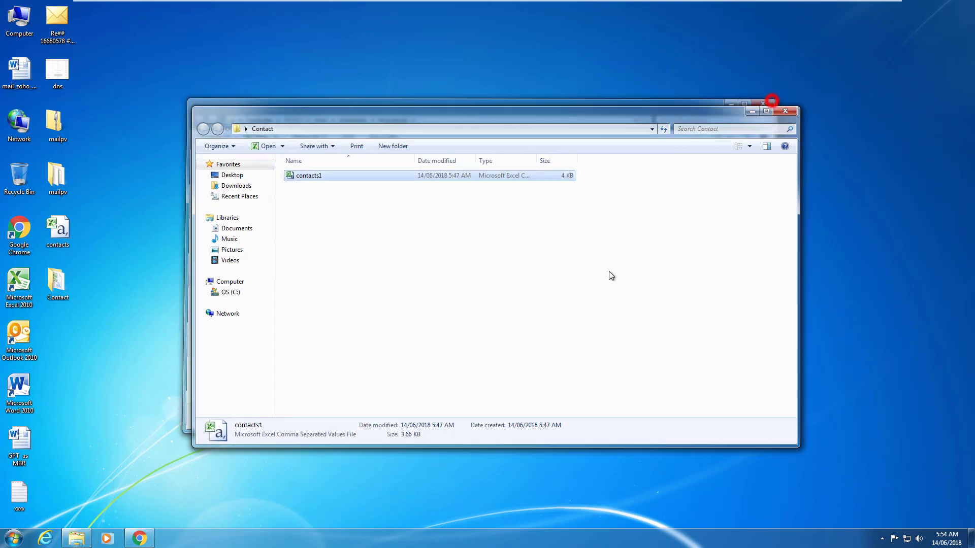
pyautogui.click(417, 303)
pyautogui.rightClick(373, 259)
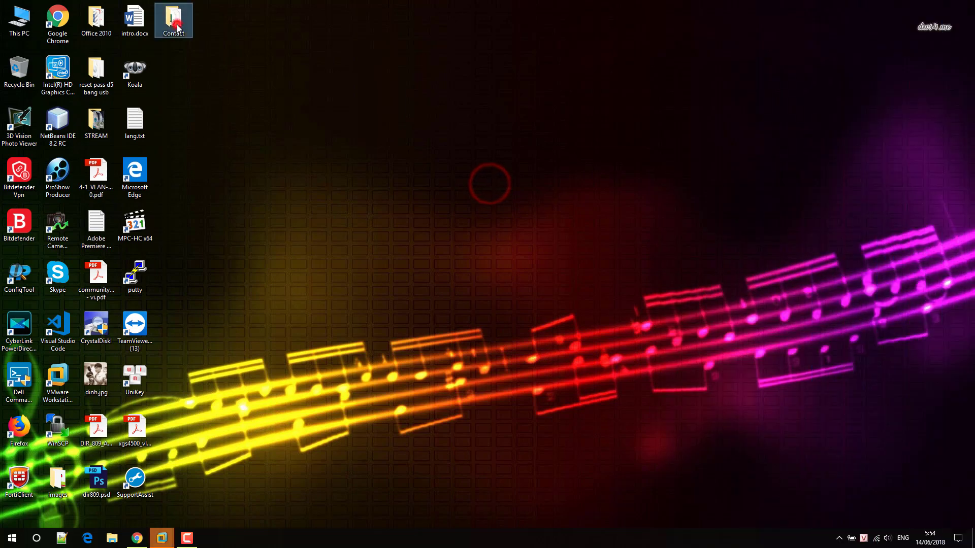
# Show the Contact folder with both CSV files, then scroll the Start menu to Outlook 2016.
pyautogui.doubleClick(177, 27)
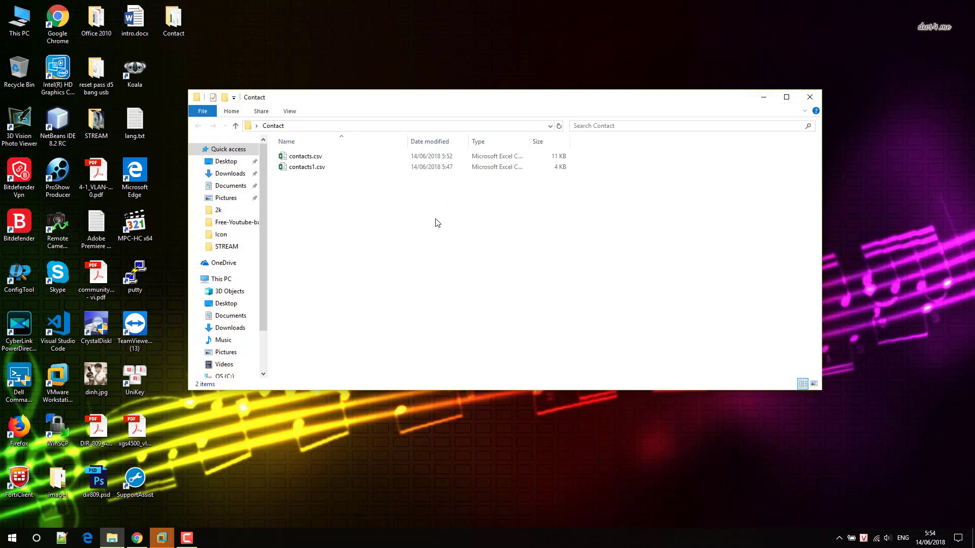
pyautogui.moveTo(409, 97); pyautogui.dragTo(412, 77)
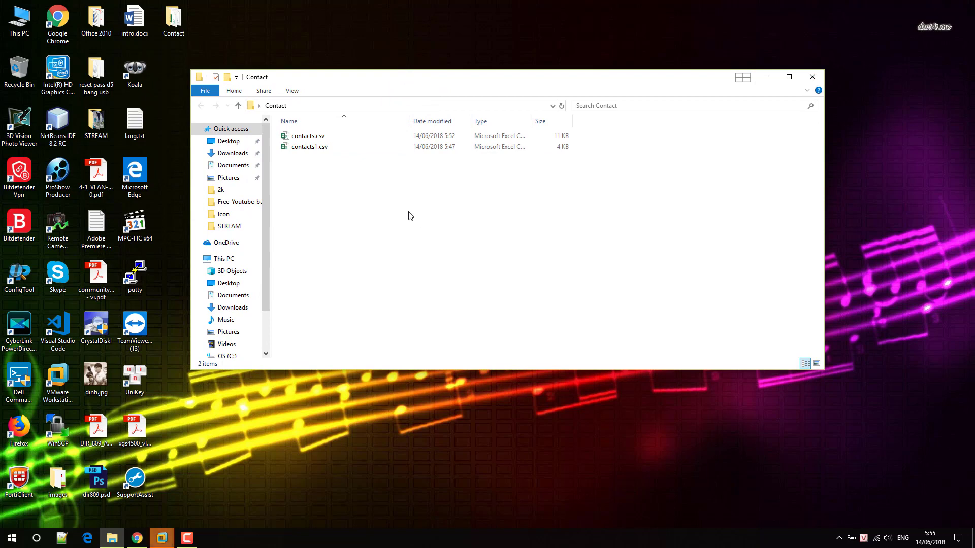
pyautogui.click(12, 537)
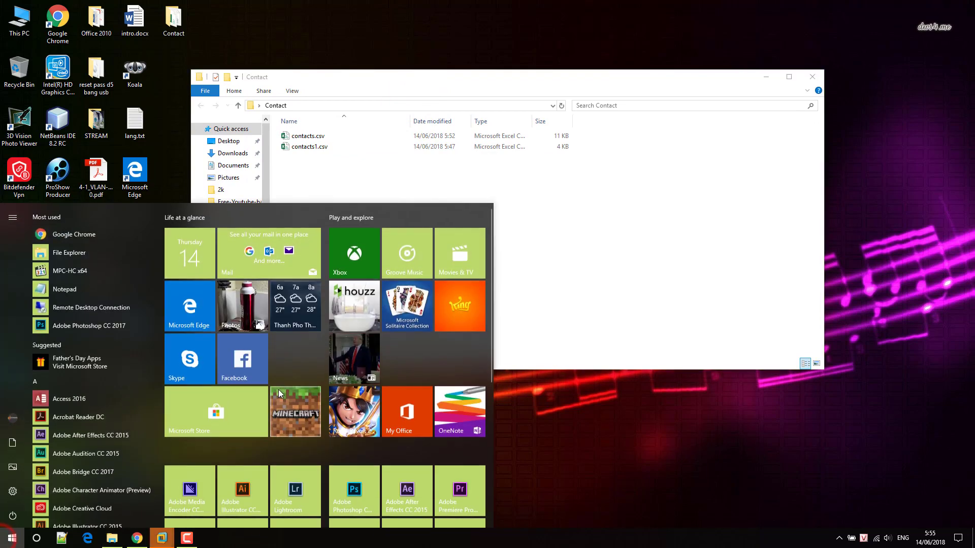
pyautogui.scroll(-5, 284, 383)
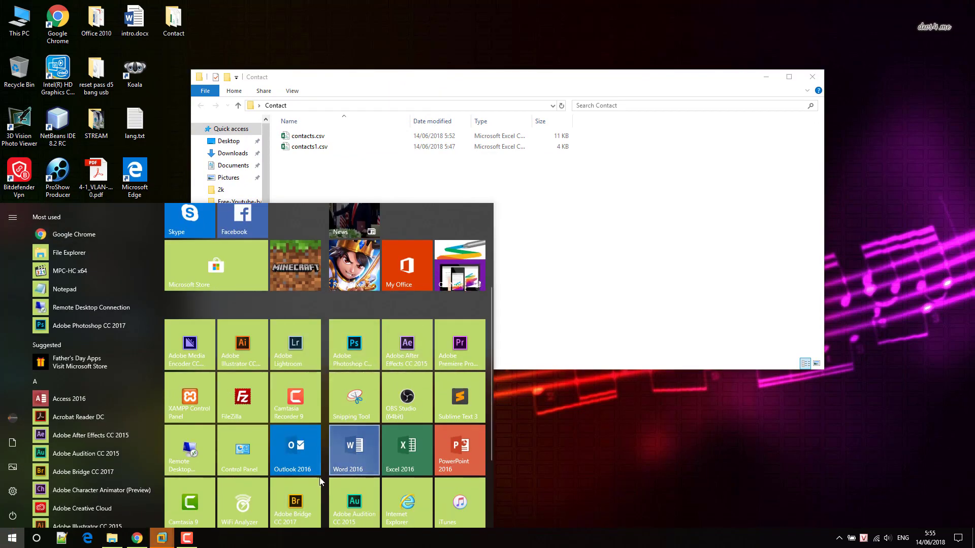
# Launch Outlook 2016, view the second account's empty People list, then open the File tab.
pyautogui.click(302, 473)
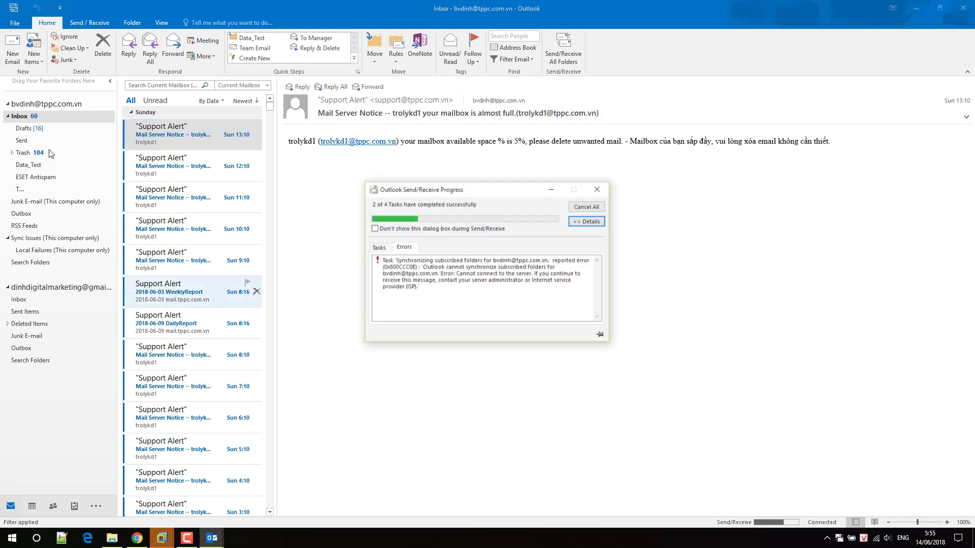
pyautogui.click(8, 104)
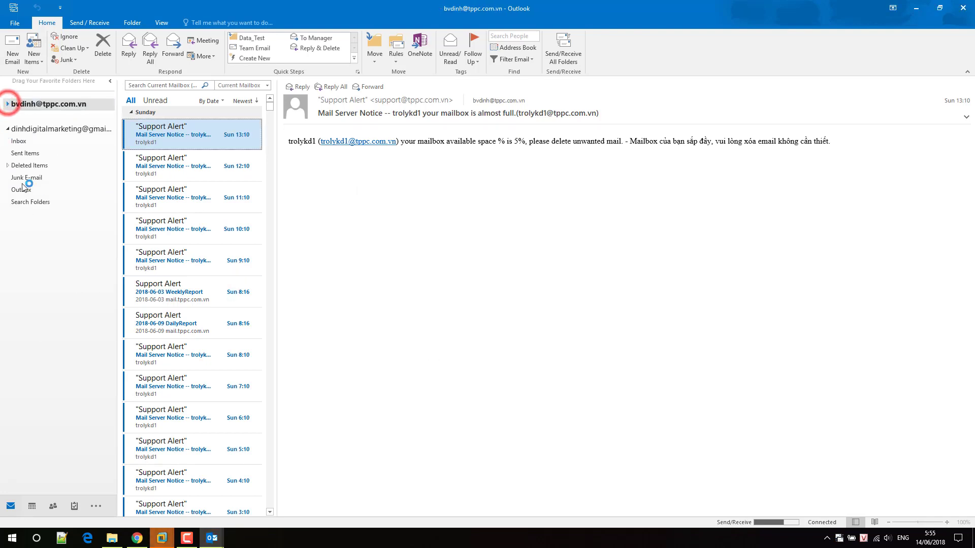
pyautogui.click(34, 130)
pyautogui.click(28, 140)
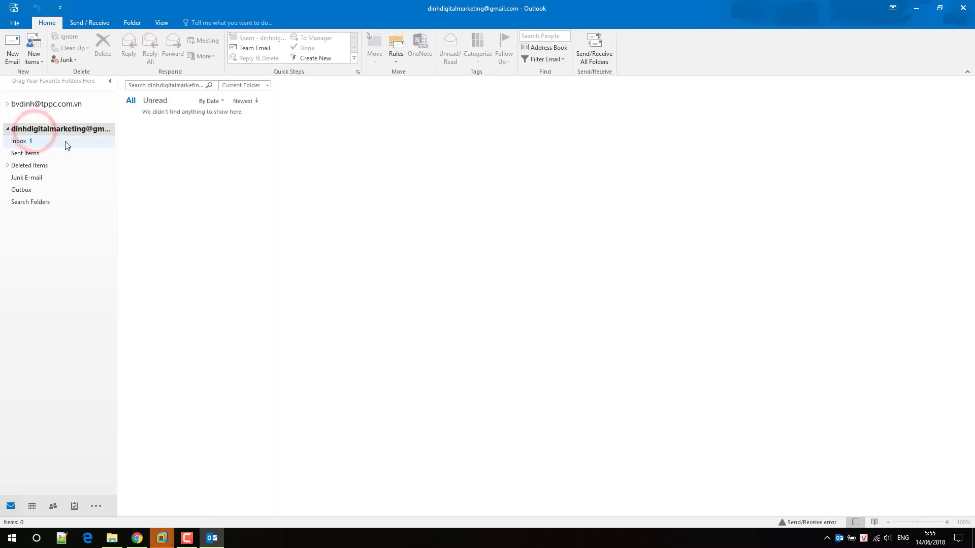
pyautogui.click(53, 507)
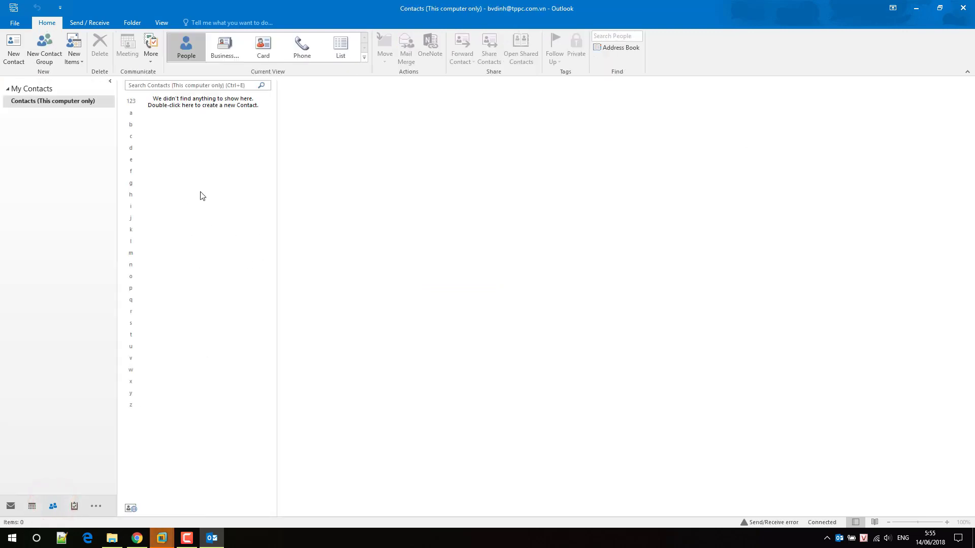
pyautogui.click(14, 22)
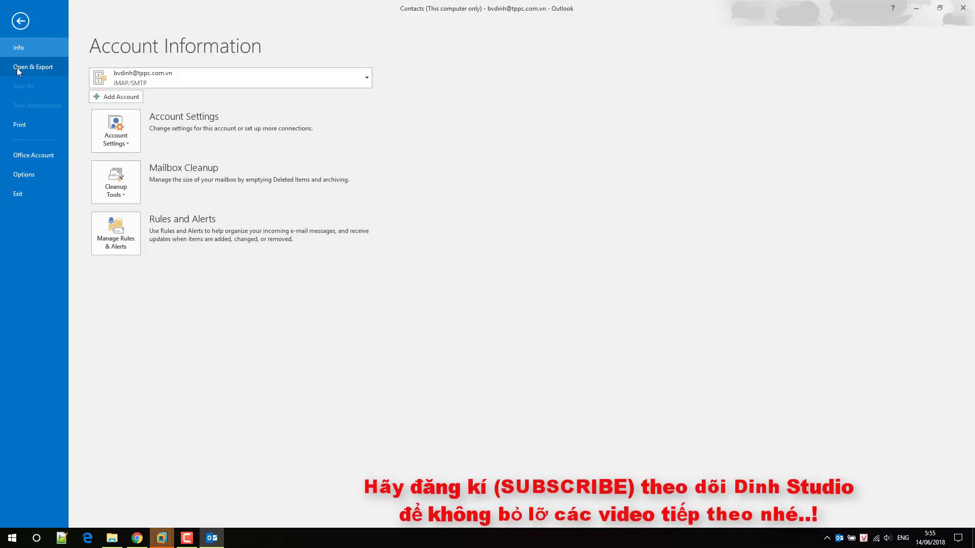
# Open Outlook Options from the Open & Export backstage page.
pyautogui.click(17, 68)
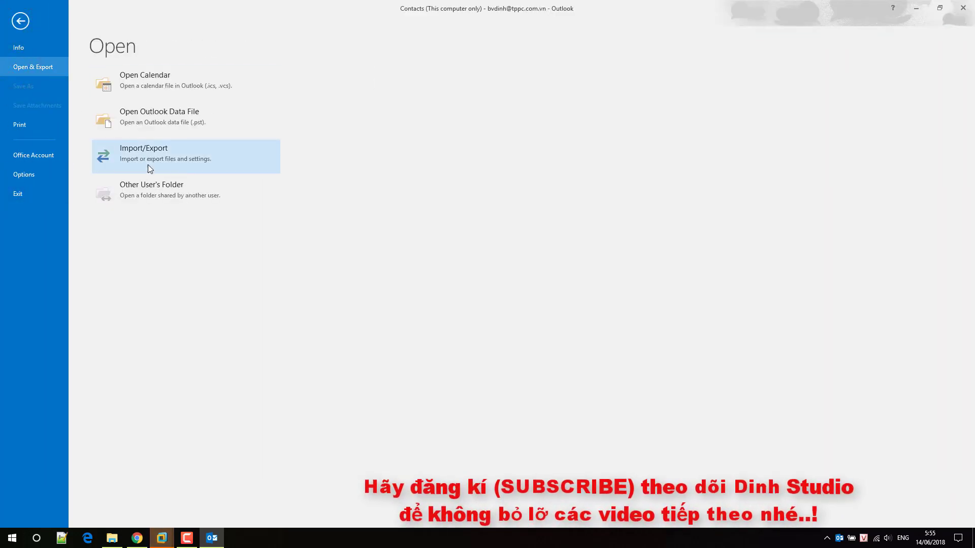
pyautogui.click(38, 173)
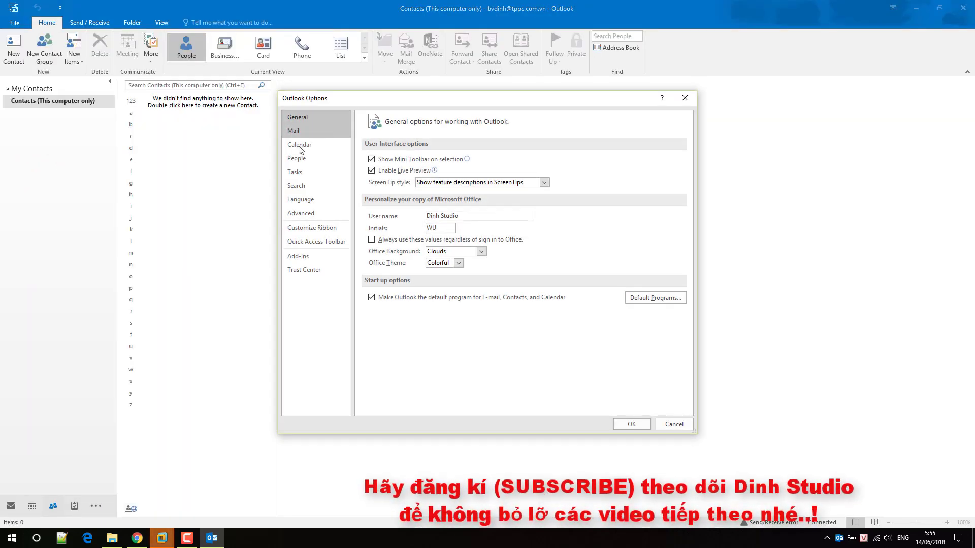
# Start the Import/Export wizard from Advanced settings, importing a Comma Separated Values file.
pyautogui.click(301, 213)
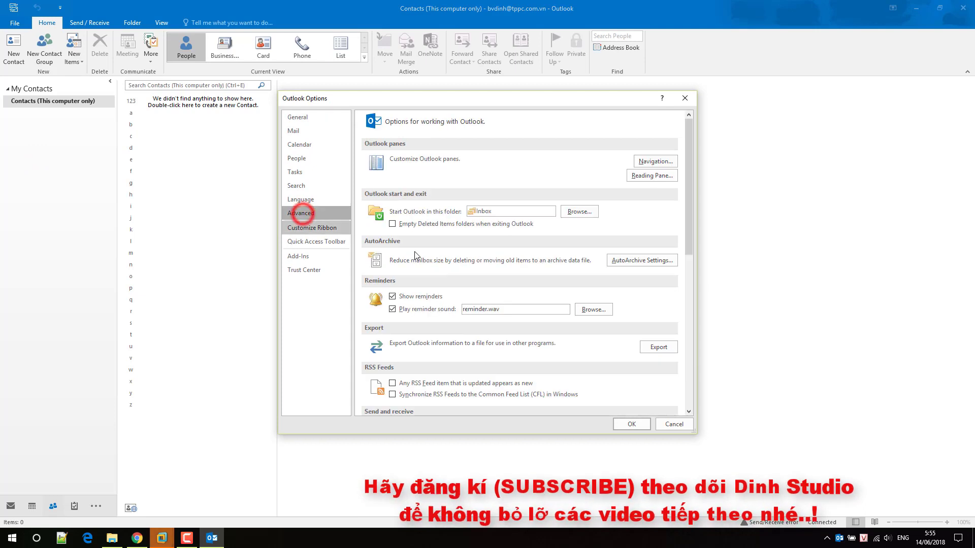
pyautogui.click(656, 350)
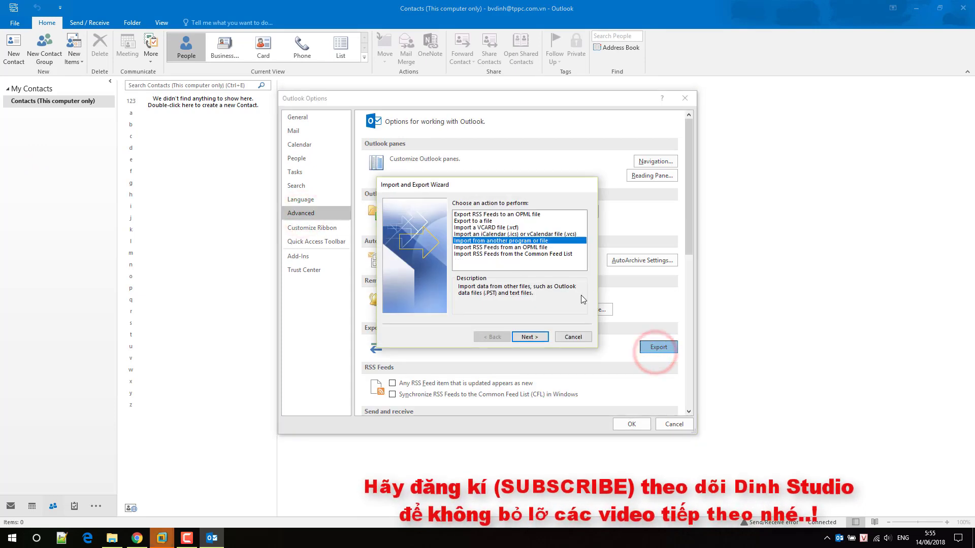
pyautogui.click(539, 336)
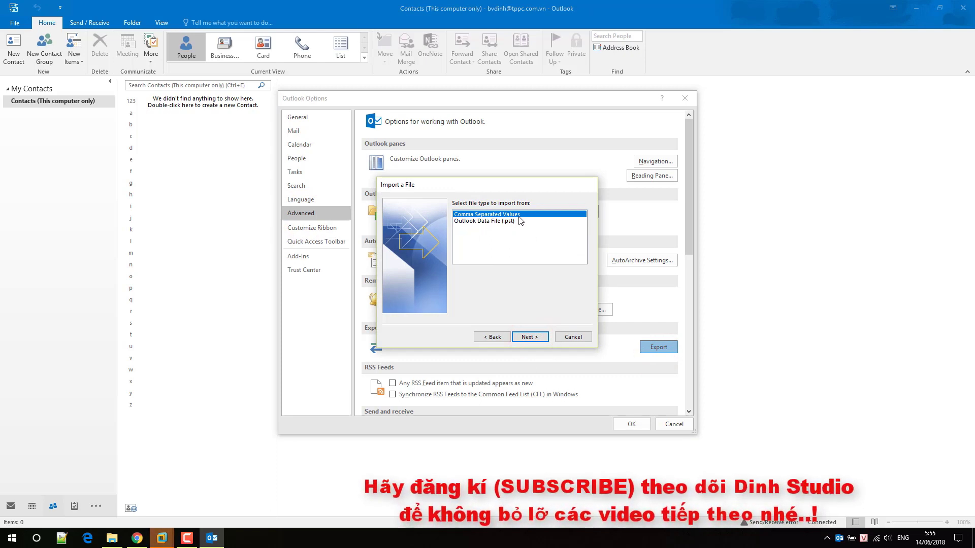
pyautogui.click(537, 337)
# Browse to Desktop\Contact and choose contacts.csv as the import file.
pyautogui.click(572, 213)
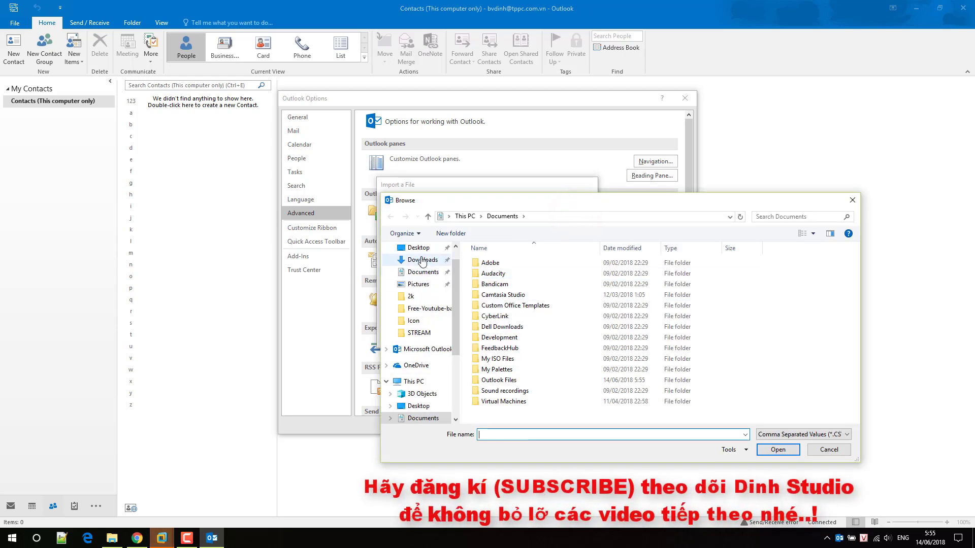
pyautogui.click(416, 247)
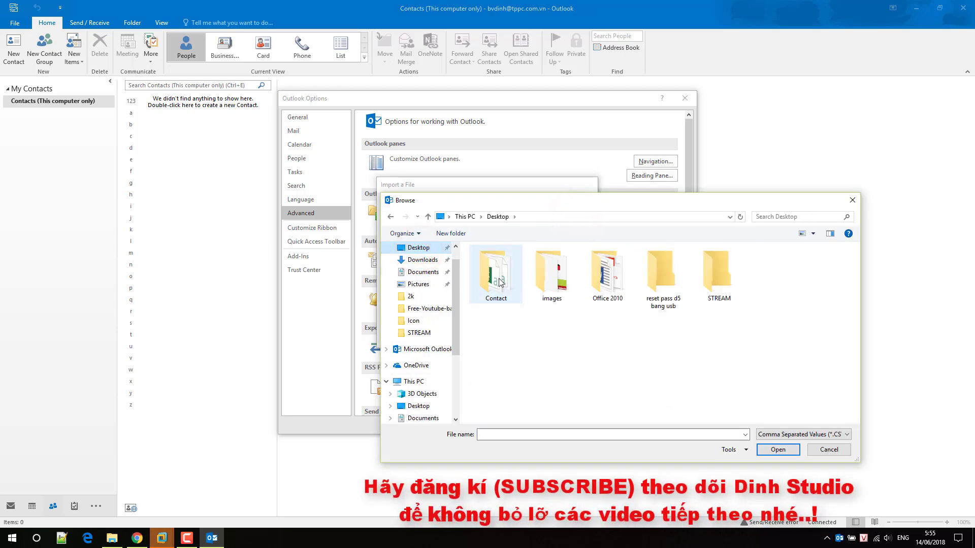
pyautogui.click(499, 280)
pyautogui.doubleClick(499, 280)
pyautogui.click(566, 330)
pyautogui.click(514, 311)
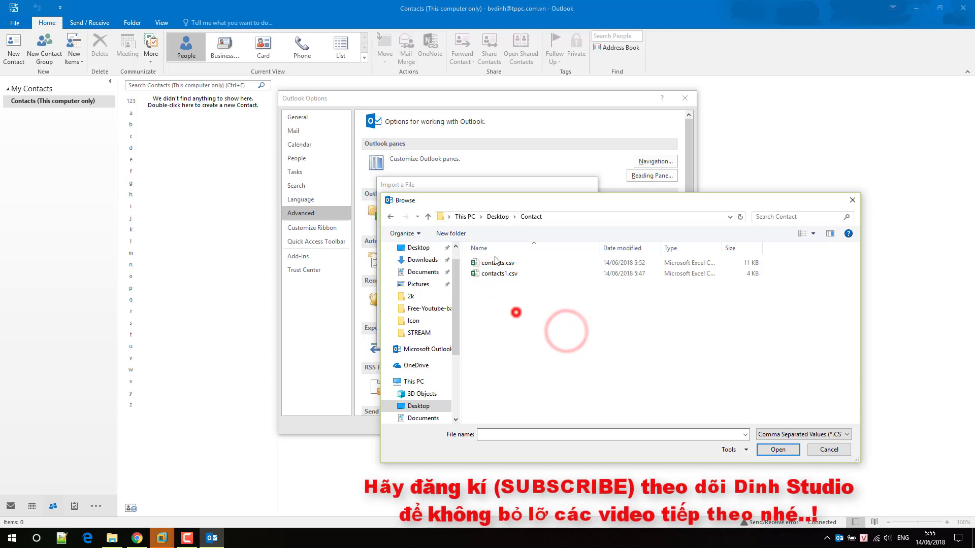
pyautogui.click(496, 263)
pyautogui.click(778, 449)
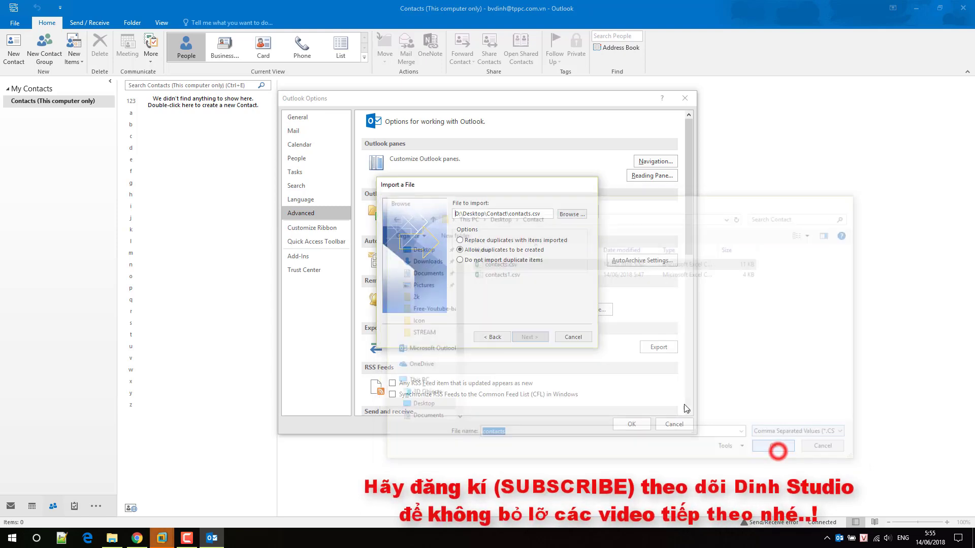
# Set Contacts as the destination folder and finish the import.
pyautogui.click(529, 337)
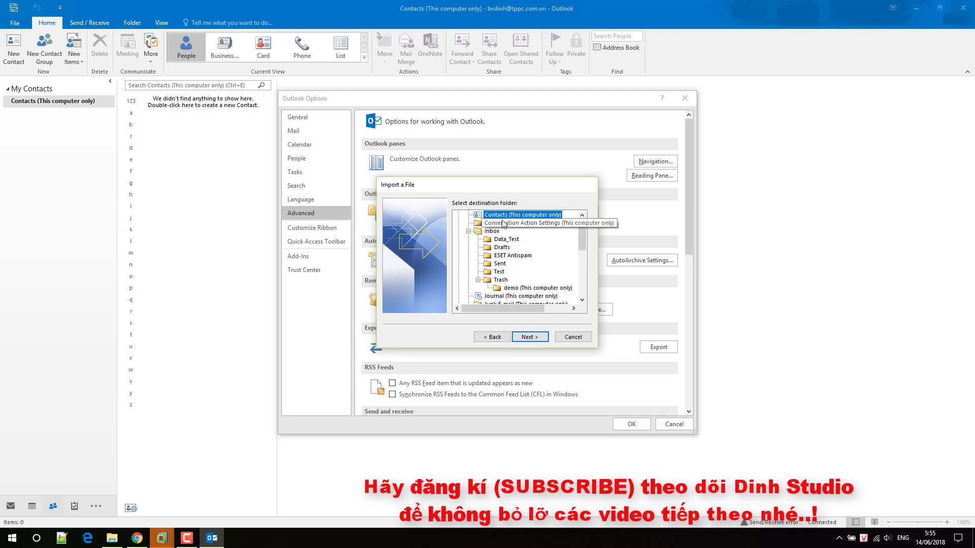
pyautogui.moveTo(583, 244); pyautogui.dragTo(584, 239)
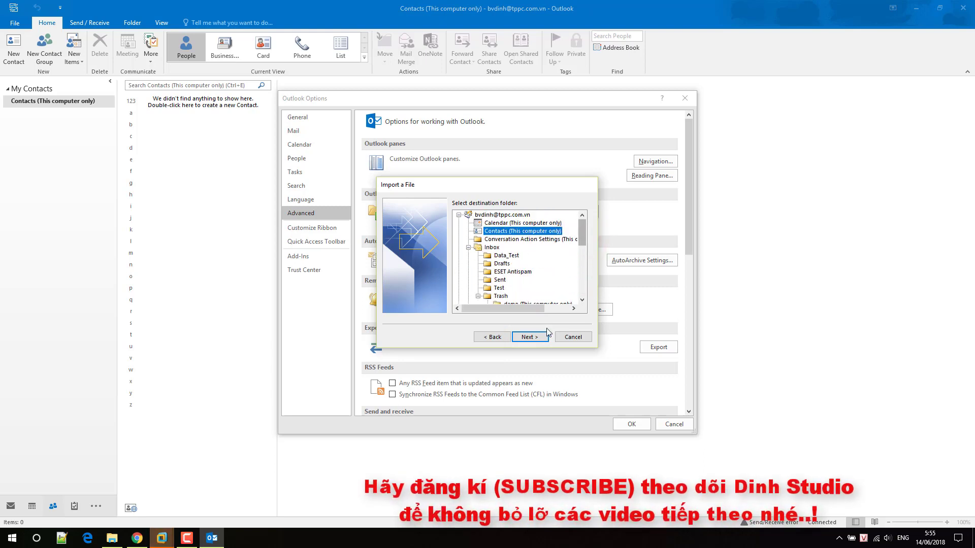
pyautogui.click(538, 343)
pyautogui.click(531, 338)
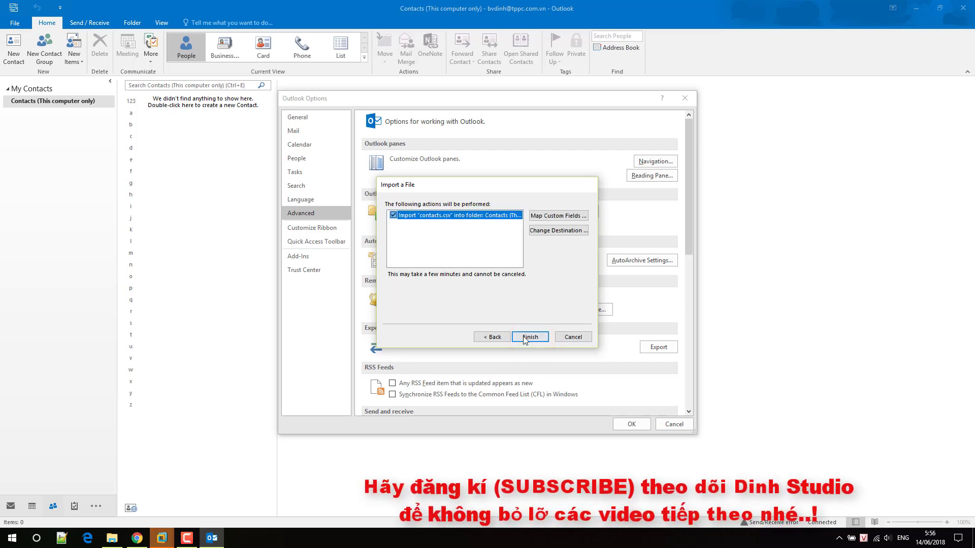
pyautogui.click(528, 338)
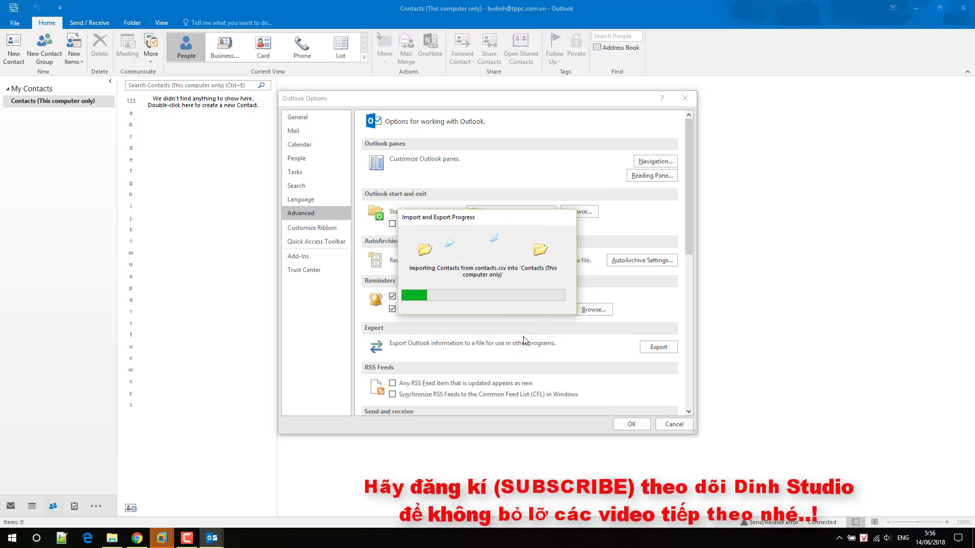
# Close Outlook Options, widen the list, and show the 109 contacts in Business Card view.
pyautogui.click(632, 425)
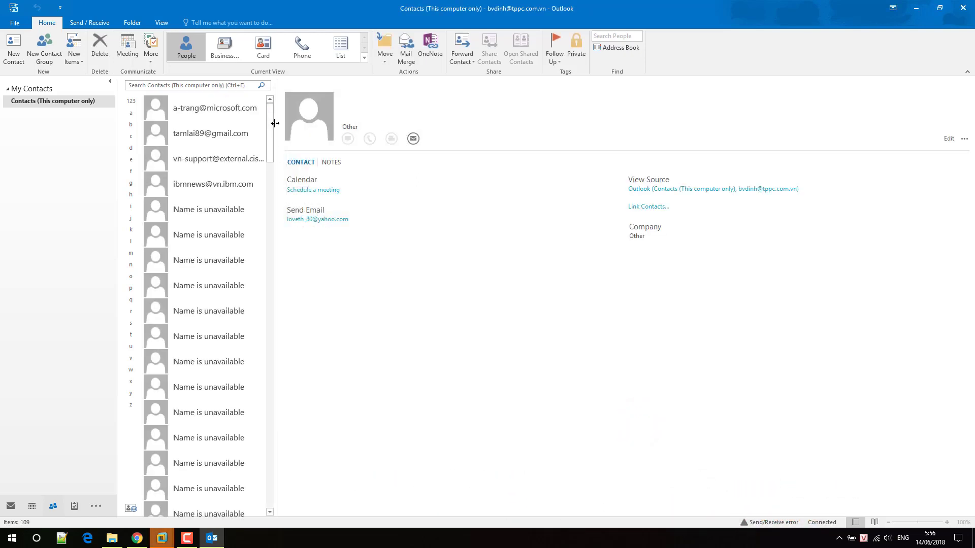
pyautogui.moveTo(275, 124); pyautogui.dragTo(500, 124)
pyautogui.scroll(-3, 269, 305)
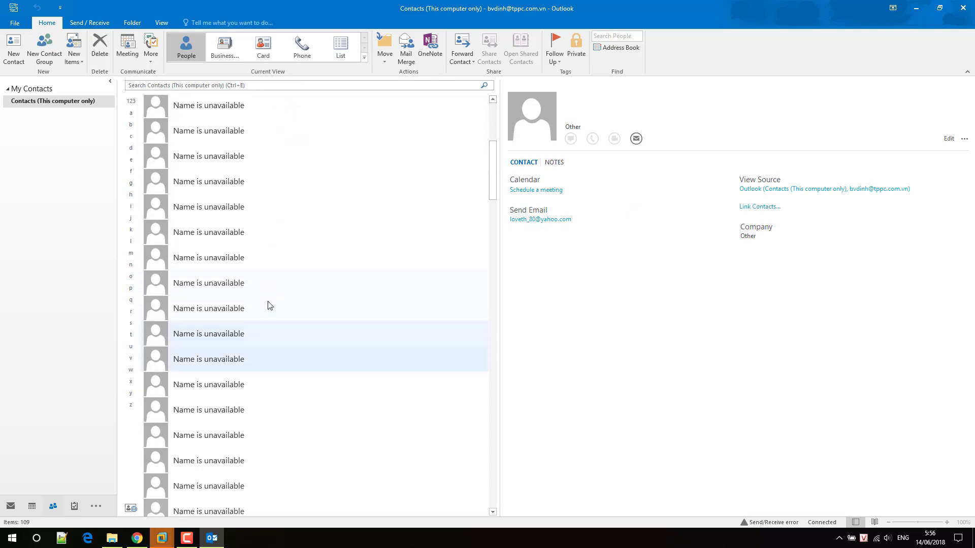
pyautogui.scroll(-2, 269, 305)
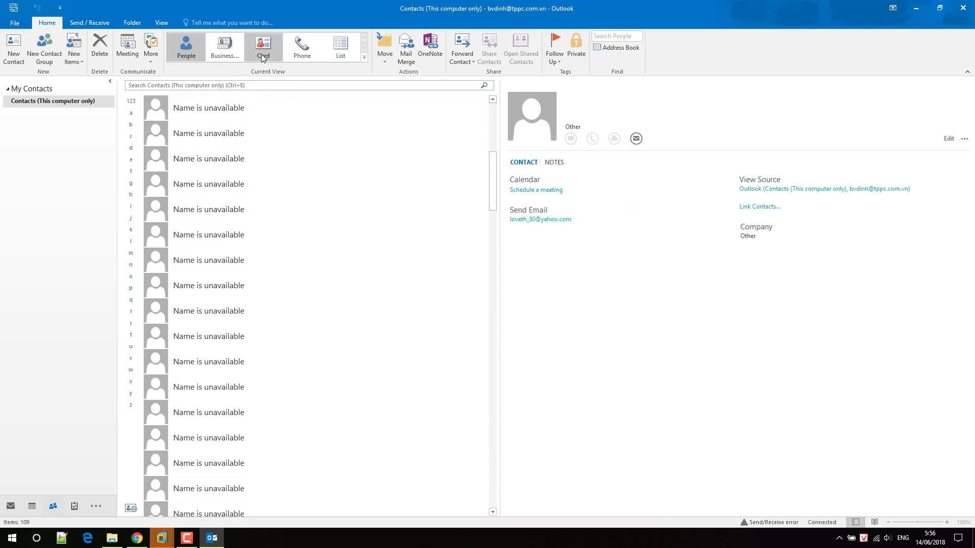
pyautogui.click(263, 57)
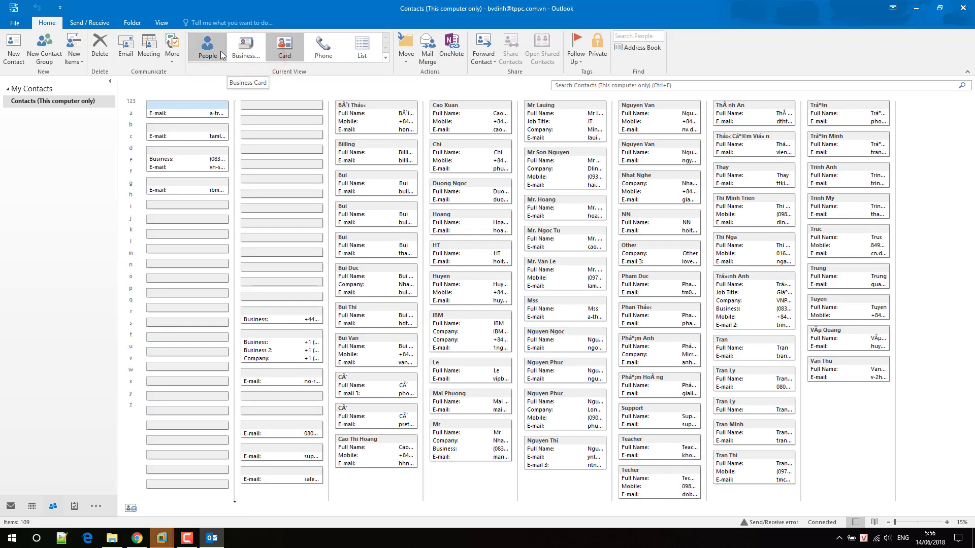
pyautogui.click(245, 47)
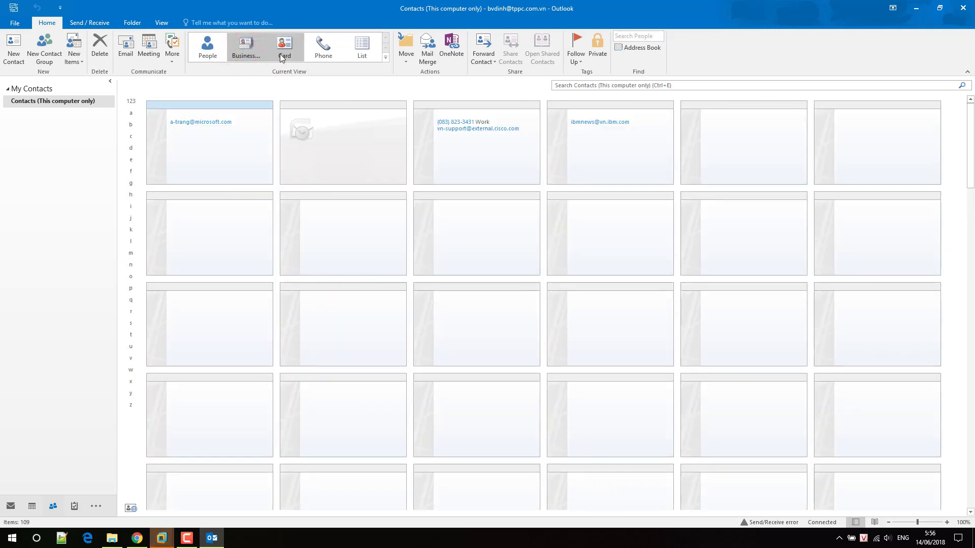
pyautogui.click(281, 57)
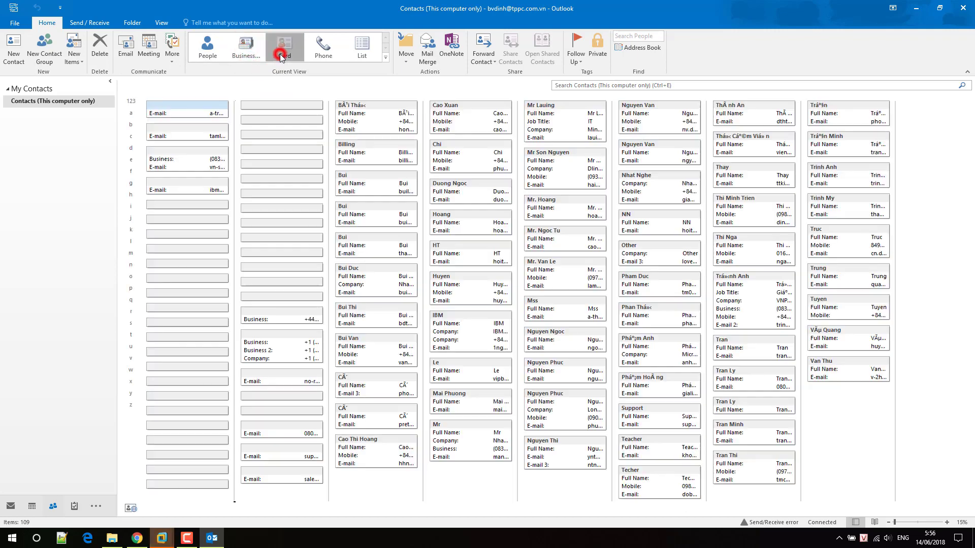
# Import contacts1.csv as Comma Separated Values into Contacts, skipping duplicate items.
pyautogui.click(14, 23)
pyautogui.click(28, 71)
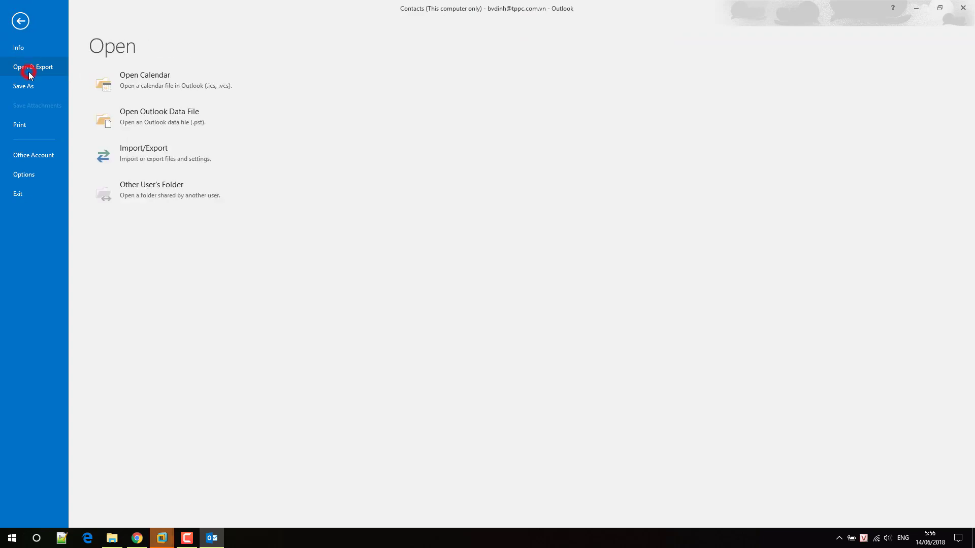
pyautogui.click(125, 154)
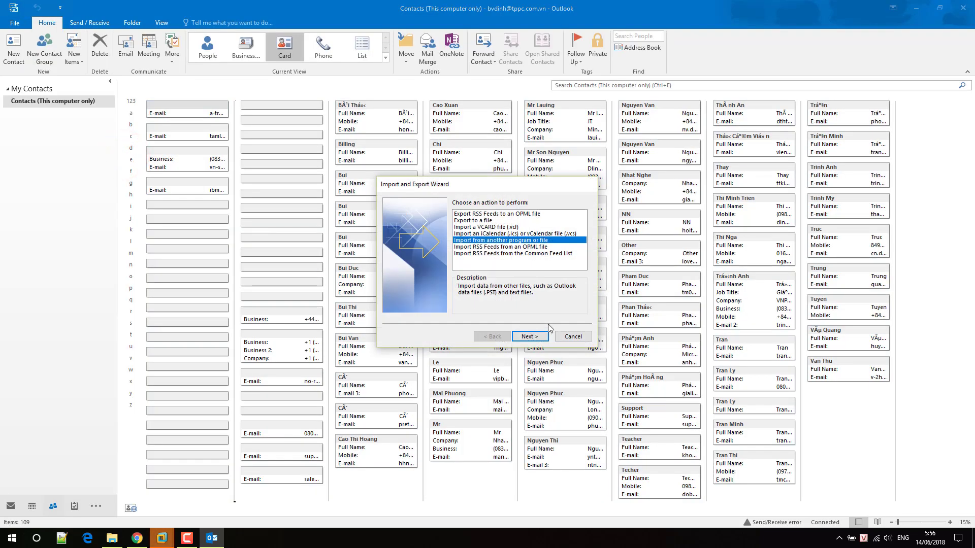
pyautogui.click(531, 336)
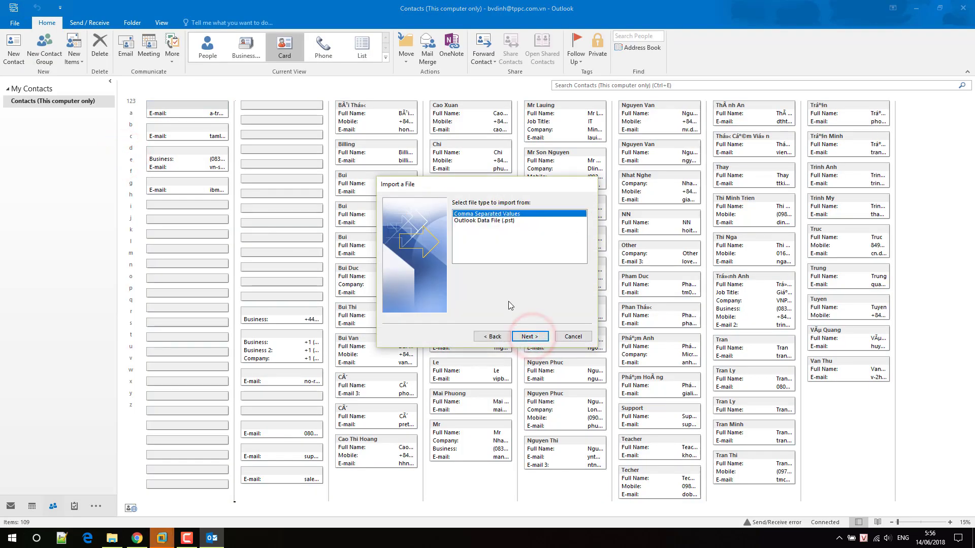
pyautogui.click(523, 336)
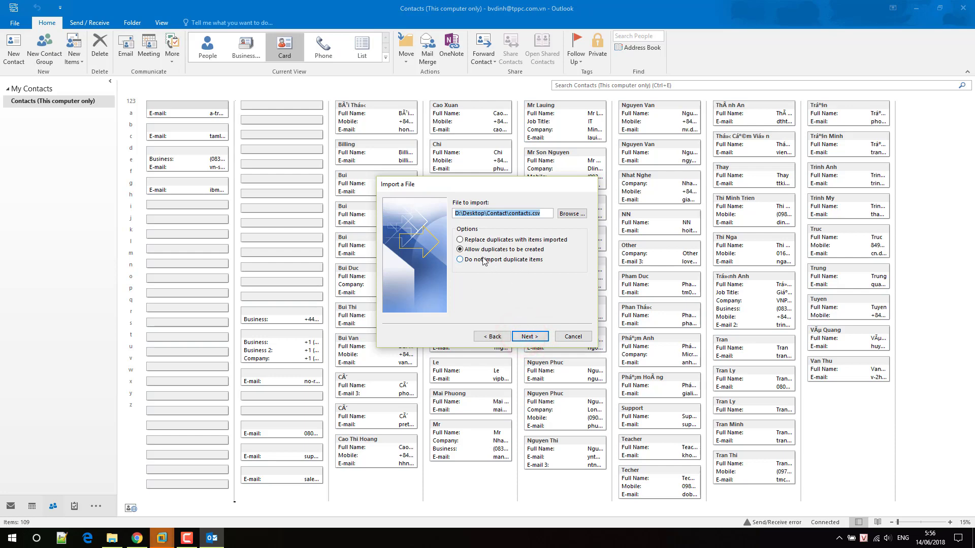
pyautogui.click(572, 213)
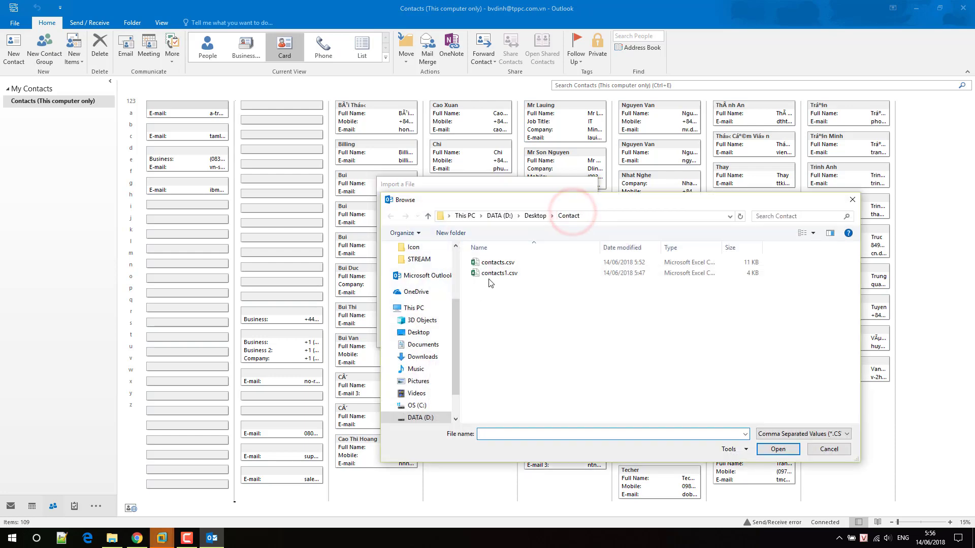
pyautogui.click(491, 274)
pyautogui.doubleClick(491, 274)
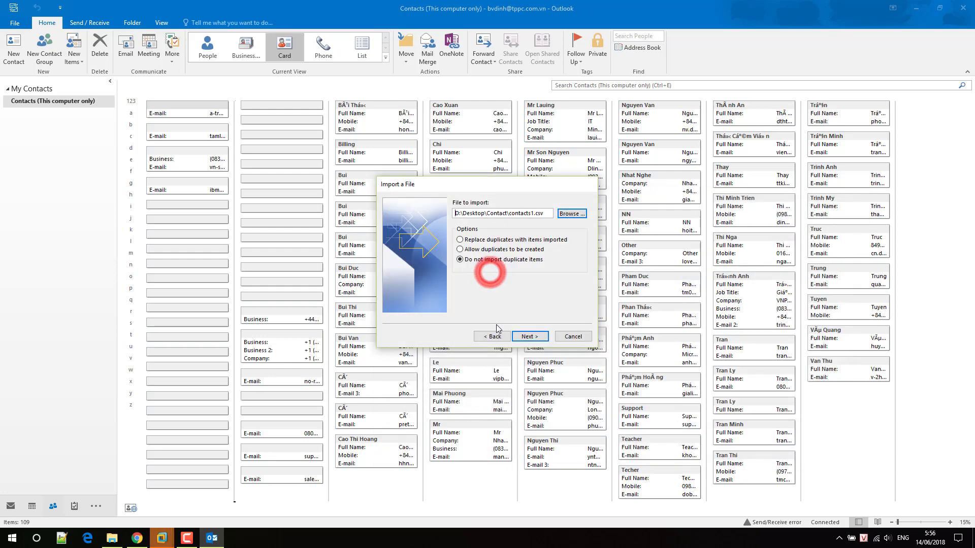
pyautogui.click(530, 336)
pyautogui.click(531, 336)
pyautogui.click(530, 337)
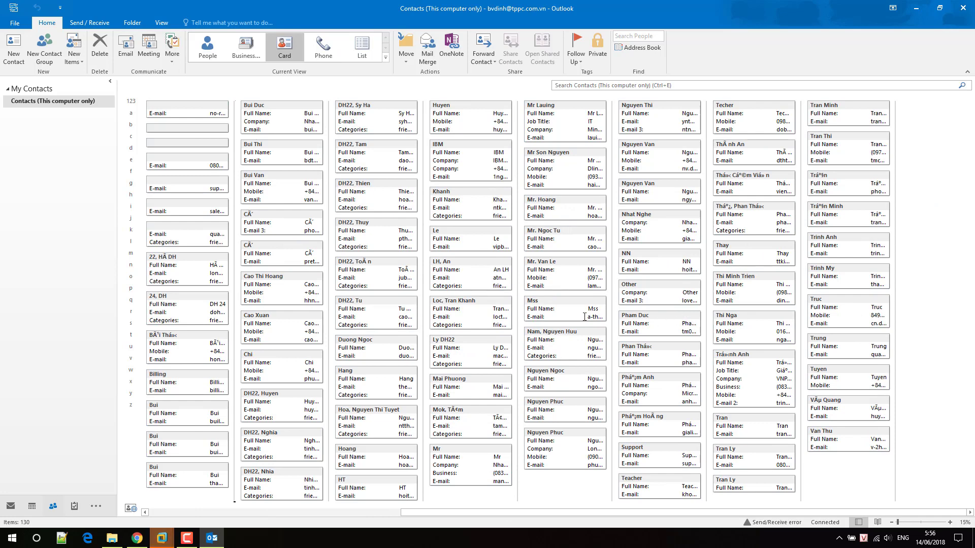
# Return to the contacts list, switch to Mail, and start a new email.
pyautogui.click(17, 22)
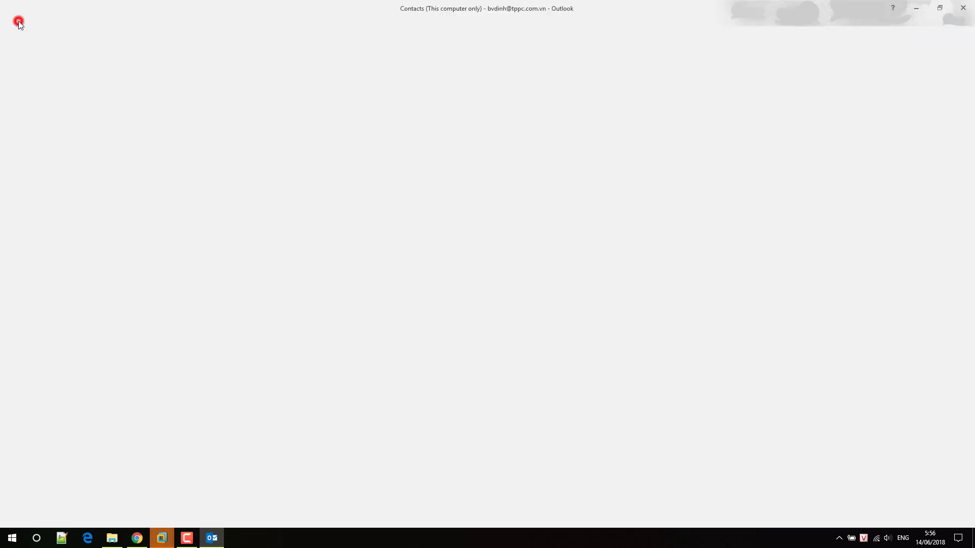
pyautogui.click(23, 21)
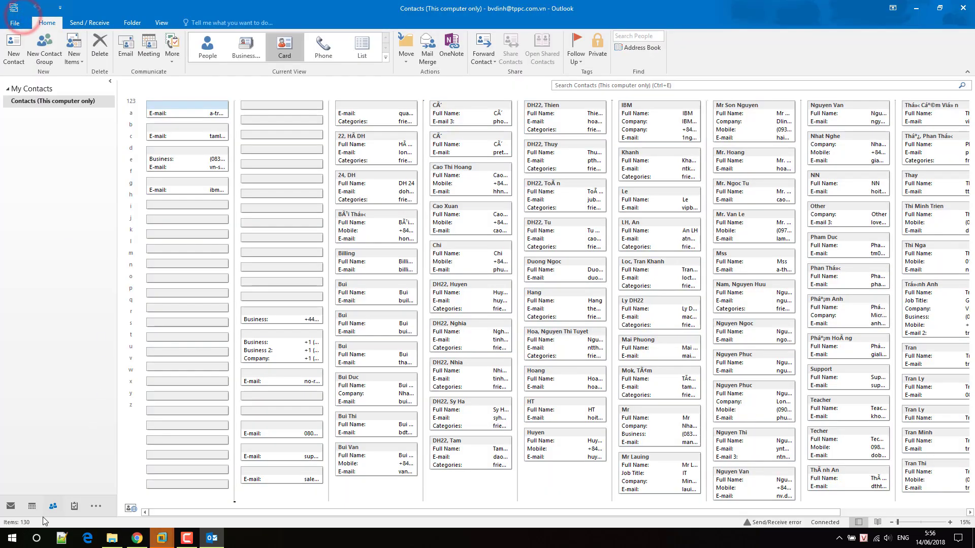
pyautogui.click(10, 506)
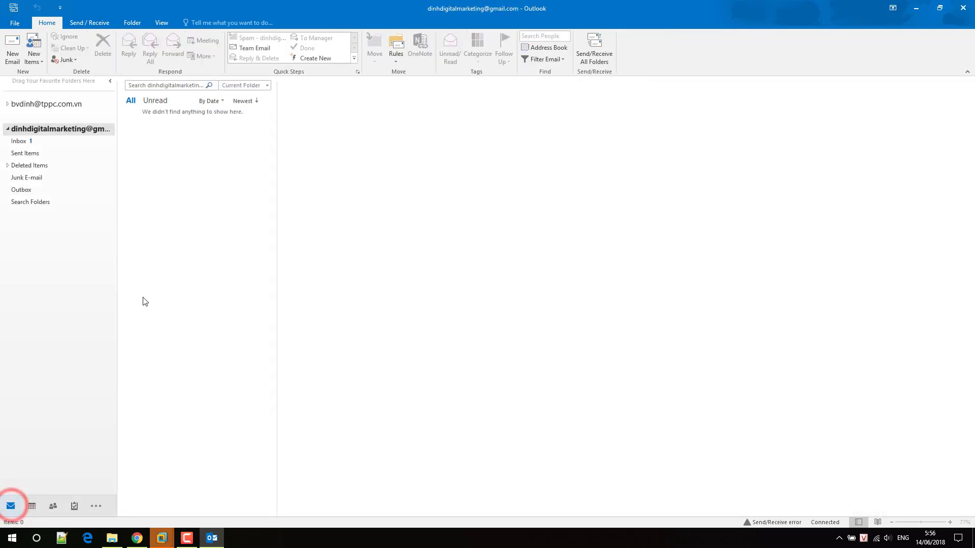
pyautogui.click(12, 59)
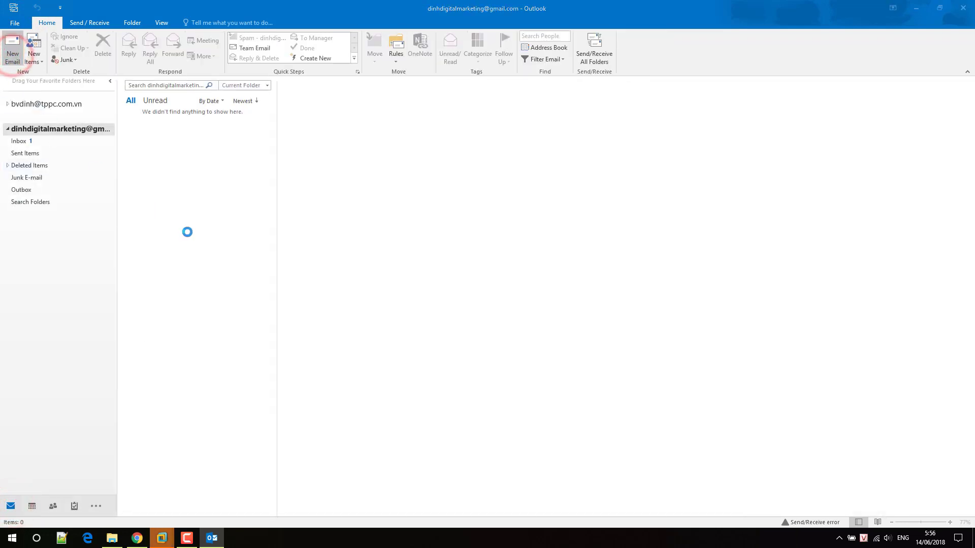
# Browse imported contacts in Select Names via Cc, cancel, and discard the blank message.
pyautogui.click(126, 182)
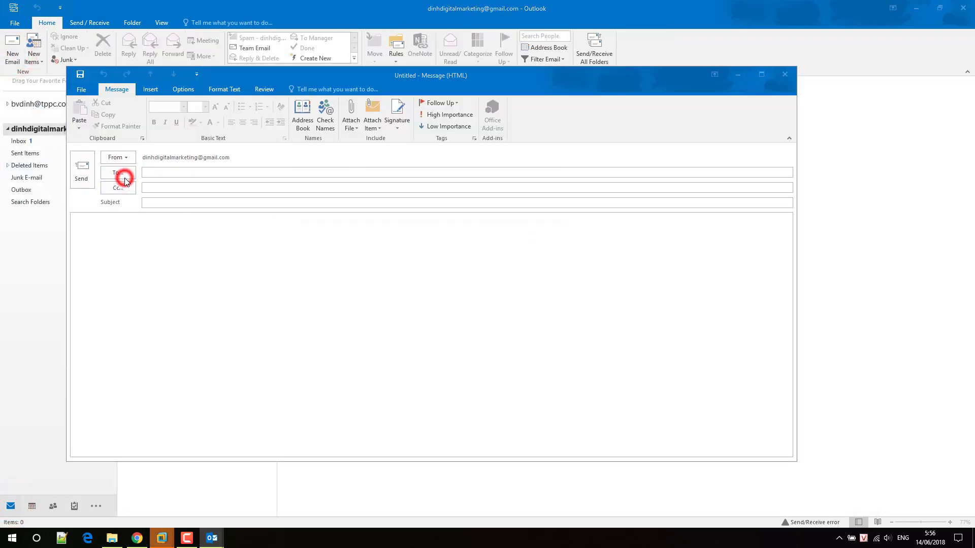
pyautogui.click(401, 265)
pyautogui.scroll(-3, 402, 269)
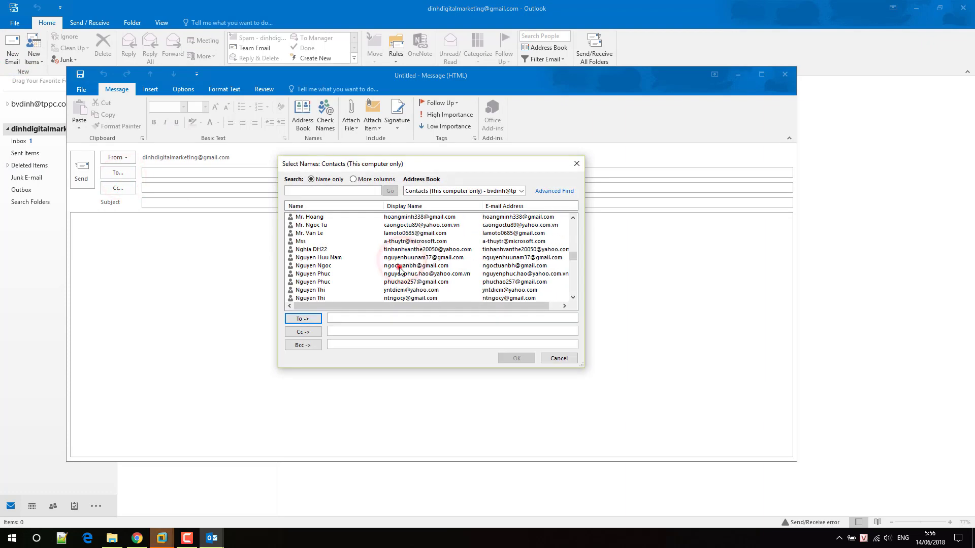
pyautogui.click(398, 216)
pyautogui.click(558, 358)
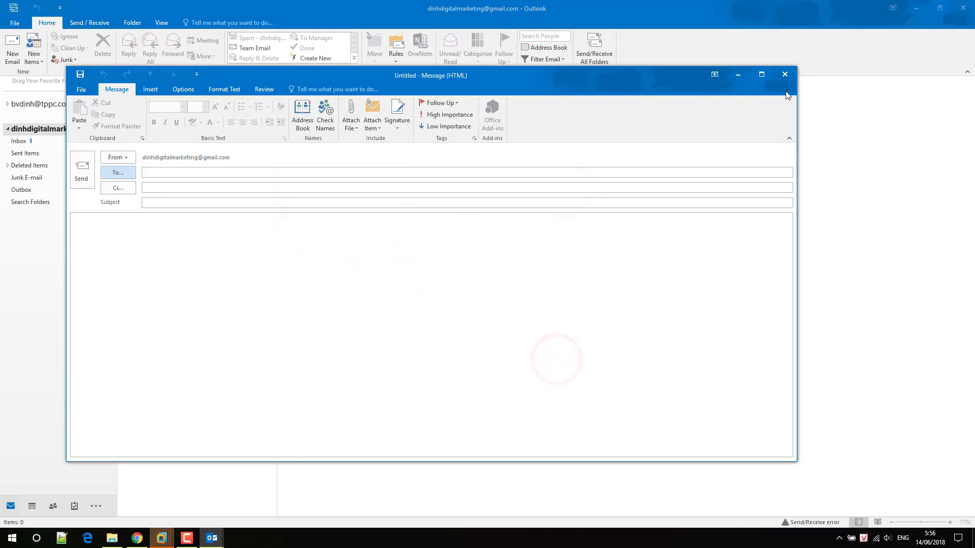
pyautogui.click(785, 78)
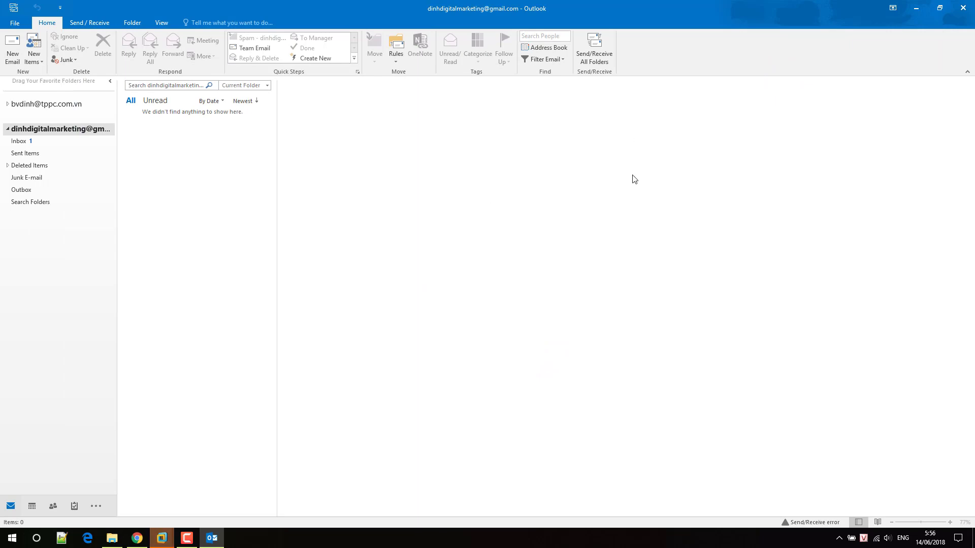
# Quit Outlook and nudge the Contact folder window slightly to the right.
pyautogui.click(961, 9)
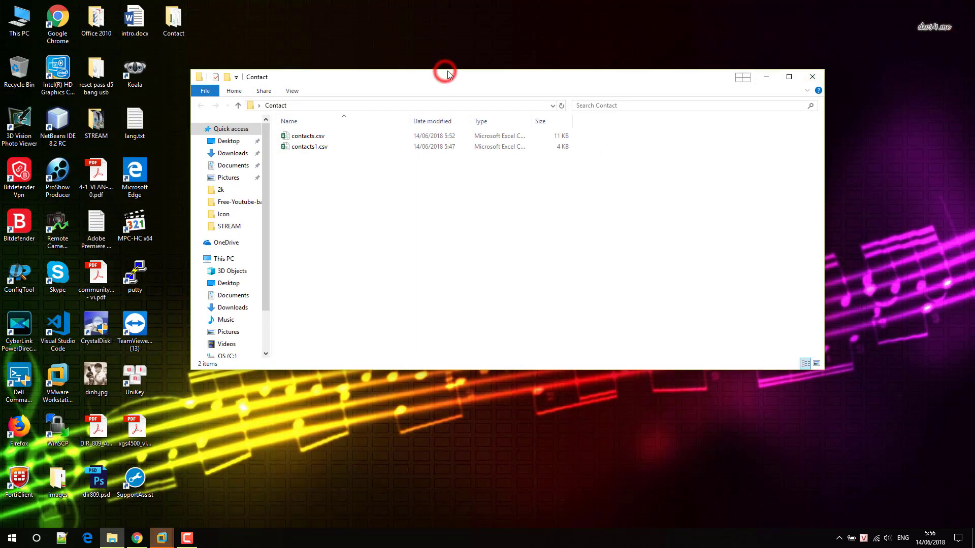
pyautogui.moveTo(446, 73); pyautogui.dragTo(463, 71)
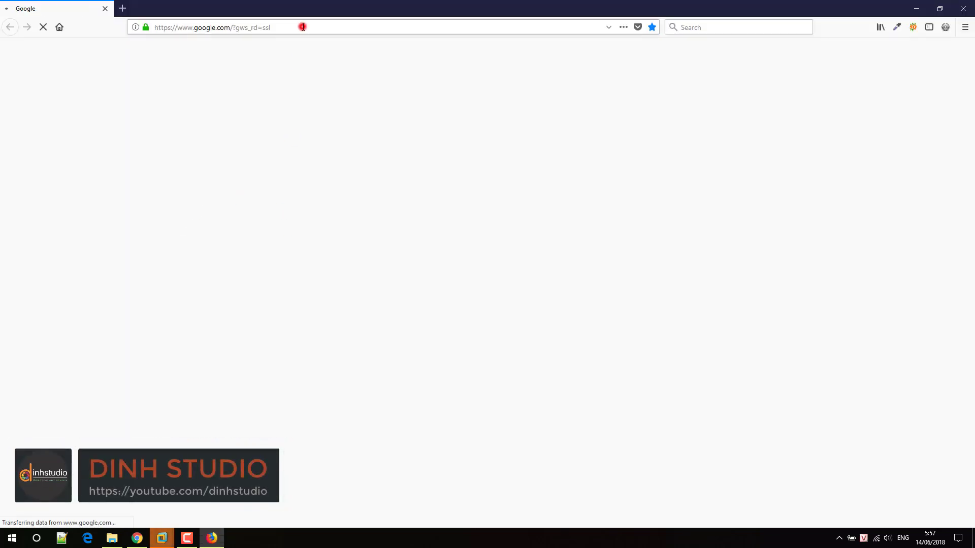
# Go to youtube.com in the Firefox address bar.
pyautogui.click(302, 26)
pyautogui.press('BackSpace')
pyautogui.write('youtube.com/')
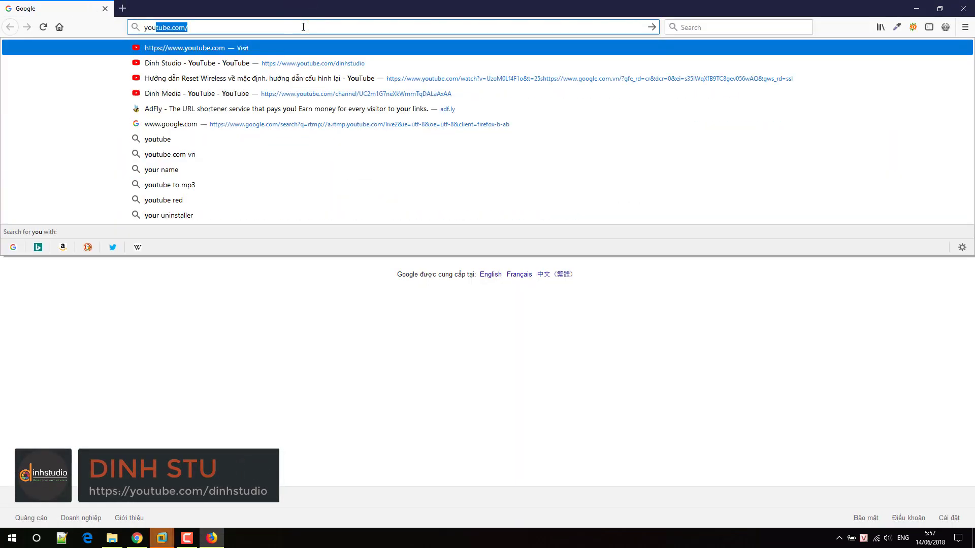
pyautogui.press('Return')
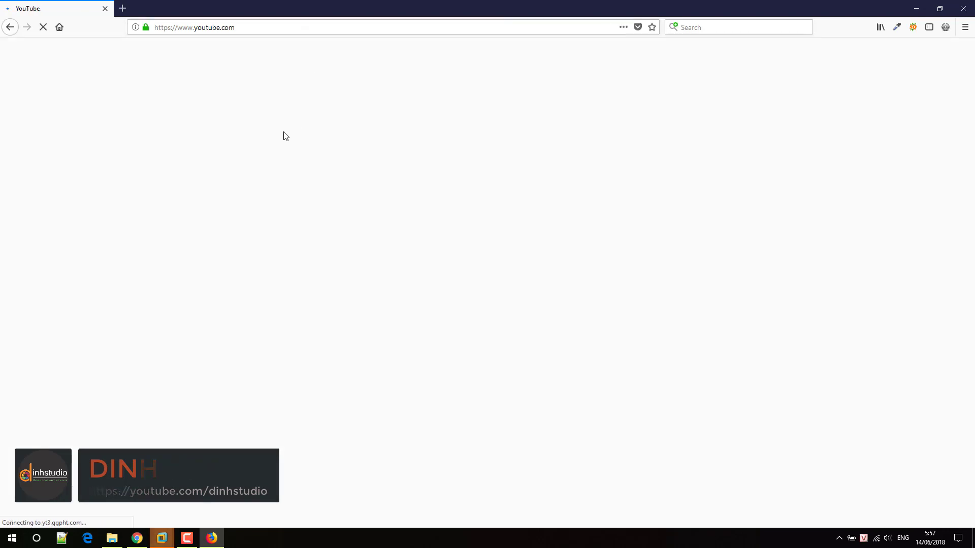
# Search YouTube for "dinh media".
pyautogui.click(342, 53)
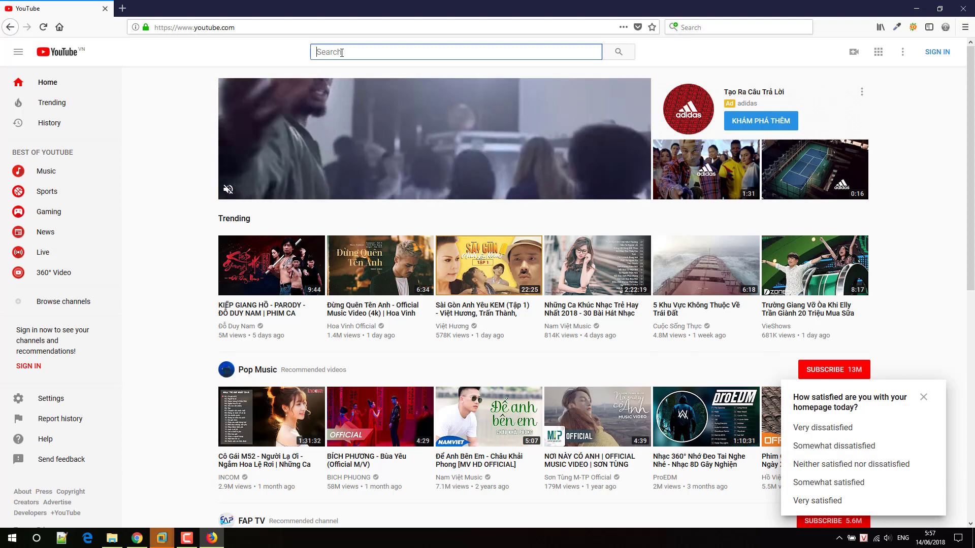
pyautogui.write('dinh mẹ')
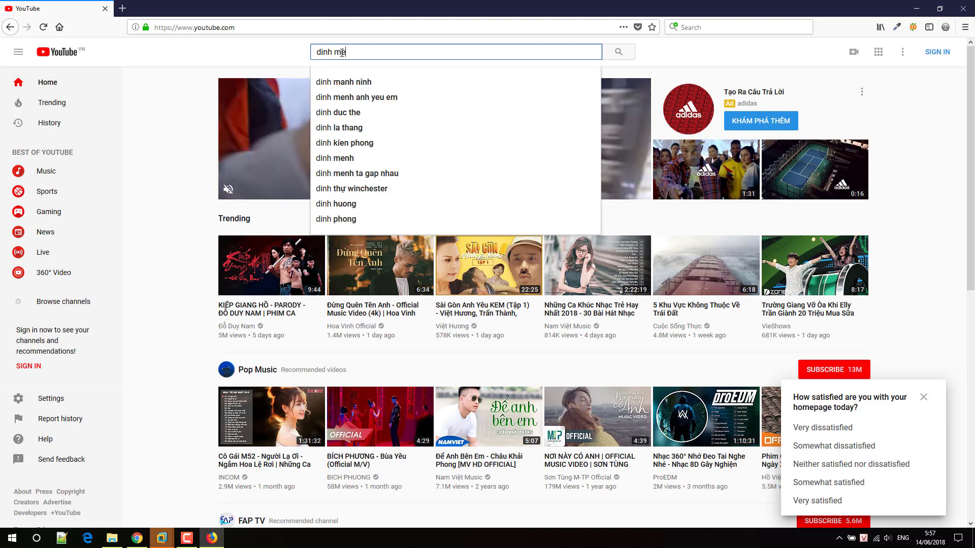
pyautogui.write('i')
pyautogui.press('BackSpace')
pyautogui.press('BackSpace')
pyautogui.write('edia')
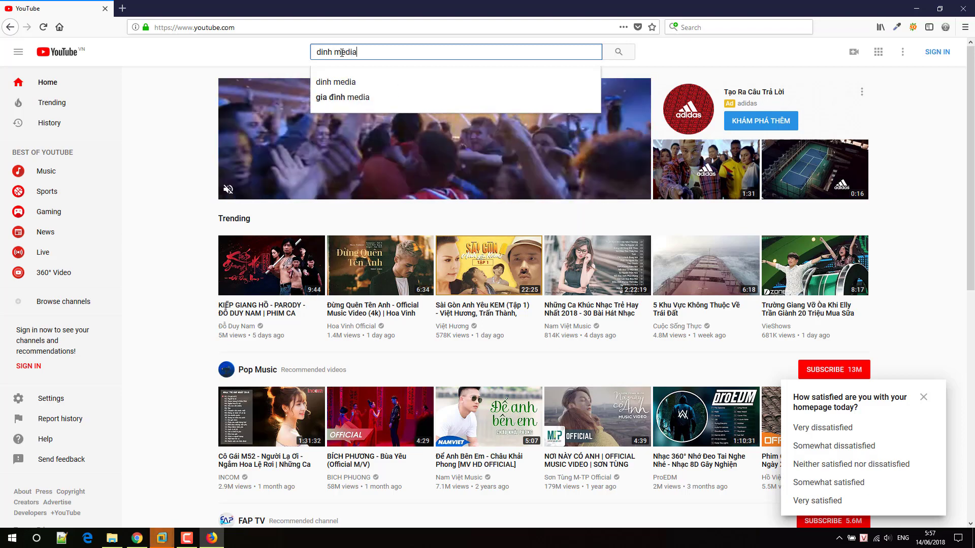
pyautogui.press('Return')
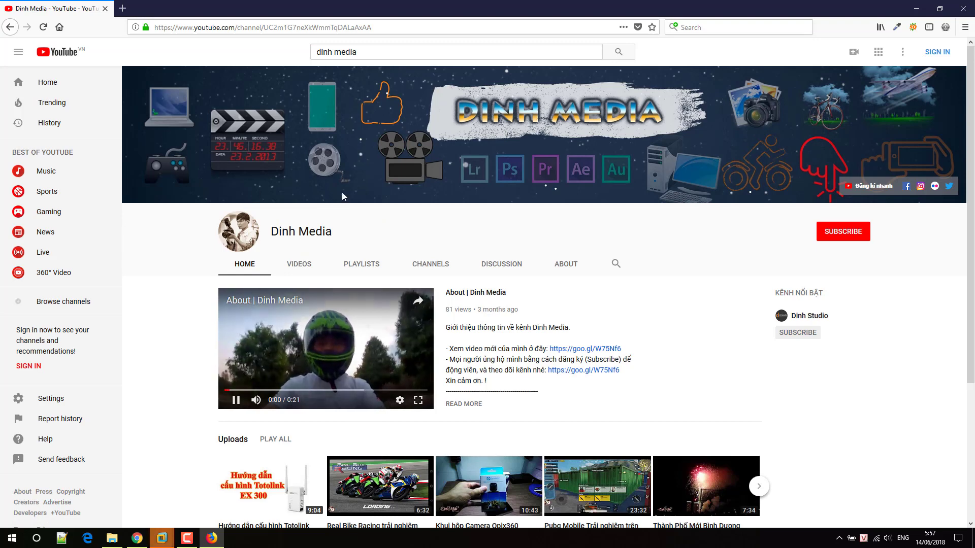
# Try subscribing to the Dinh Media channel and dismiss the sign-in prompt.
pyautogui.scroll(-1, 718, 257)
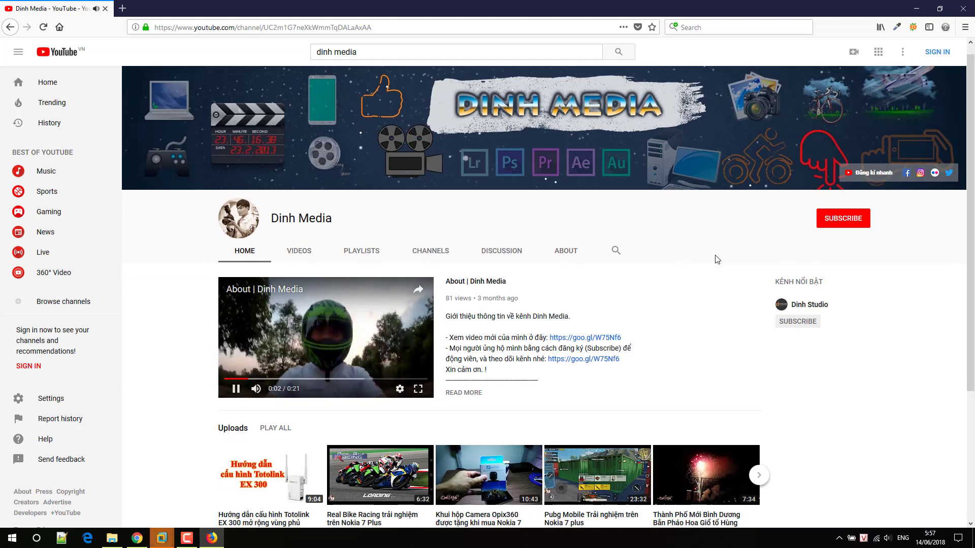
pyautogui.click(838, 175)
pyautogui.click(900, 329)
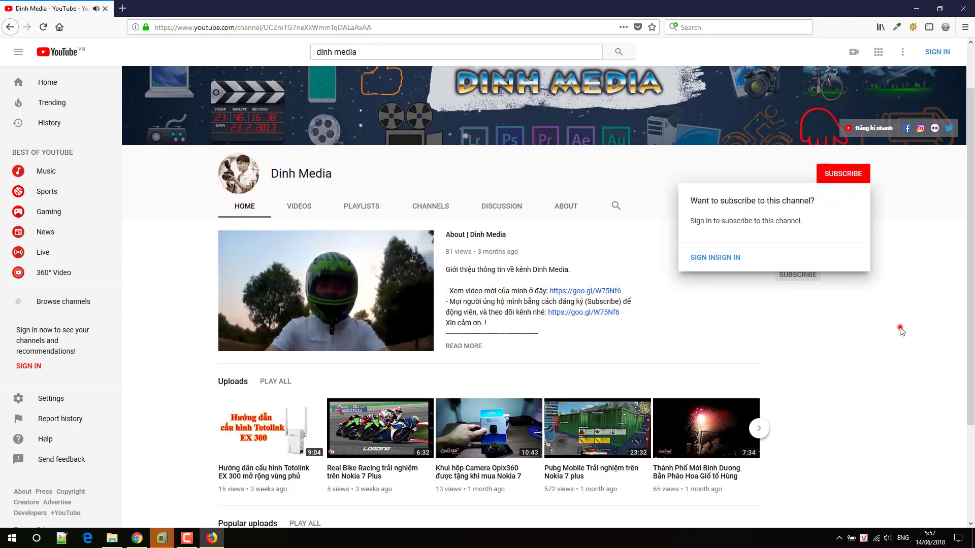